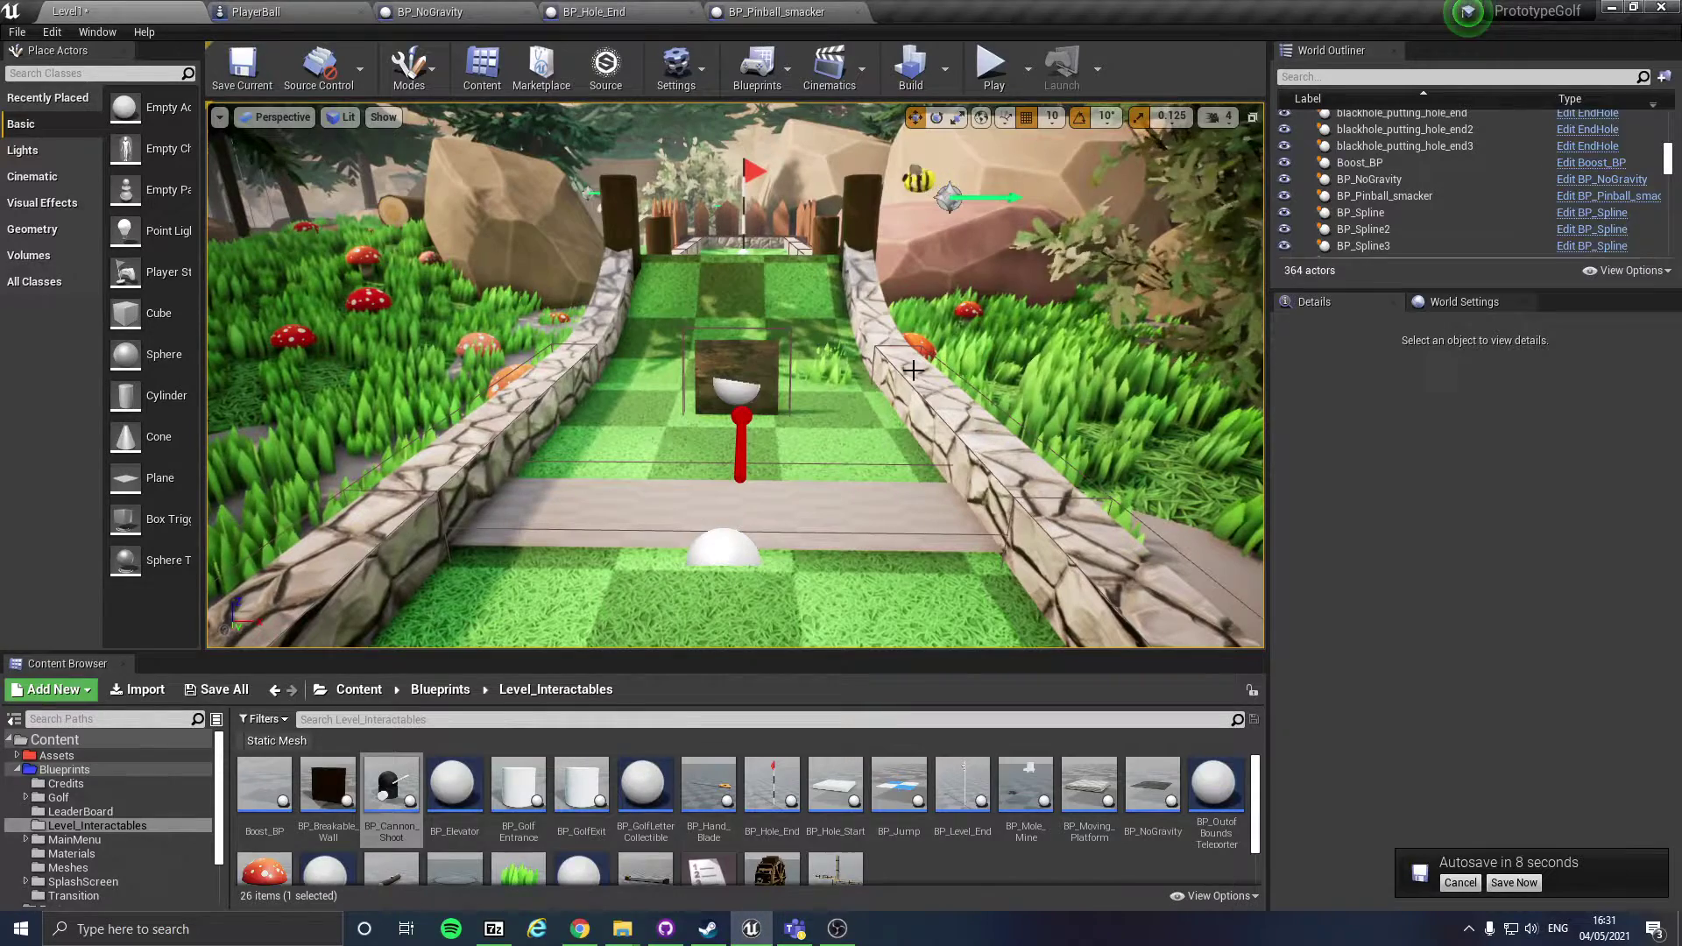
Step: Select the BP_NoGravity actor on the fairway and examine its Visible and How Long For settings
{"action": "right_click_drag", "start_coordinate": [736, 375], "coordinate": [782, 348]}
{"action": "left_click", "coordinate": [736, 329]}
{"action": "mouse_move", "coordinate": [841, 451]}
{"action": "right_mouse_down"}
{"action": "mouse_move", "coordinate": [839, 399]}
{"action": "mouse_move", "coordinate": [833, 440]}
{"action": "right_mouse_up"}
{"action": "key", "text": "w"}
{"action": "key", "text": "w"}
{"action": "key", "text": "s"}
{"action": "key", "text": "a"}
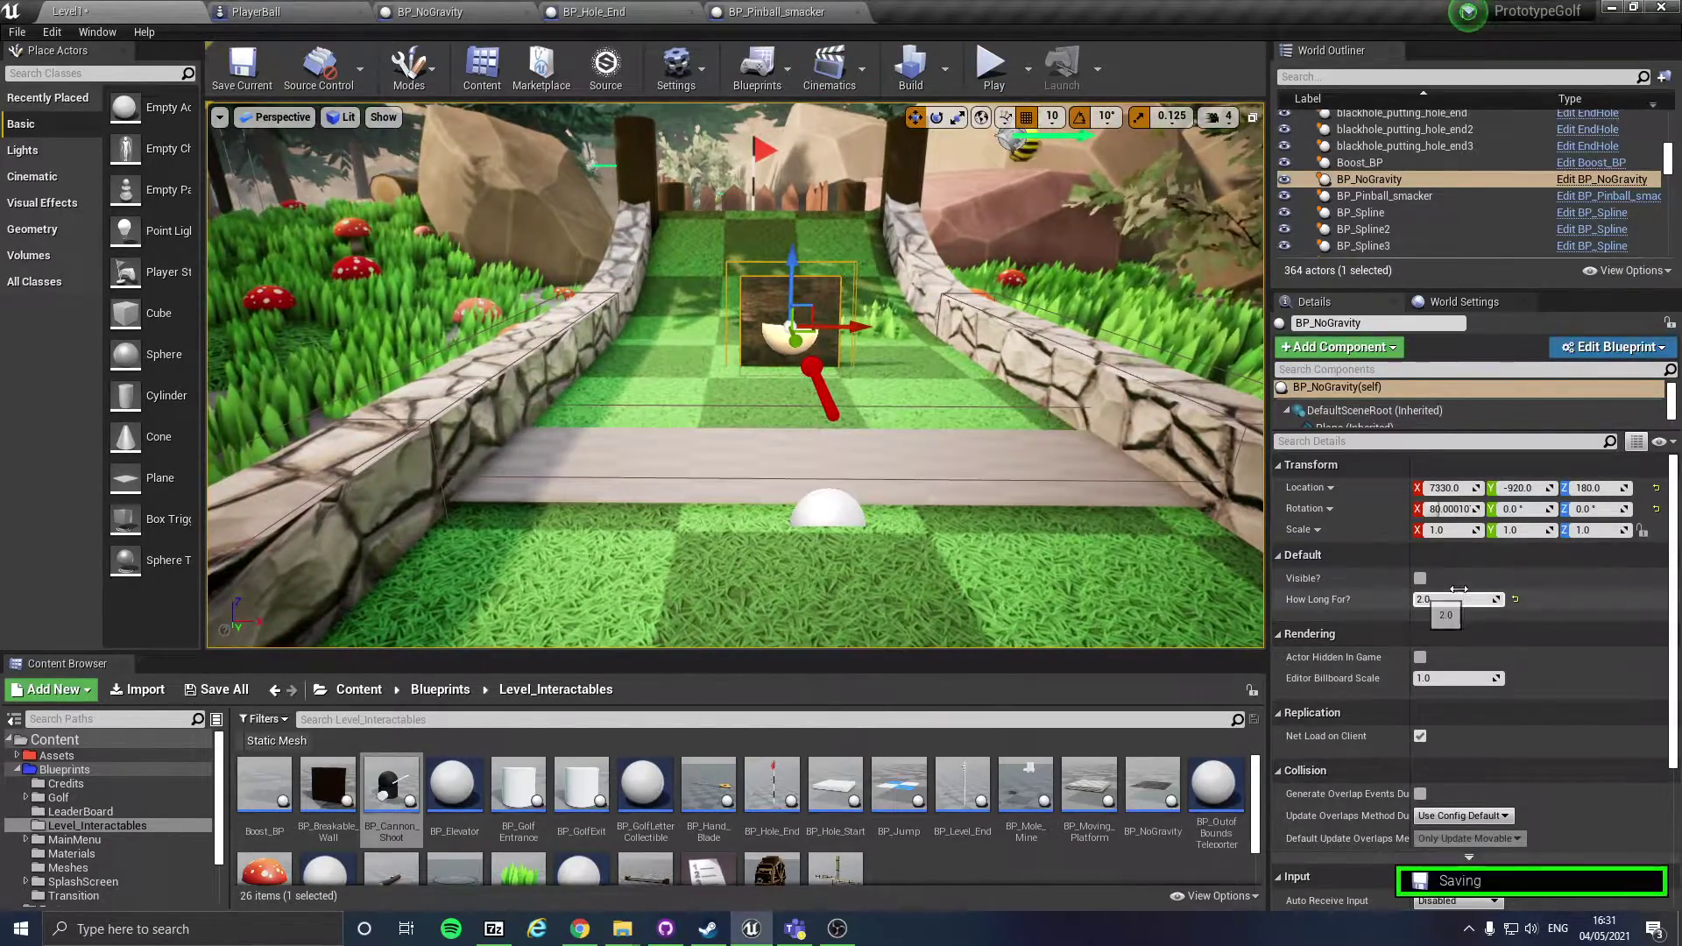
{"action": "right_click_drag", "start_coordinate": [1034, 491], "coordinate": [1022, 487]}
{"action": "key", "text": "d"}
{"action": "right_click_drag", "start_coordinate": [841, 281], "coordinate": [841, 281]}
{"action": "key", "text": "d"}
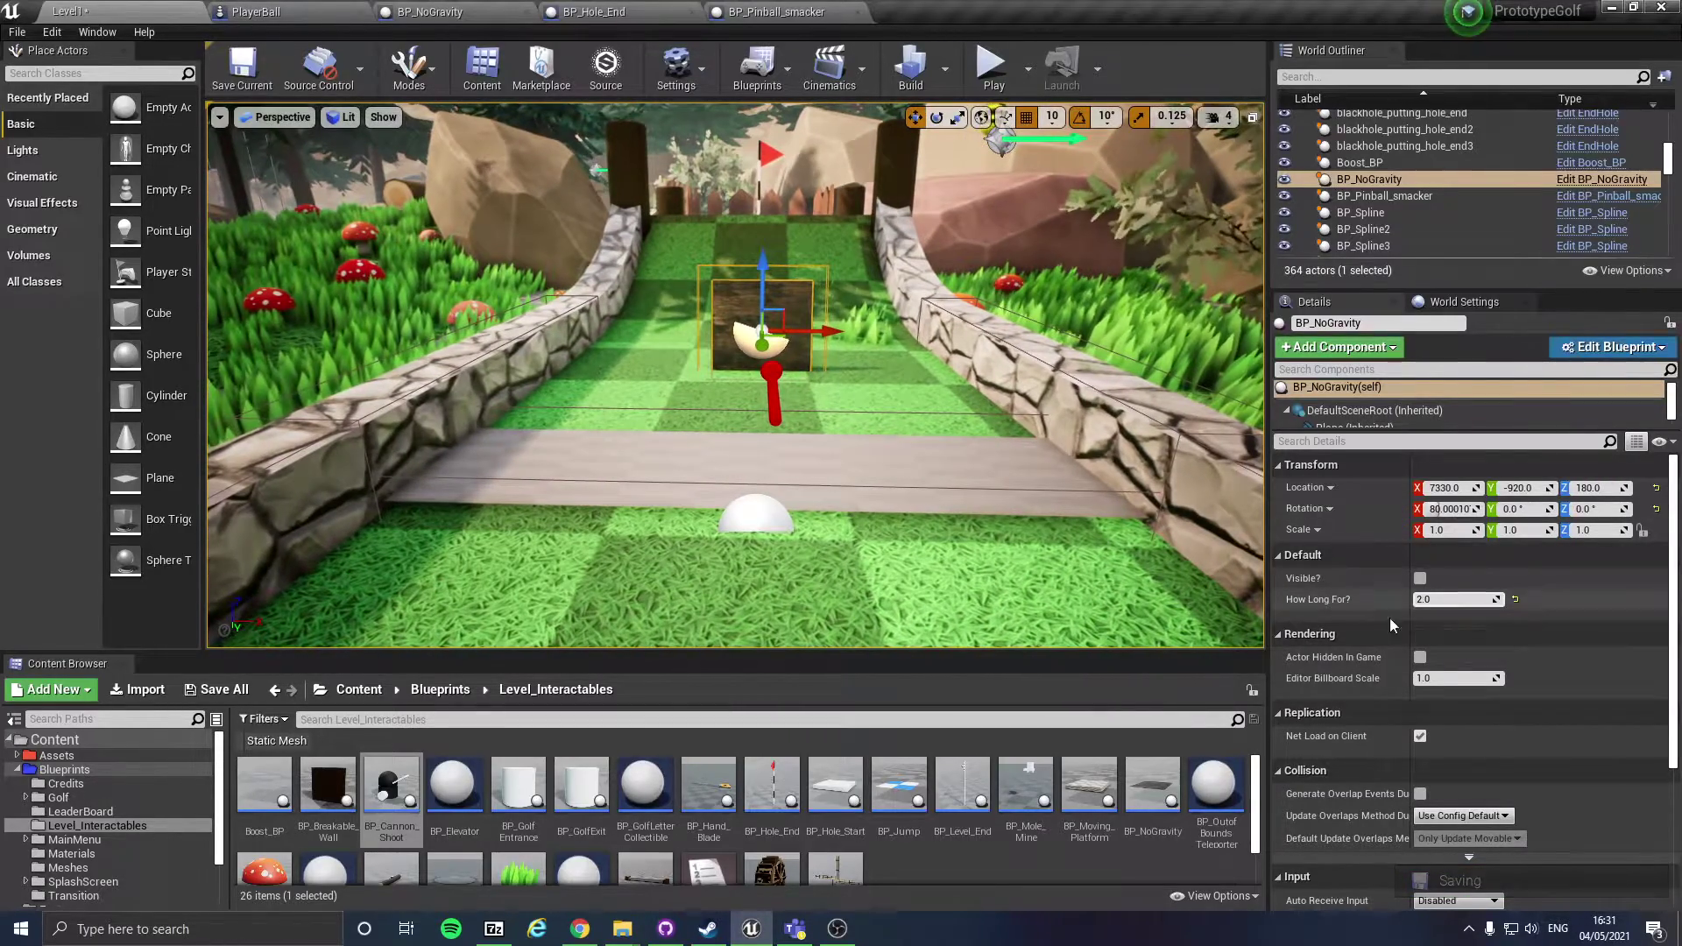
Step: Playtest the level by shooting the ball through the no-gravity zone, and end the session
{"action": "left_click", "coordinate": [994, 68]}
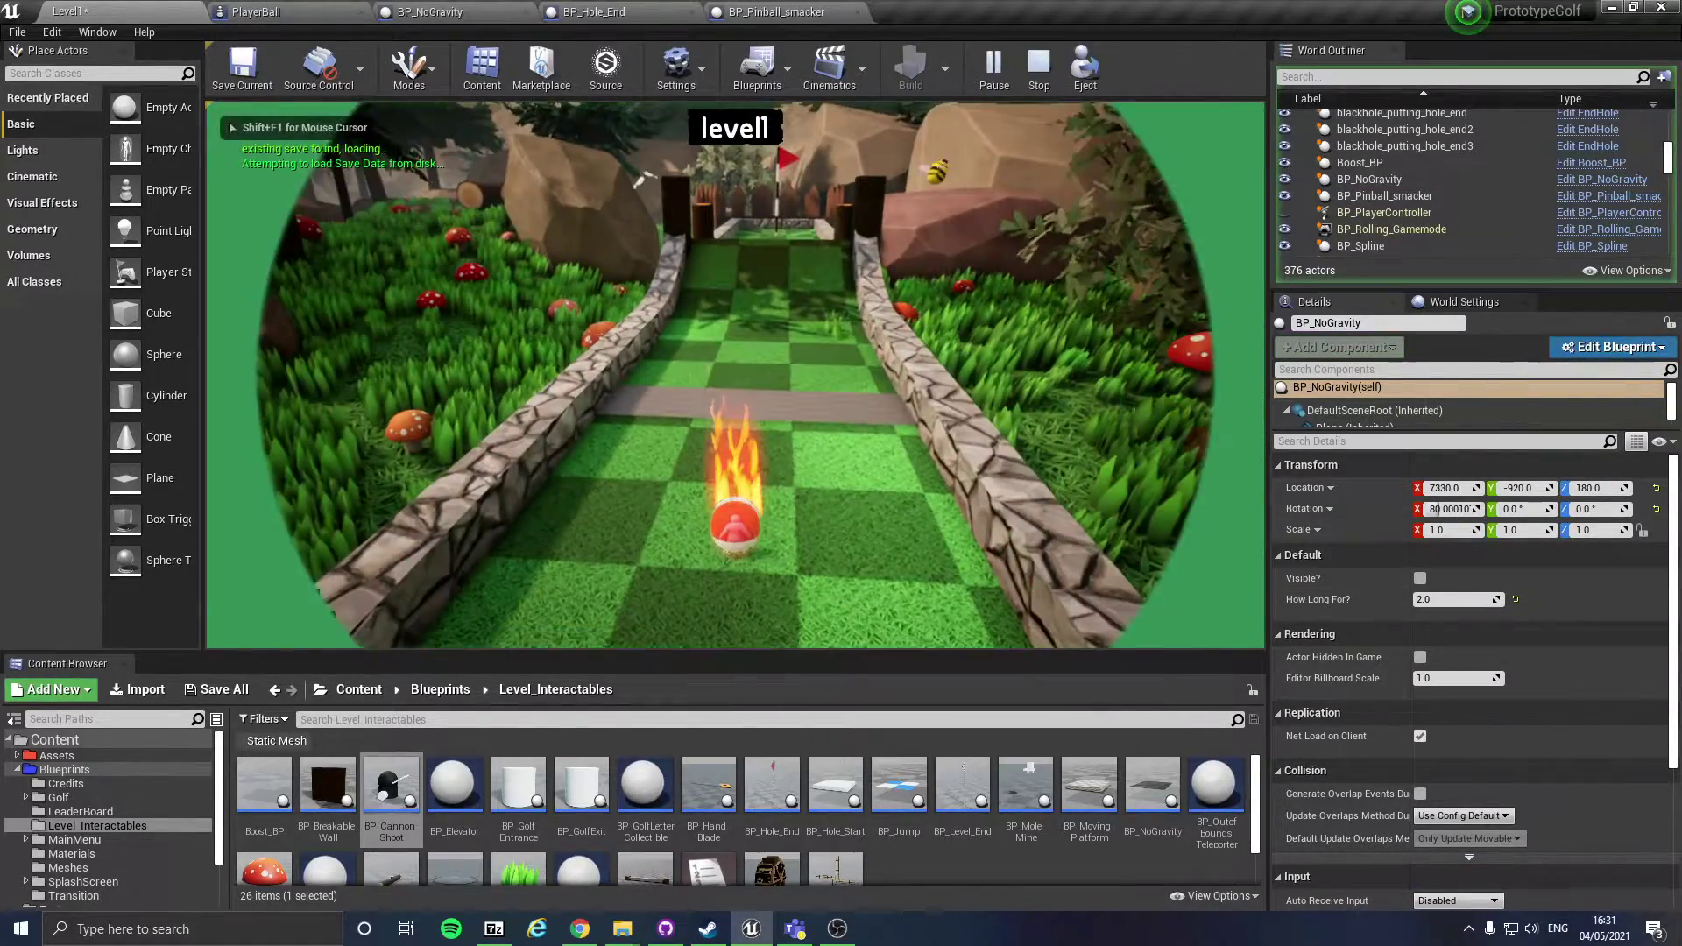
{"action": "key", "text": "space"}
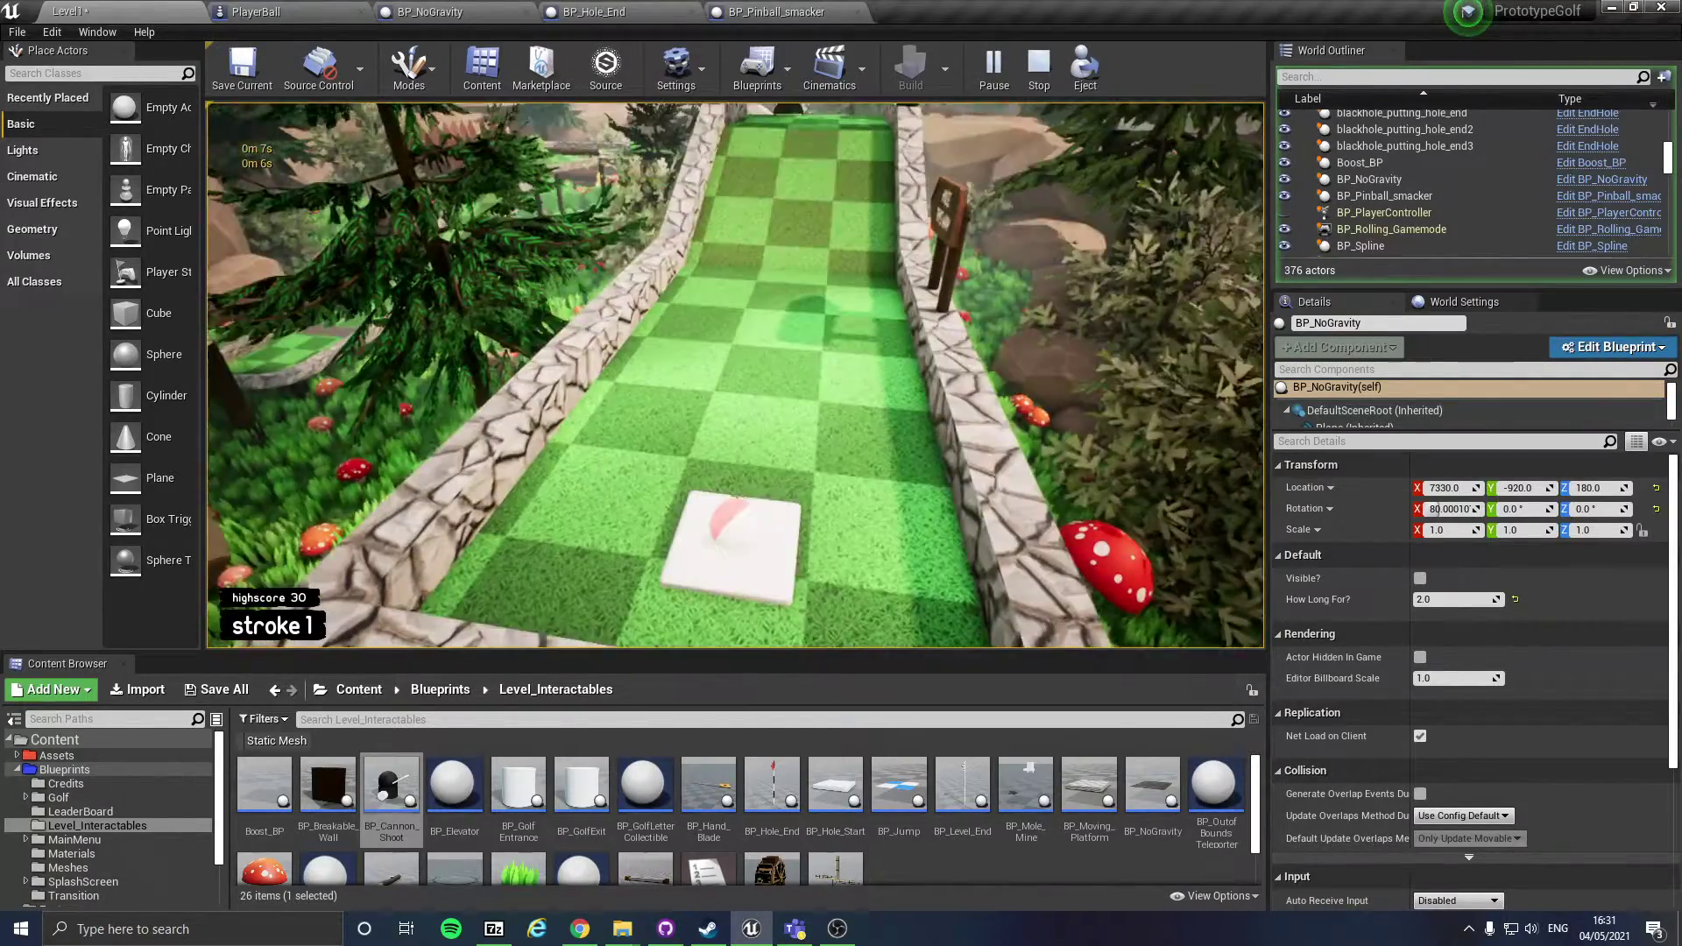
{"action": "key", "text": "Escape"}
Step: Set the BP_NoGravity actor's How Long For value to 0.5
{"action": "key", "text": "w"}
{"action": "right_click_drag", "start_coordinate": [663, 331], "coordinate": [438, 355]}
{"action": "left_click", "coordinate": [664, 332]}
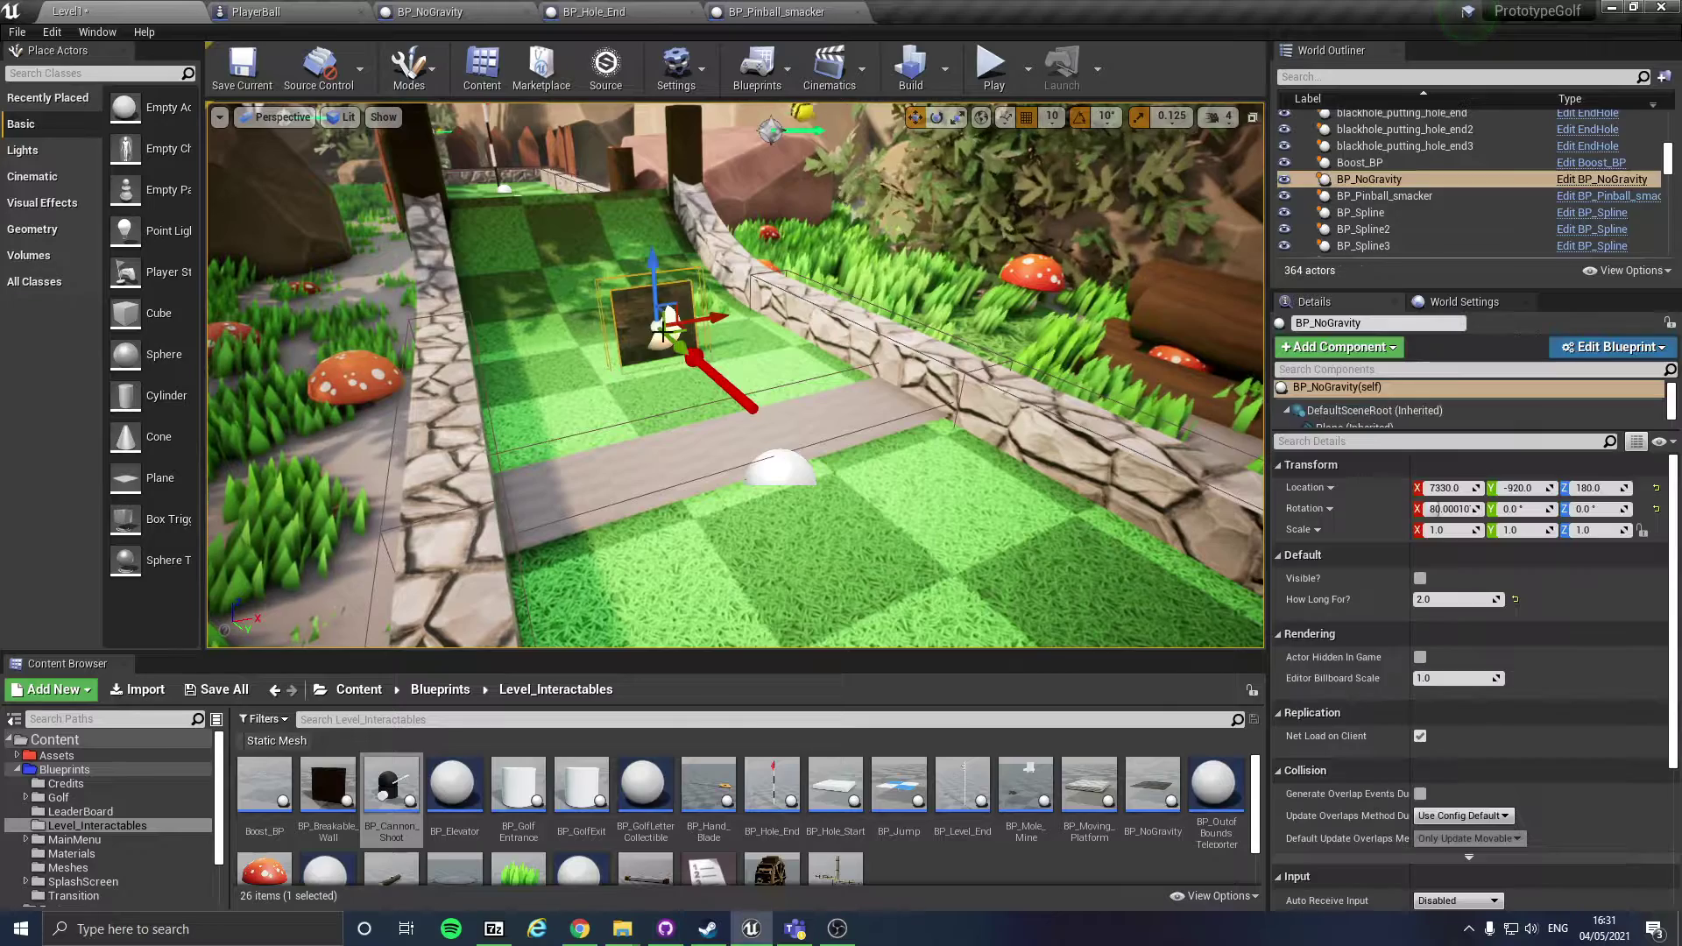
{"action": "left_click", "coordinate": [1462, 603]}
{"action": "type", "text": "0"}
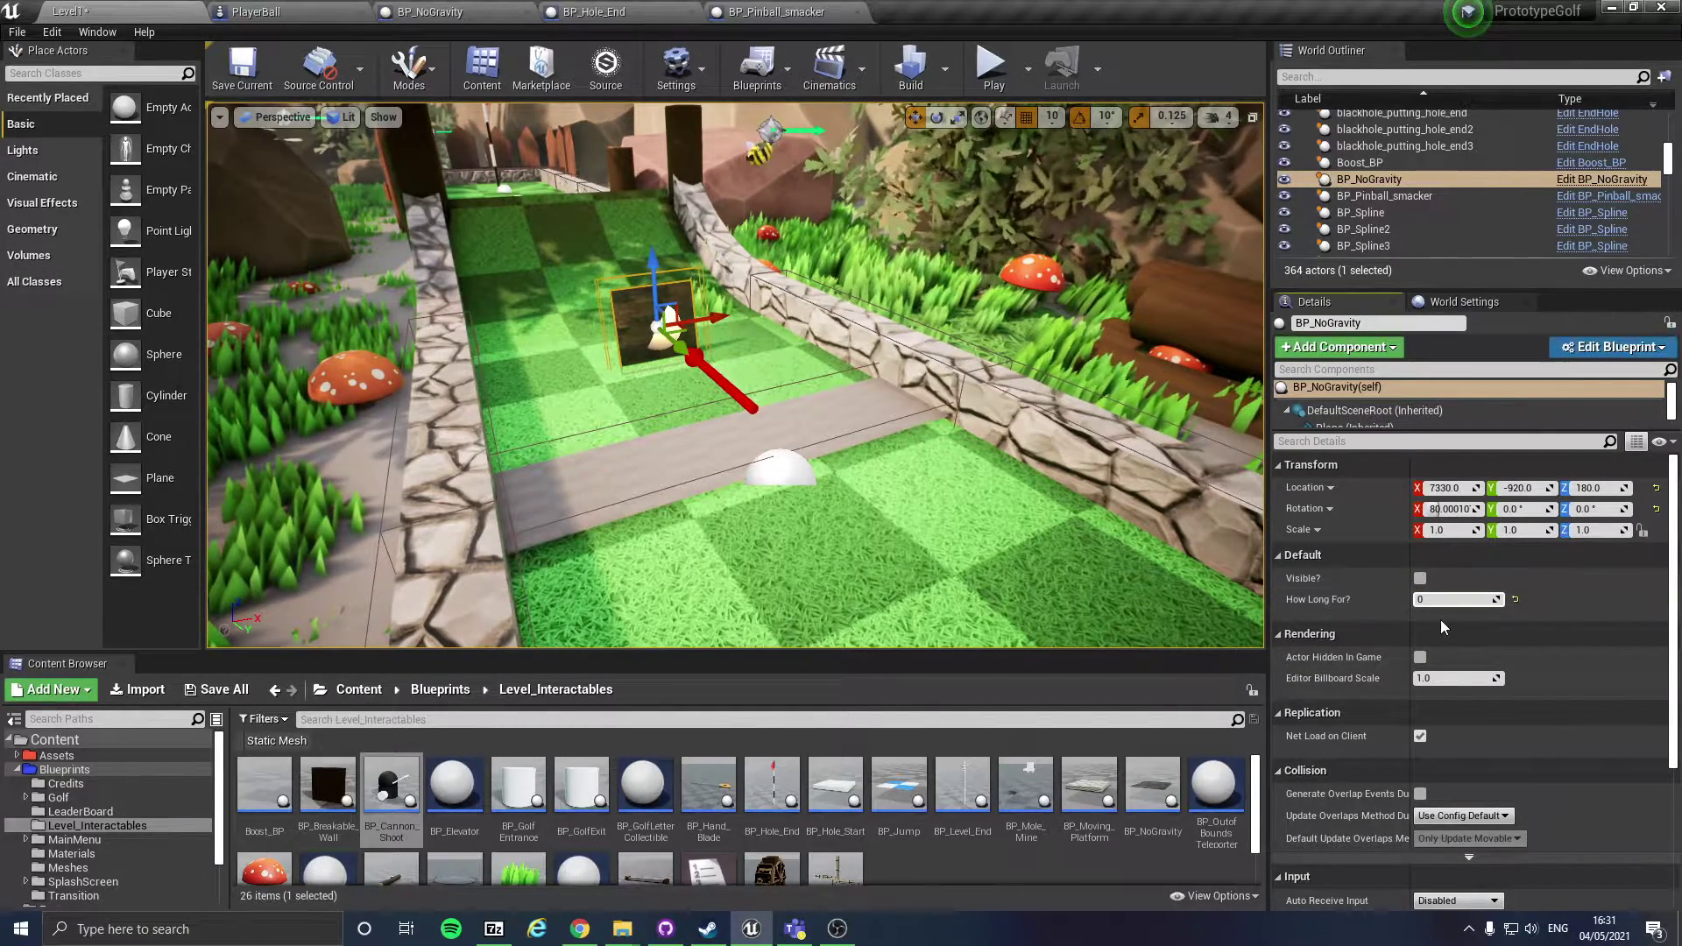
{"action": "type", "text": ".5"}
Step: Playtest a shot through the no-gravity zone with the shorter duration, and end the session
{"action": "right_click_drag", "start_coordinate": [613, 348], "coordinate": [534, 329]}
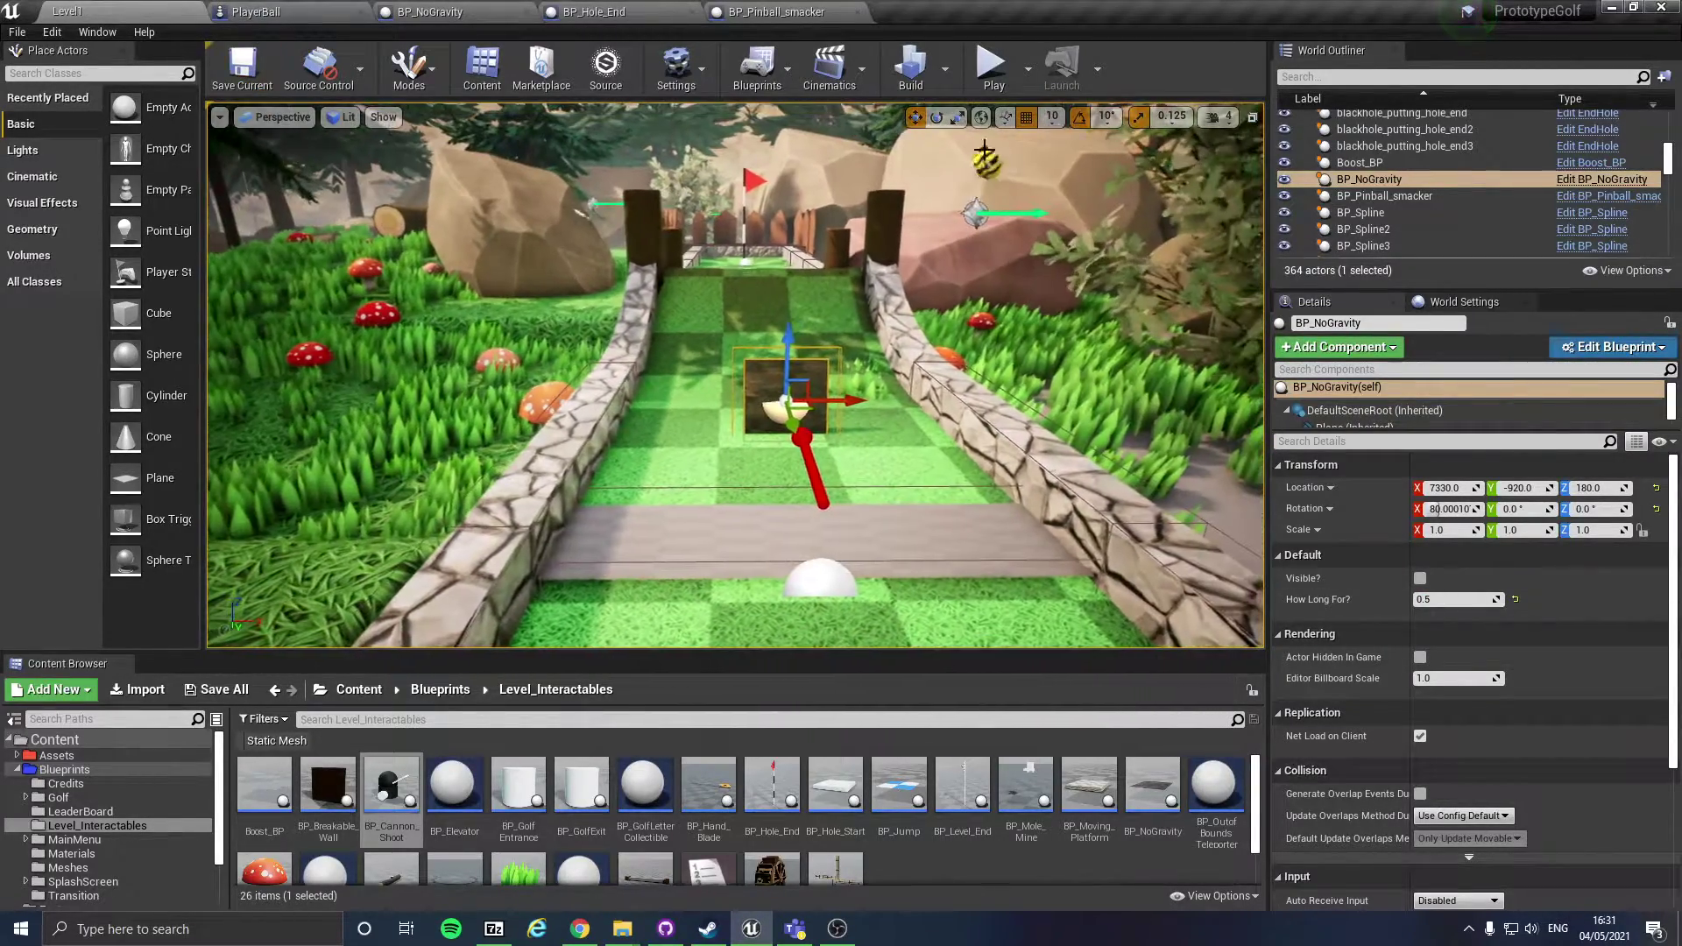
{"action": "left_click", "coordinate": [991, 65]}
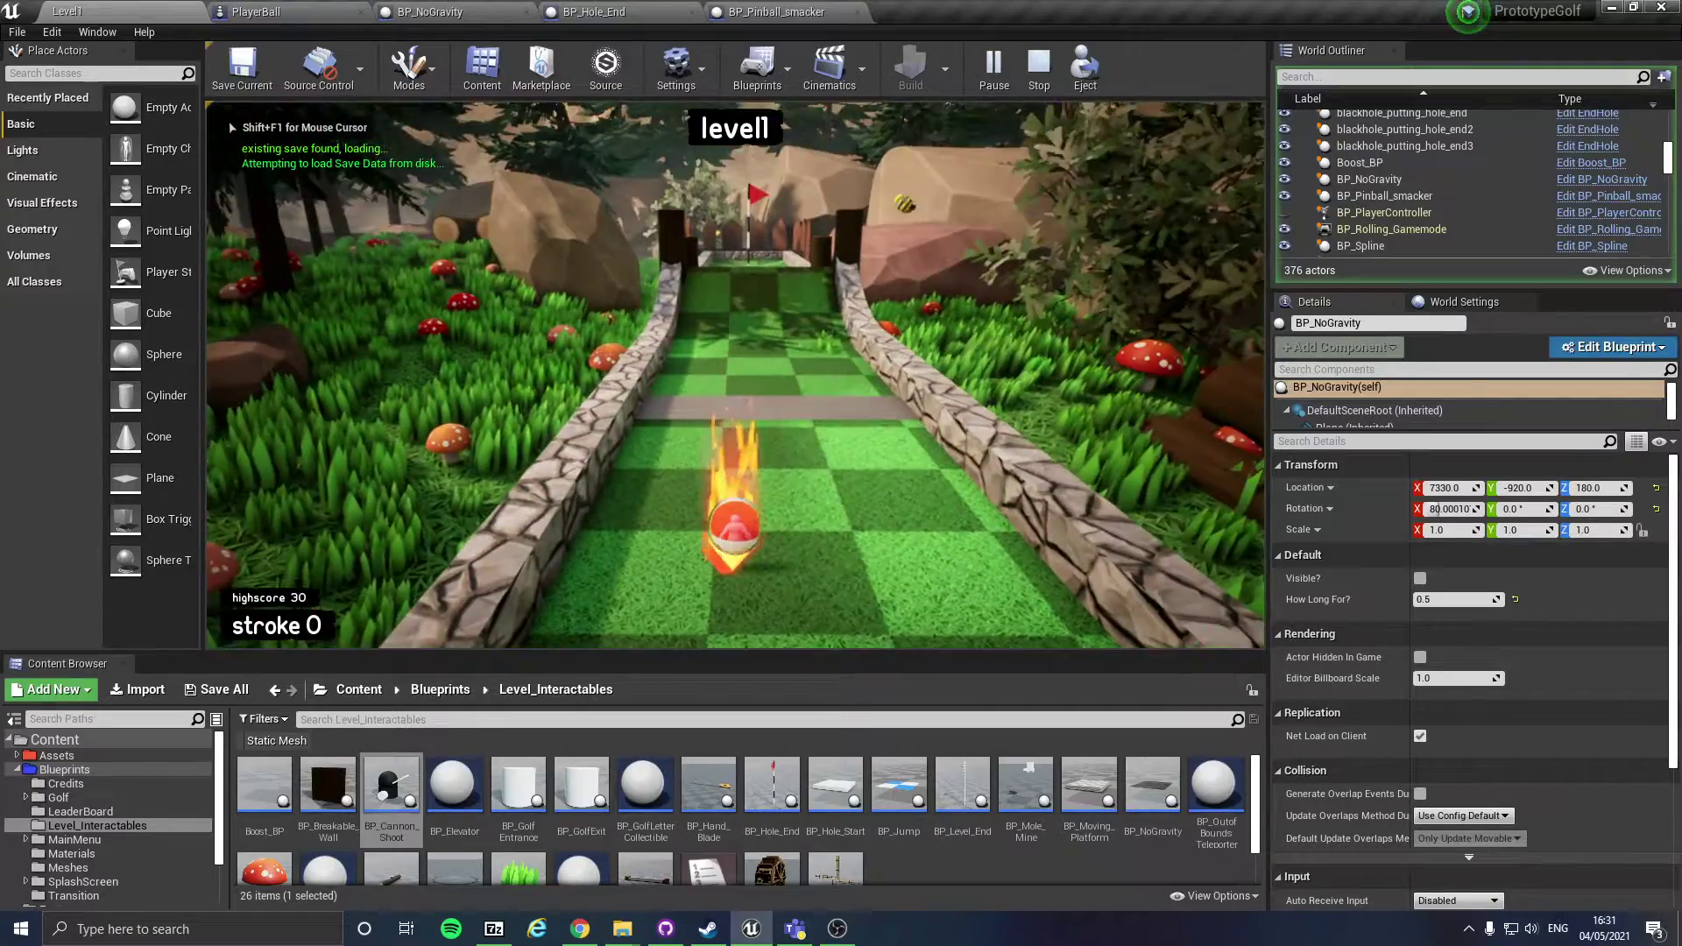
{"action": "key", "text": "space"}
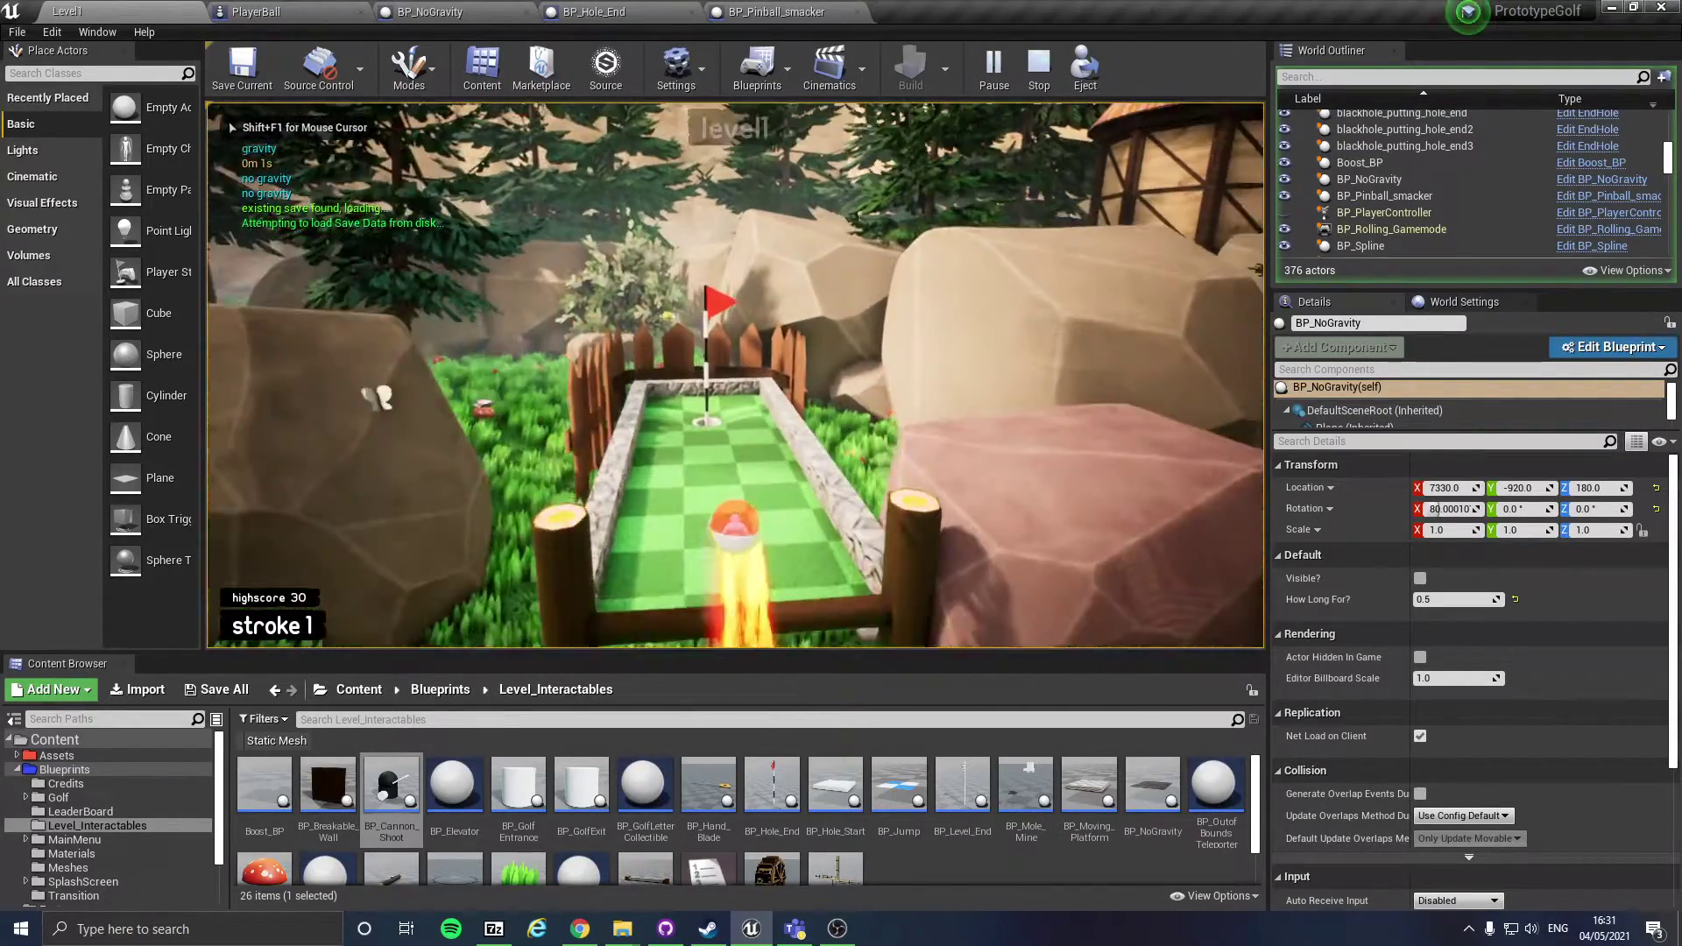
{"action": "key", "text": "Escape"}
Step: Turn on the Visible option for the BP_NoGravity actor
{"action": "key", "text": "s"}
{"action": "right_click_drag", "start_coordinate": [771, 526], "coordinate": [727, 561]}
{"action": "left_click", "coordinate": [776, 518]}
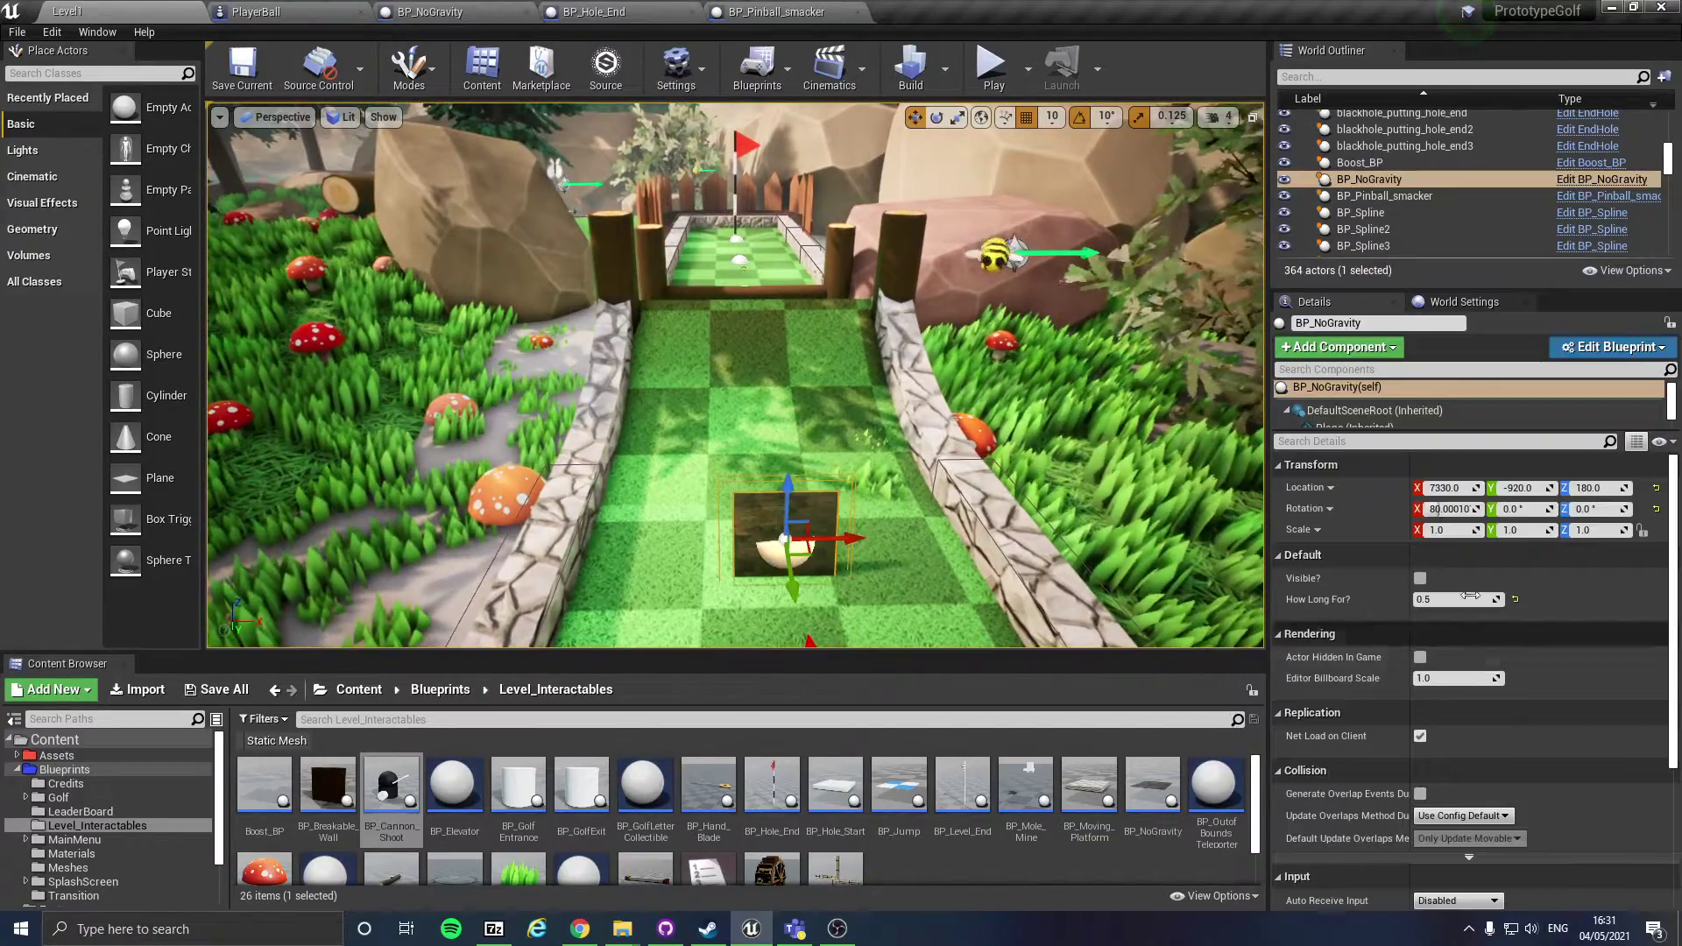
{"action": "left_click", "coordinate": [1420, 580]}
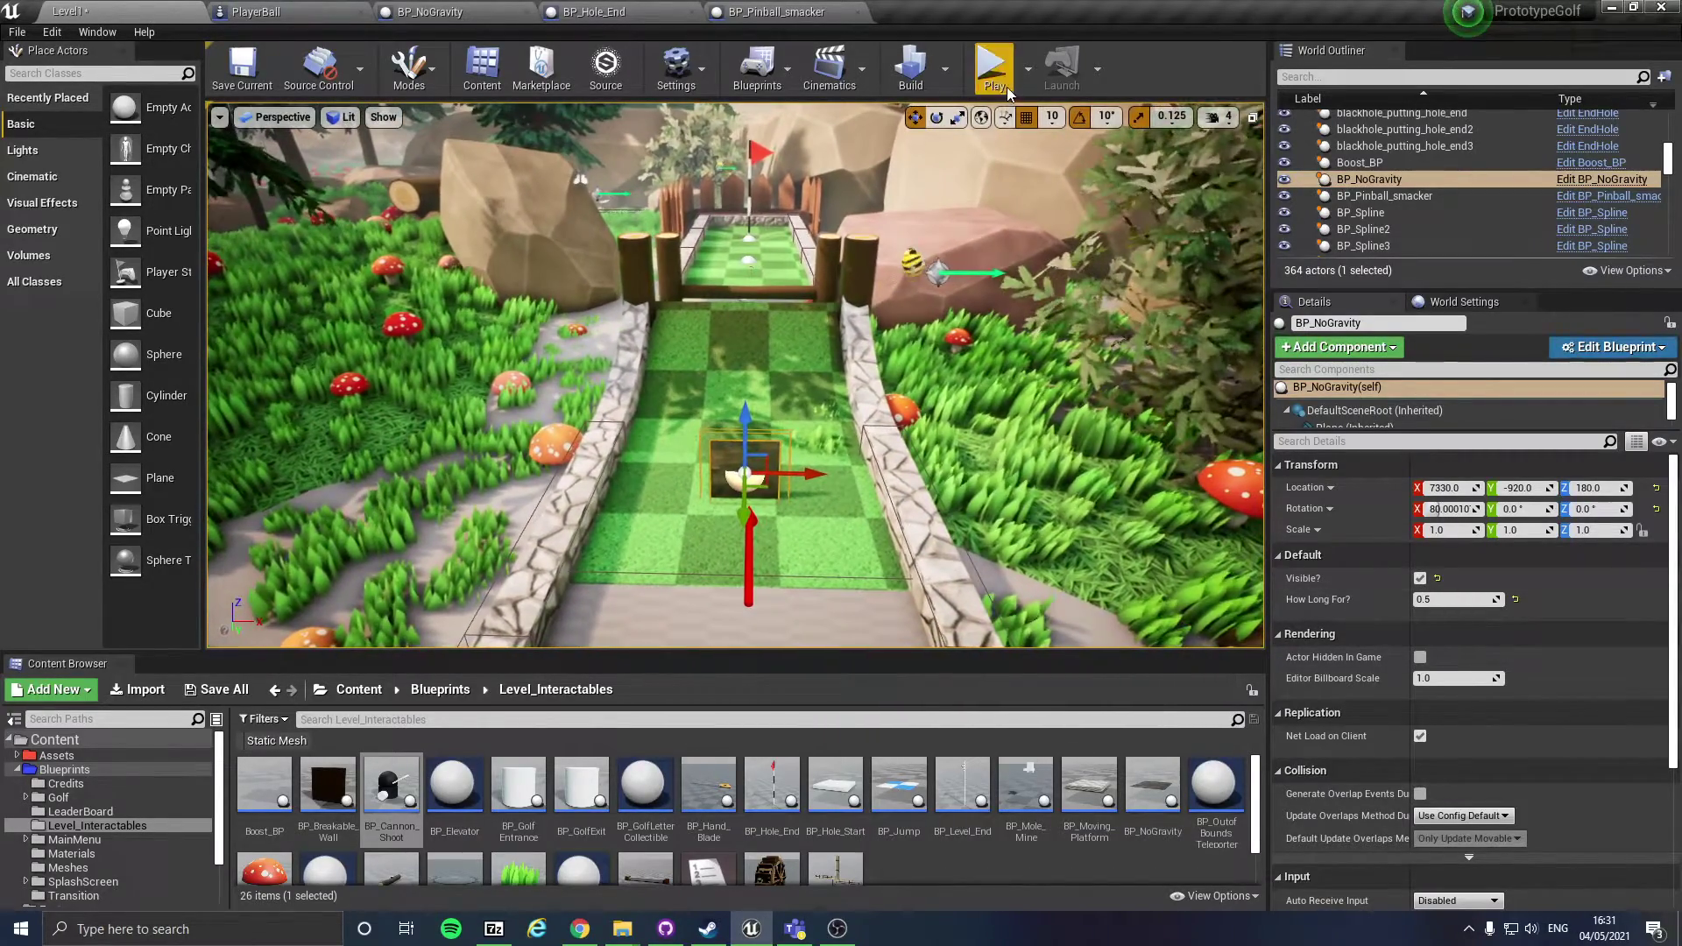
Step: Playtest a shot through the visible no-gravity block, and end the session
{"action": "left_click", "coordinate": [994, 69]}
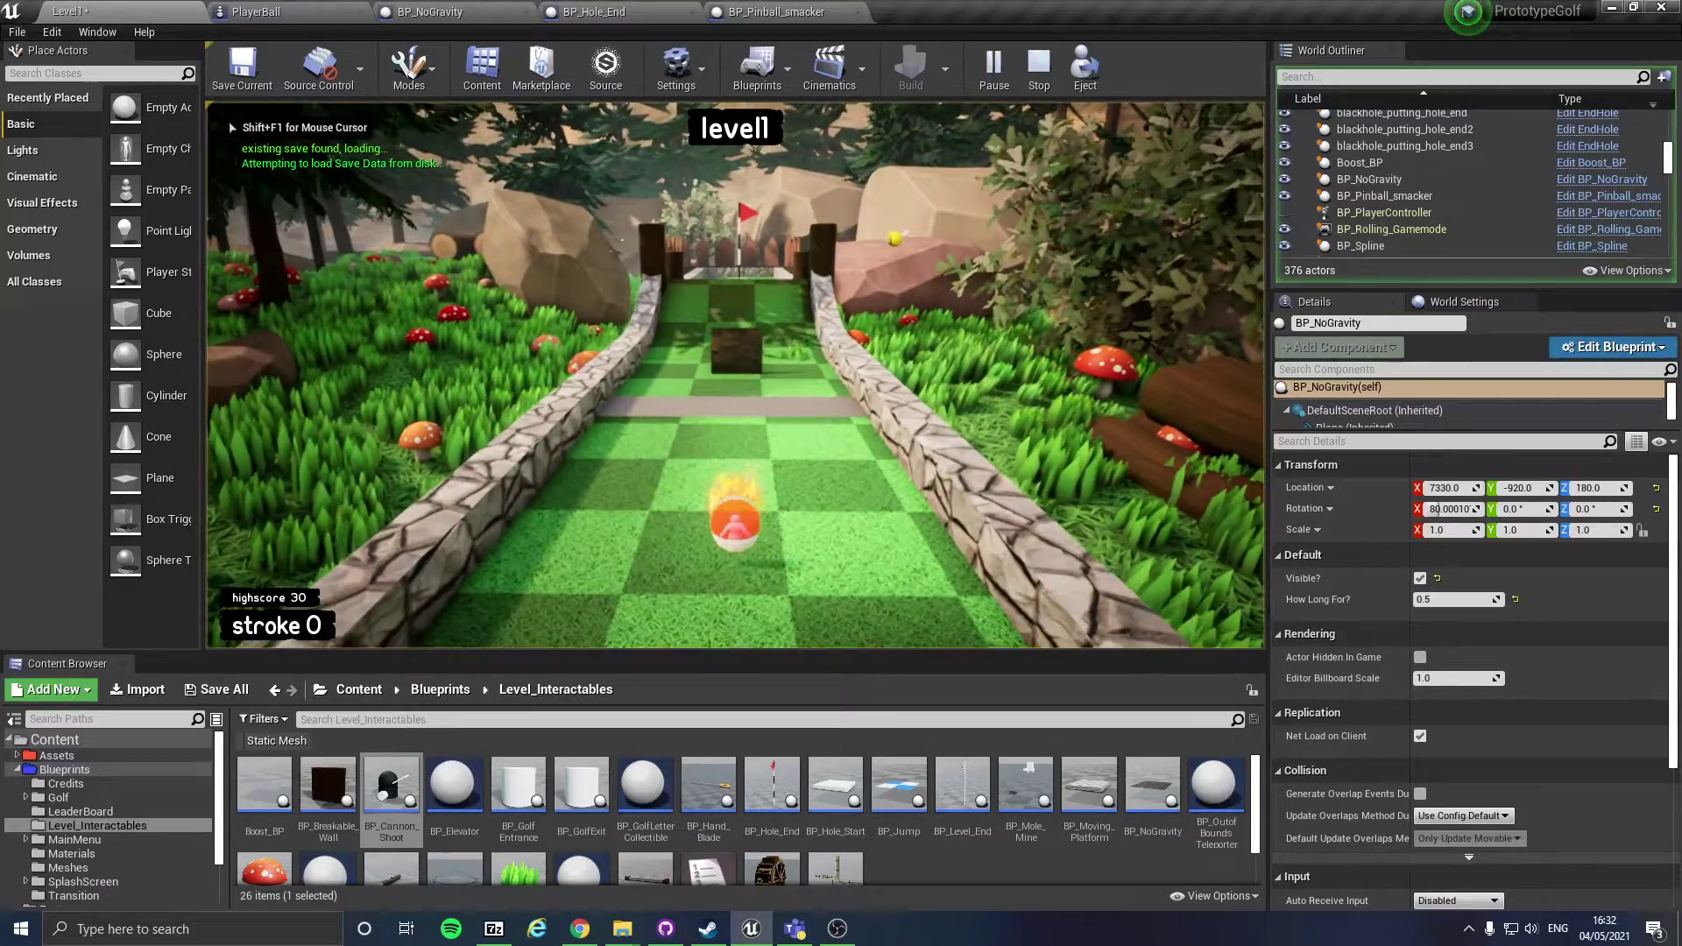
{"action": "key", "text": "space"}
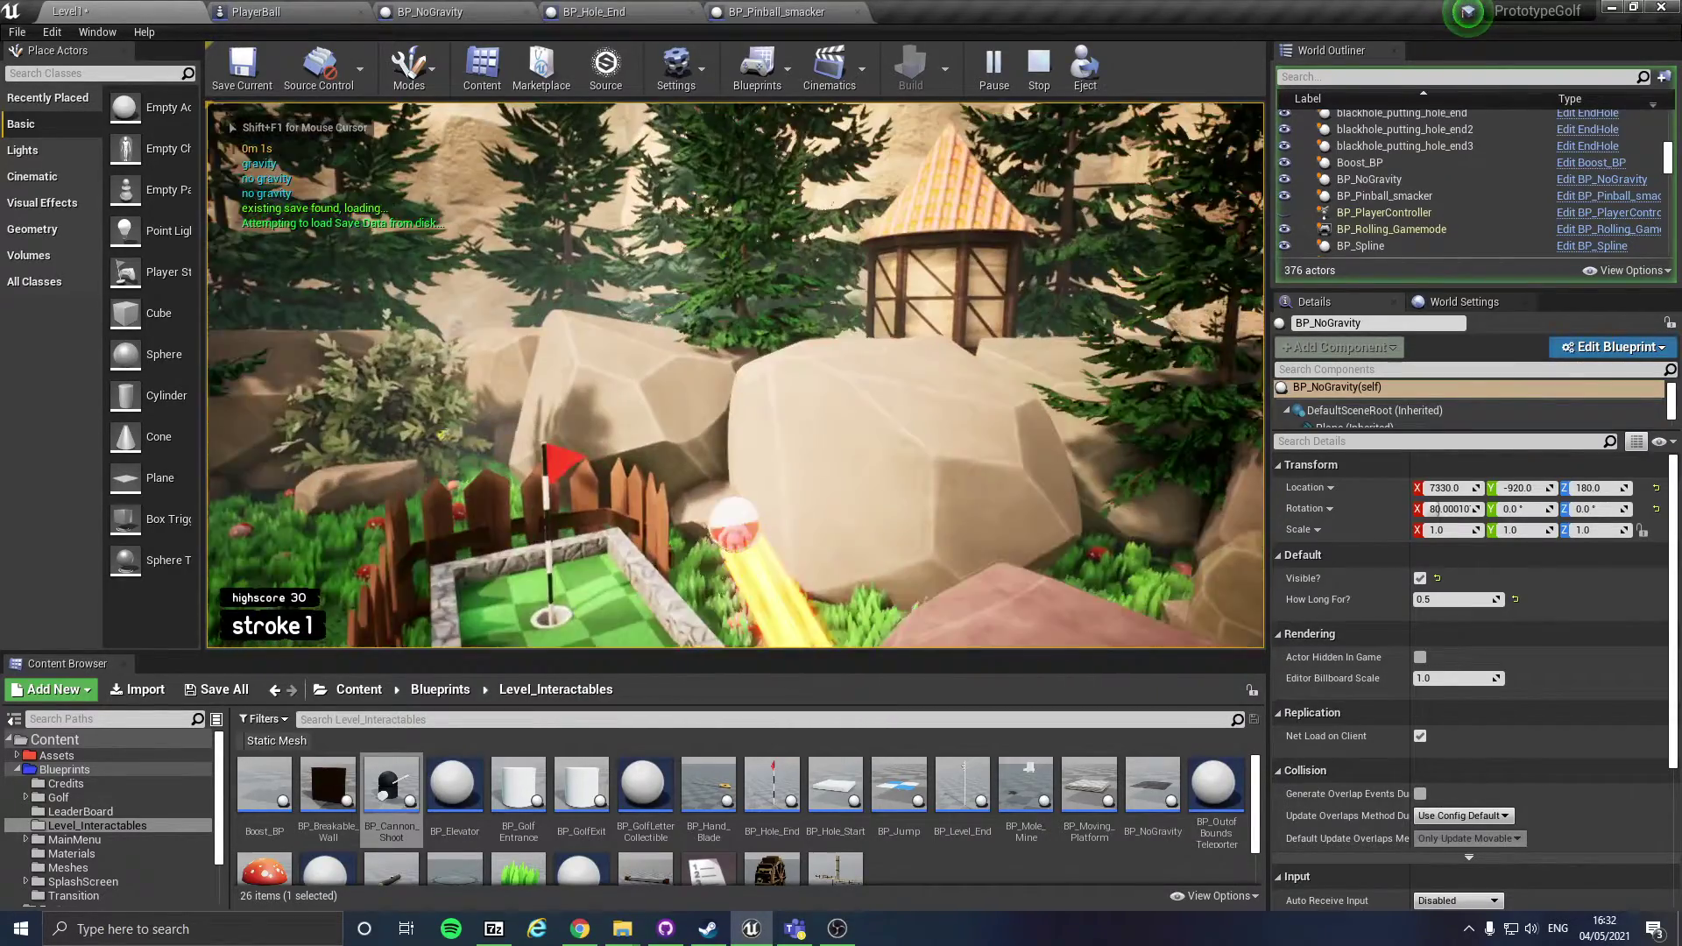
{"action": "key", "text": "Escape"}
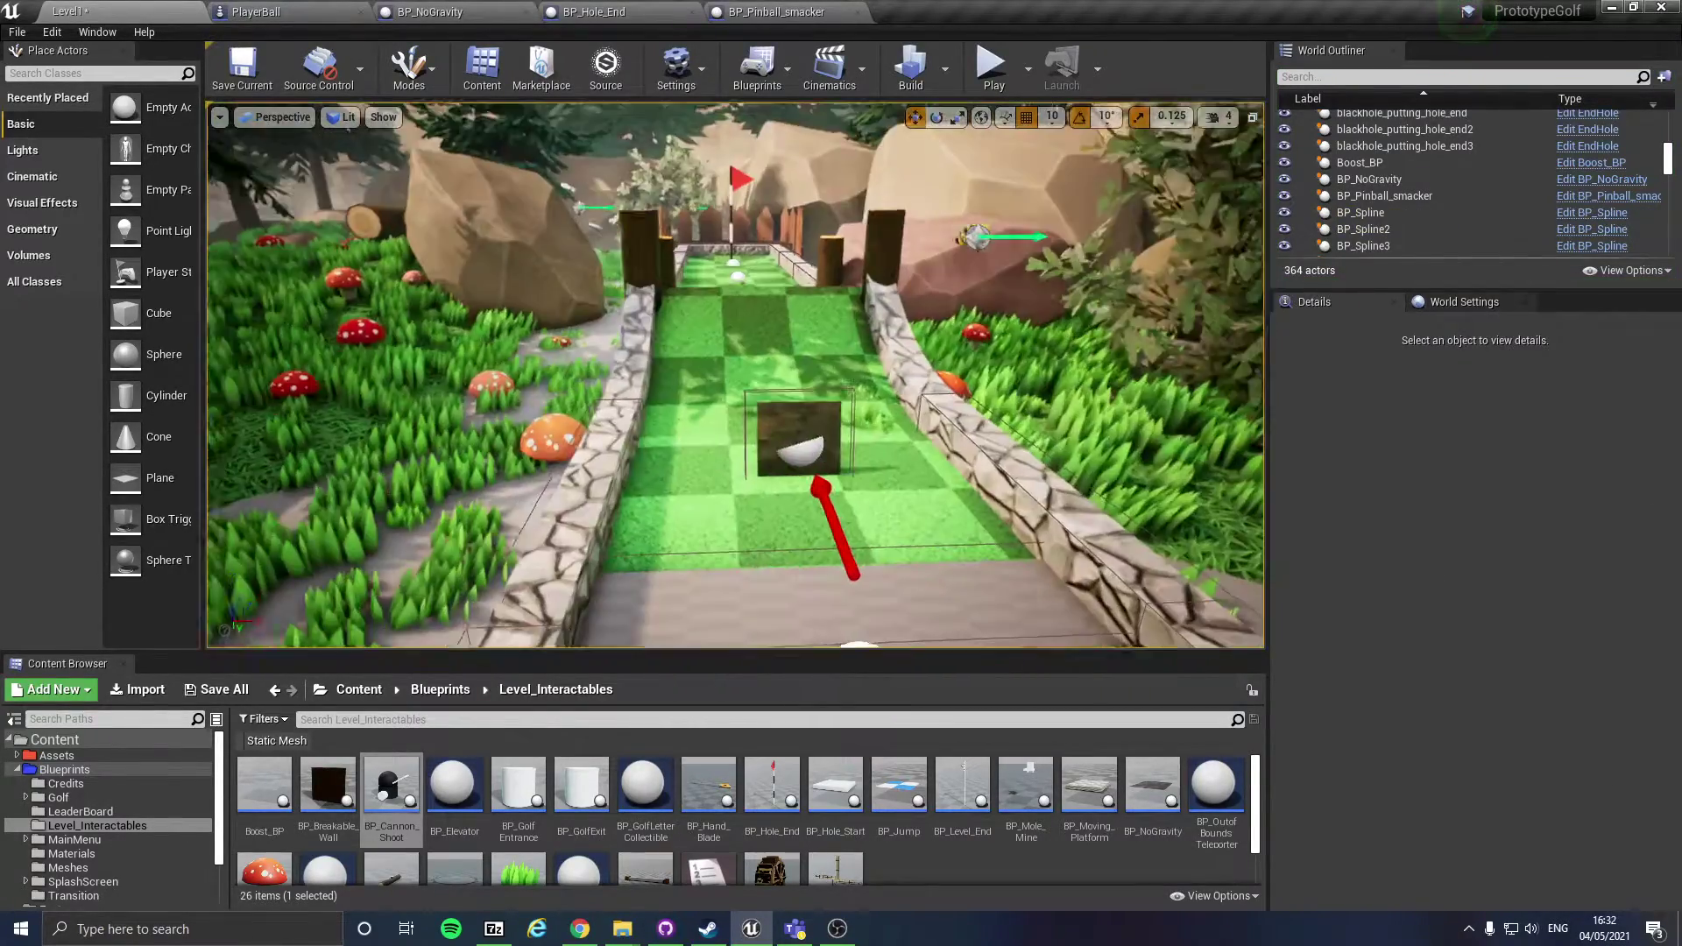
Step: Delete the BP_NoGravity actor from the fairway
{"action": "key", "text": "w"}
{"action": "right_click_drag", "start_coordinate": [848, 385], "coordinate": [744, 425]}
{"action": "key", "text": "d"}
{"action": "left_click", "coordinate": [723, 393]}
{"action": "key", "text": "Delete"}
Step: Try placing the Watermill_Rotation blueprint in another part of the course
{"action": "right_click_drag", "start_coordinate": [827, 496], "coordinate": [385, 591]}
{"action": "key", "text": "w"}
{"action": "key", "text": "w"}
{"action": "right_click_drag", "start_coordinate": [374, 118], "coordinate": [374, 105]}
{"action": "scroll", "coordinate": [838, 815], "scroll_direction": "down", "scroll_amount": 2}
{"action": "left_click_drag", "start_coordinate": [771, 824], "coordinate": [534, 339]}
{"action": "key", "text": "s"}
{"action": "mouse_move", "coordinate": [786, 419]}
{"action": "right_mouse_down"}
{"action": "mouse_move", "coordinate": [561, 381]}
{"action": "mouse_move", "coordinate": [281, 372]}
{"action": "mouse_move", "coordinate": [786, 412]}
{"action": "right_mouse_up"}
{"action": "key", "text": "d"}
{"action": "key", "text": "s"}
{"action": "right_click_drag", "start_coordinate": [820, 559], "coordinate": [788, 561]}
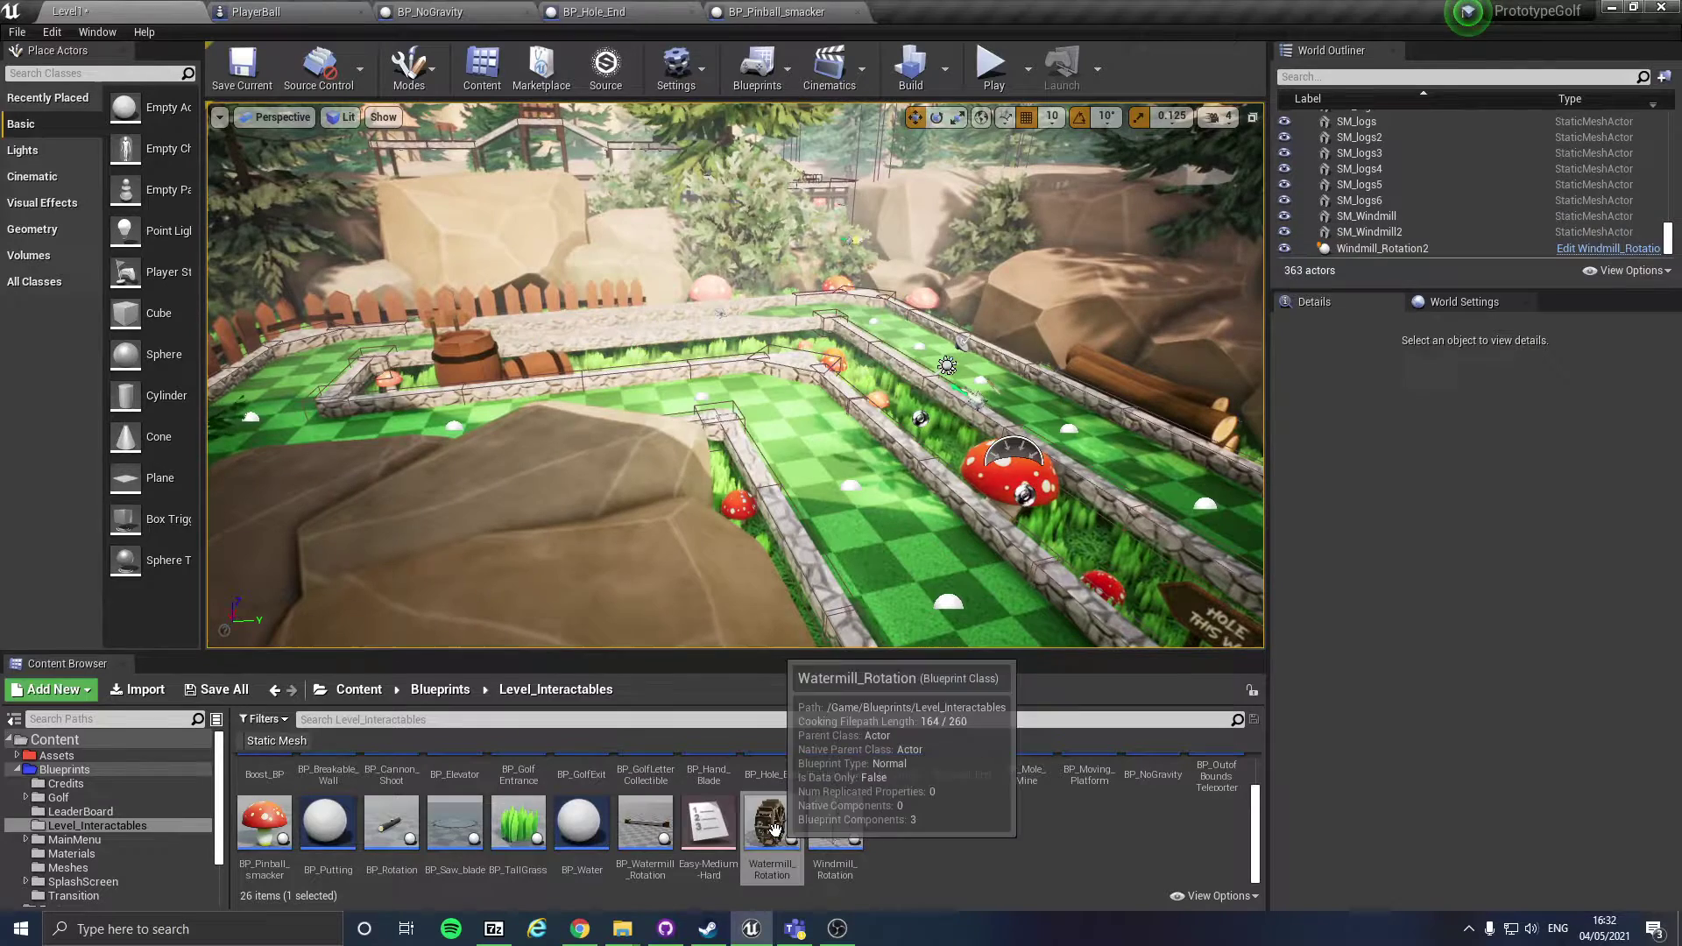
Step: Open the Watermill_Rotation blueprint, preview its spin in a simulation, and close the blueprint
{"action": "double_click", "coordinate": [771, 828]}
{"action": "left_click", "coordinate": [304, 130]}
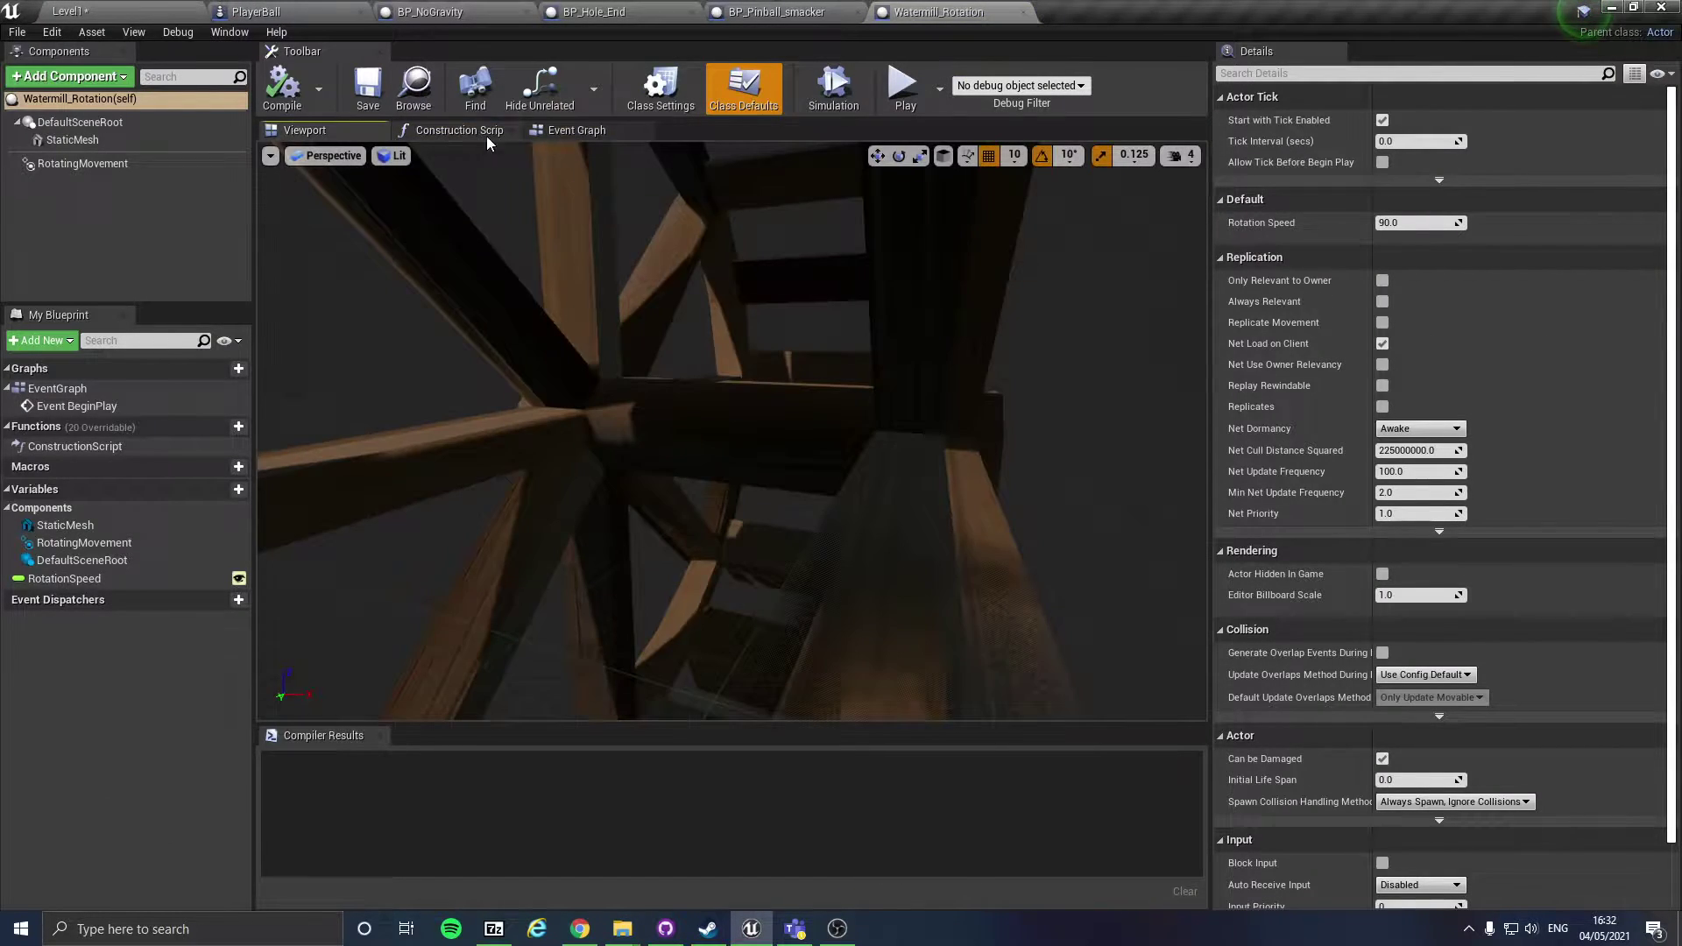
{"action": "left_click", "coordinate": [834, 88]}
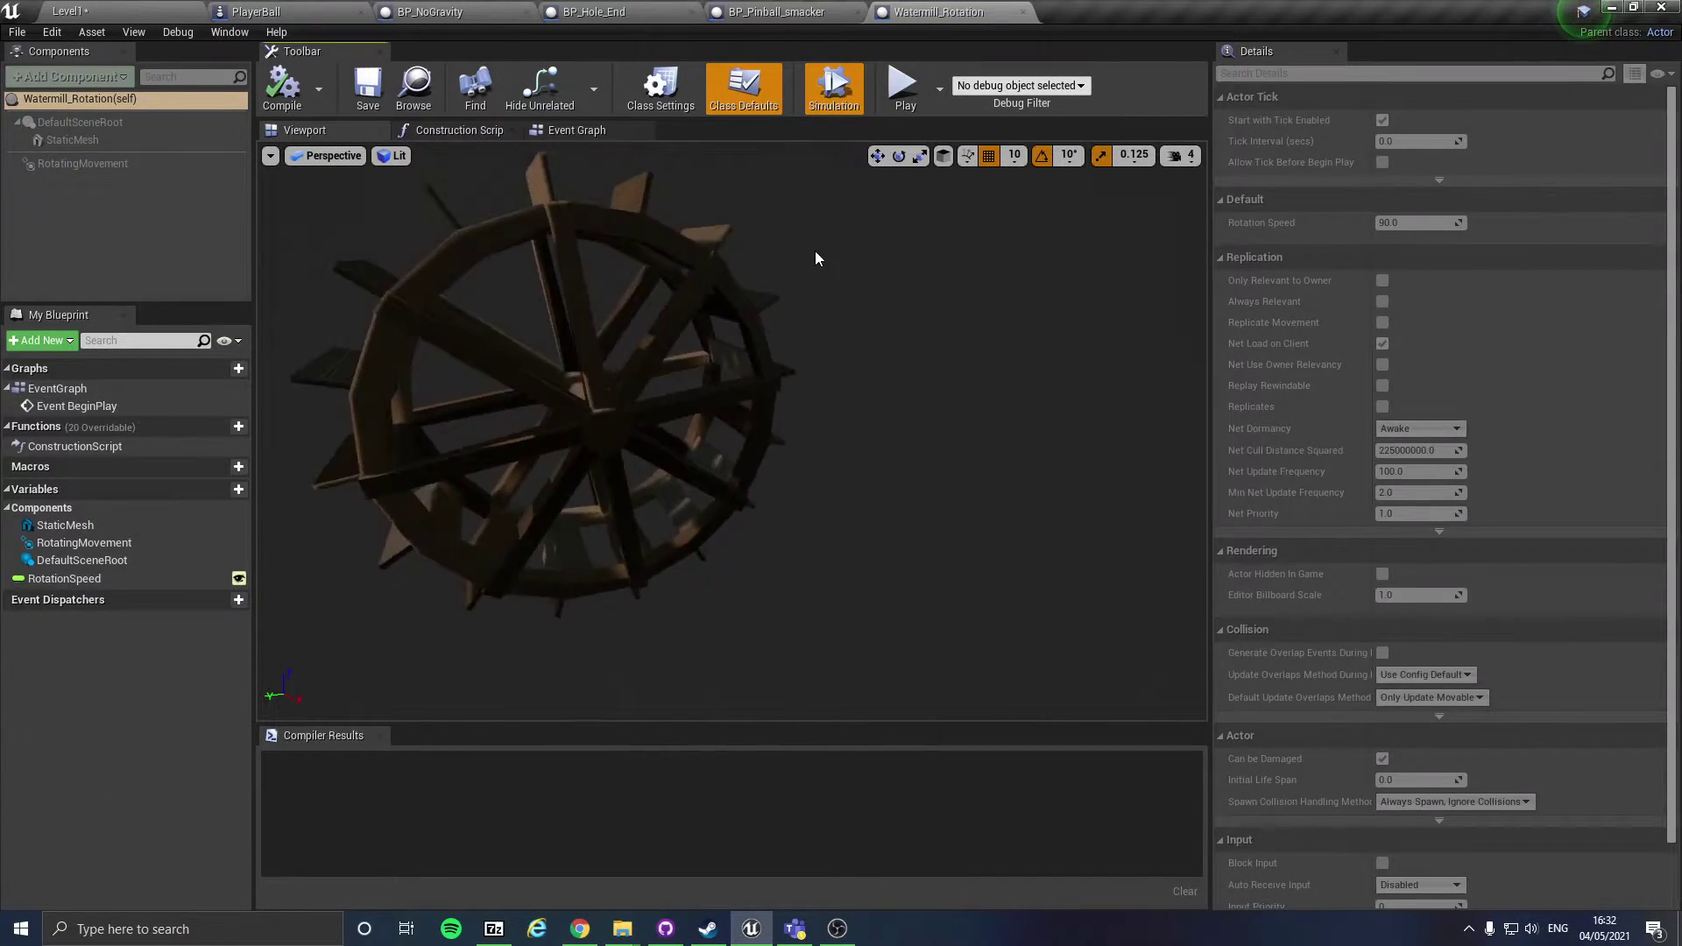
{"action": "left_click", "coordinate": [824, 81]}
{"action": "left_click", "coordinate": [1022, 11]}
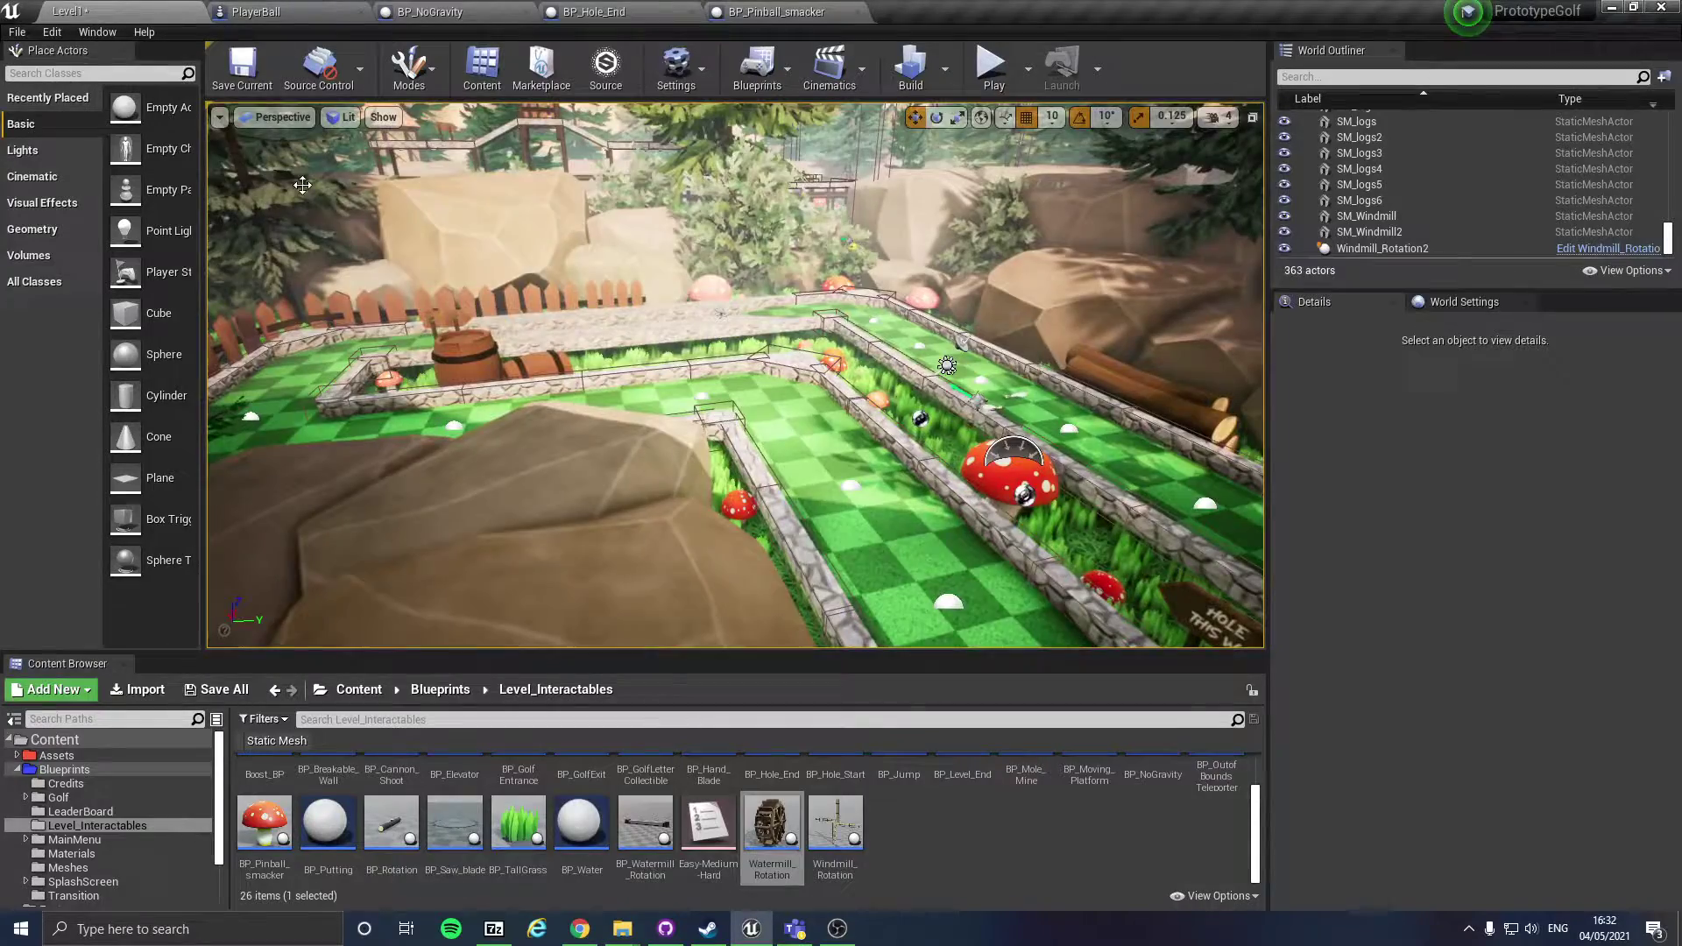
Step: Delete the small pinball smacker mushroom from the fairway beside the logs
{"action": "right_click_drag", "start_coordinate": [657, 319], "coordinate": [552, 312]}
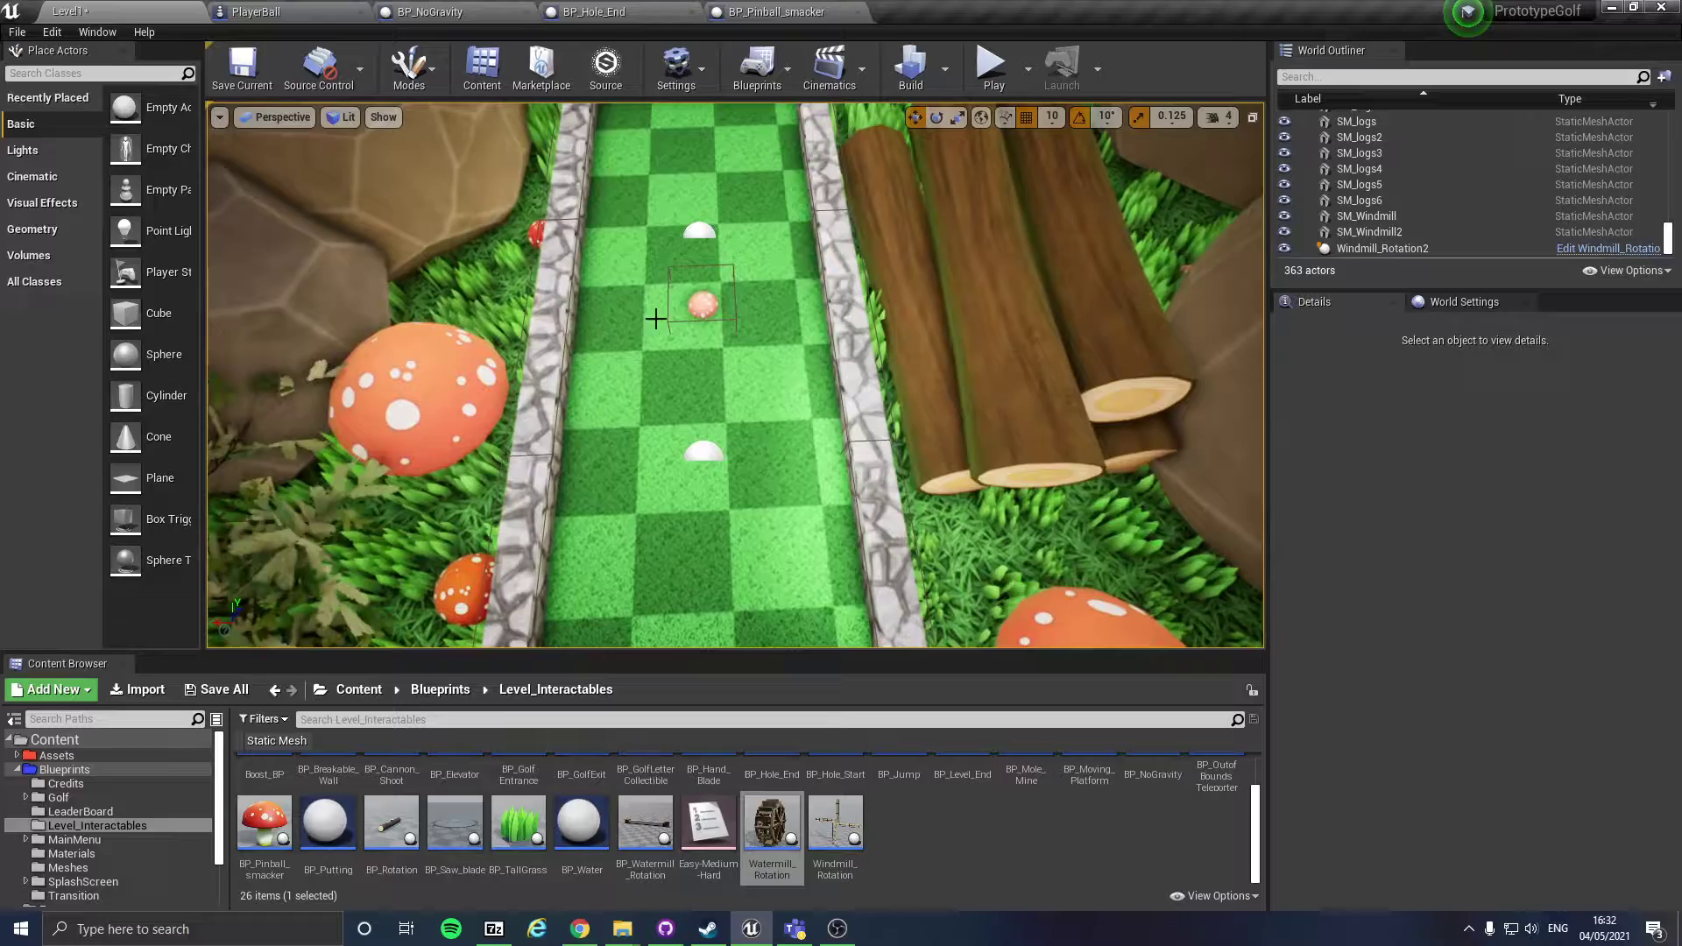
{"action": "left_click", "coordinate": [701, 309]}
{"action": "key", "text": "Delete"}
Step: Place Watermill_Rotation over the fairway beside the logs at X -830, Y -970, Z 80, with a rotation speed of 20
{"action": "left_click_drag", "start_coordinate": [771, 820], "coordinate": [633, 211]}
{"action": "right_click_drag", "start_coordinate": [633, 211], "coordinate": [571, 408]}
{"action": "left_click_drag", "start_coordinate": [536, 367], "coordinate": [445, 397]}
{"action": "right_click_drag", "start_coordinate": [445, 397], "coordinate": [613, 364]}
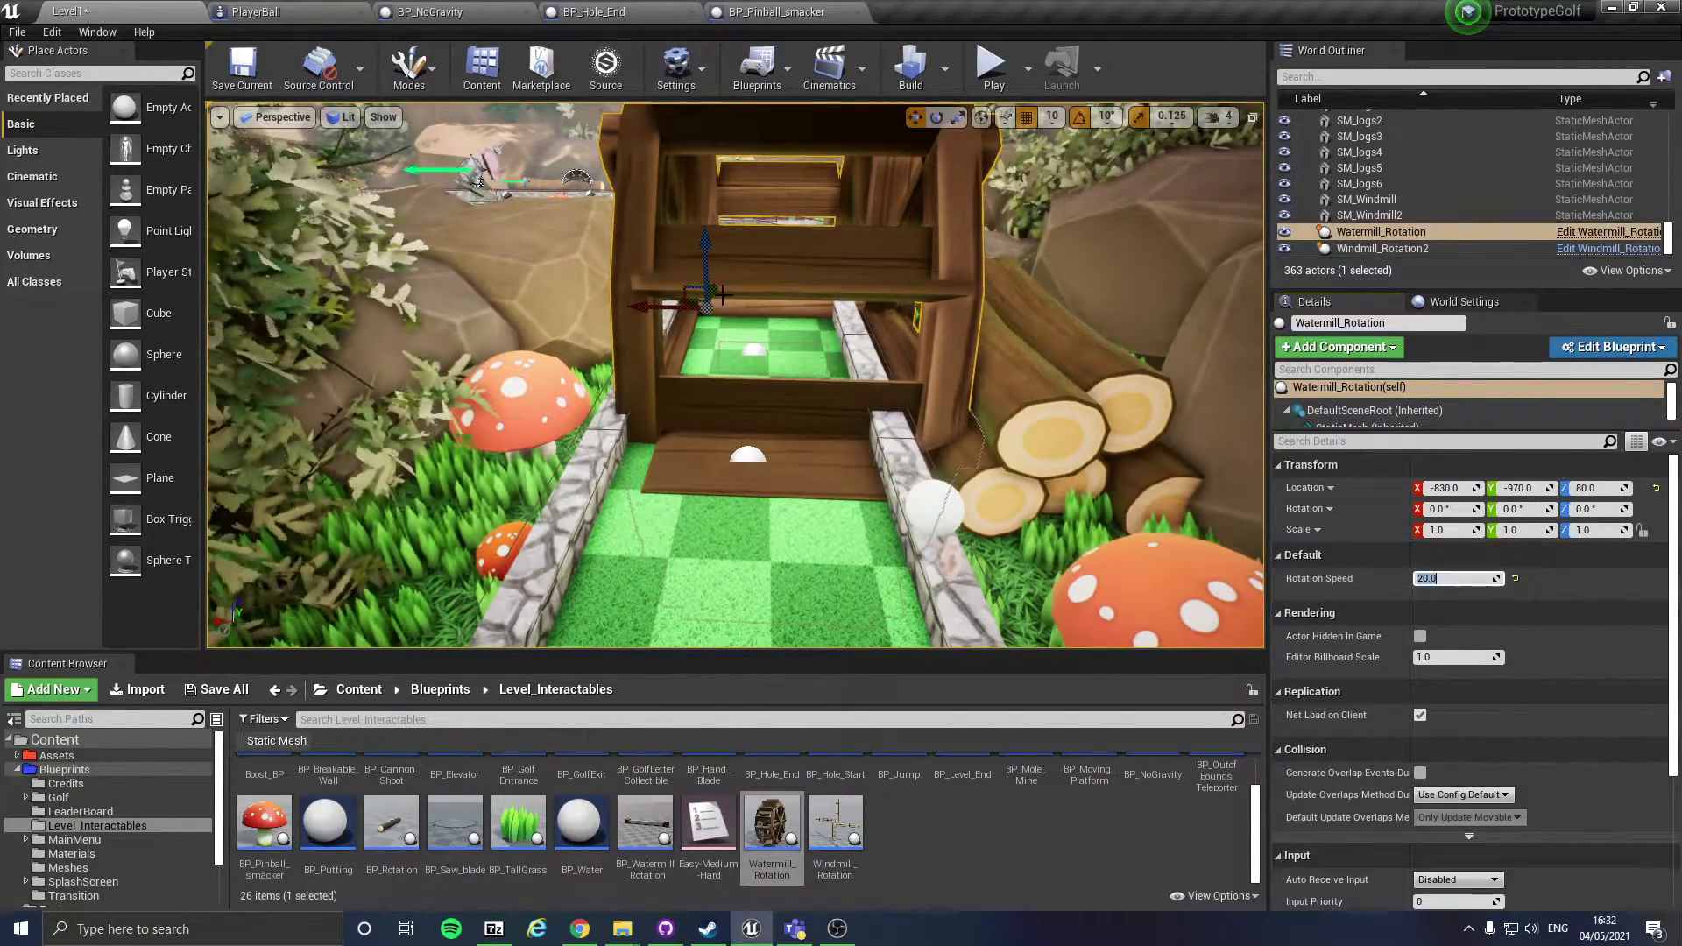
Step: Move the watermill along X to -720 and playtest the ball against it
{"action": "left_click_drag", "start_coordinate": [650, 307], "coordinate": [611, 305]}
{"action": "left_click", "coordinate": [994, 68]}
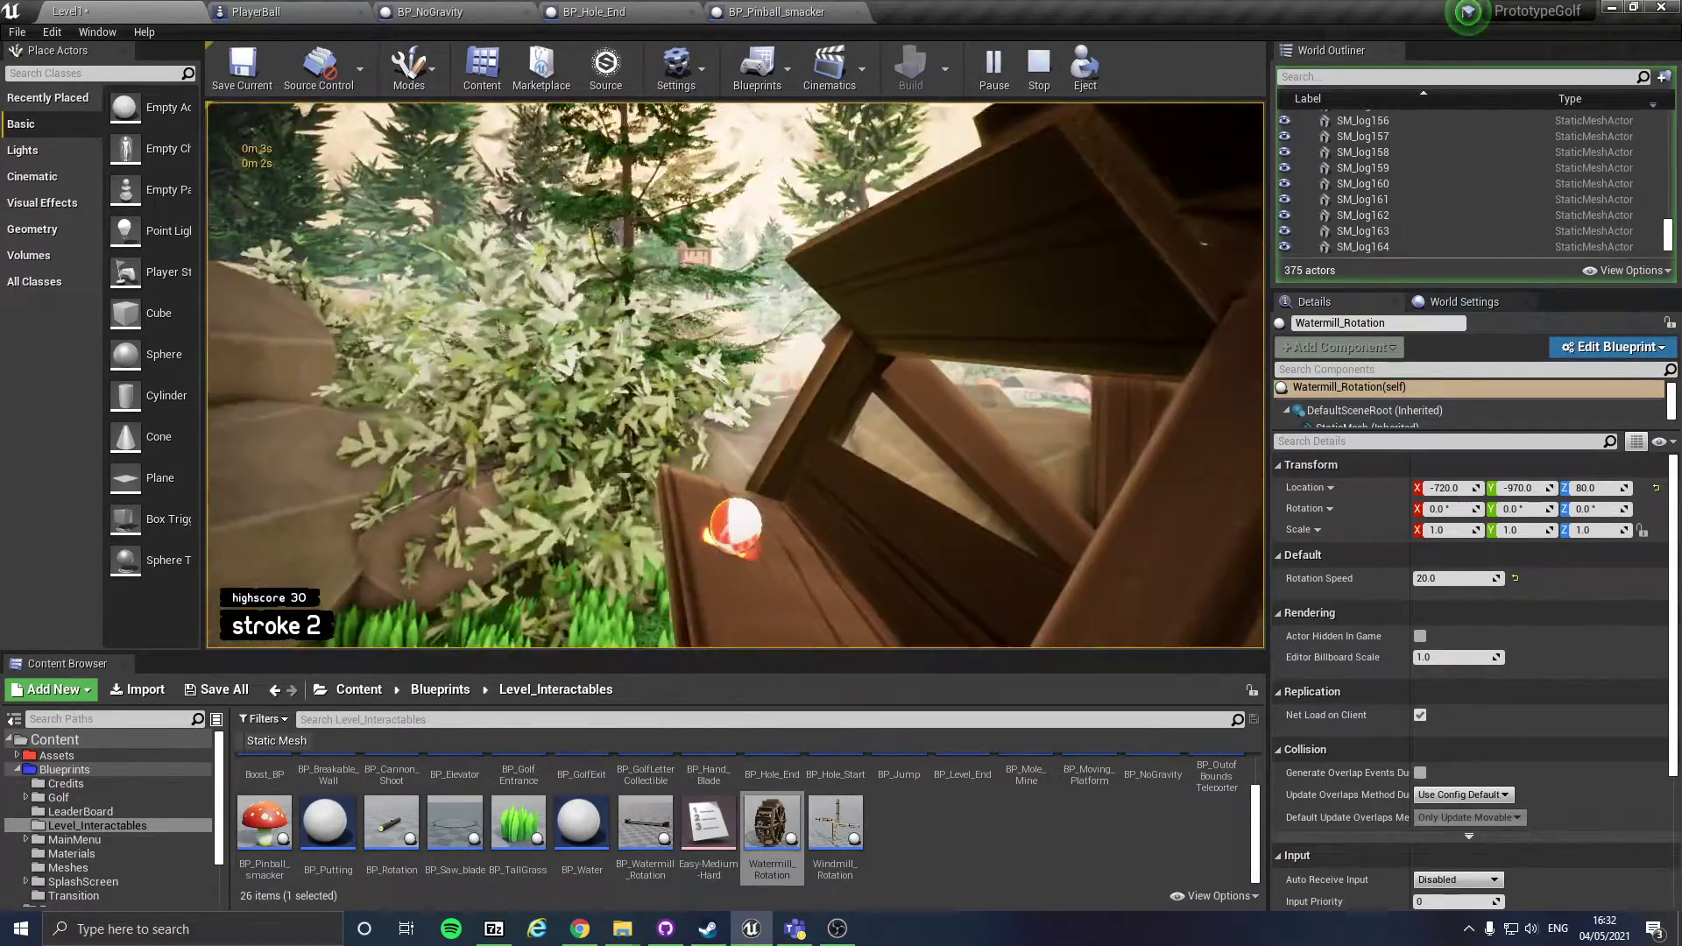
{"action": "key", "text": "Escape"}
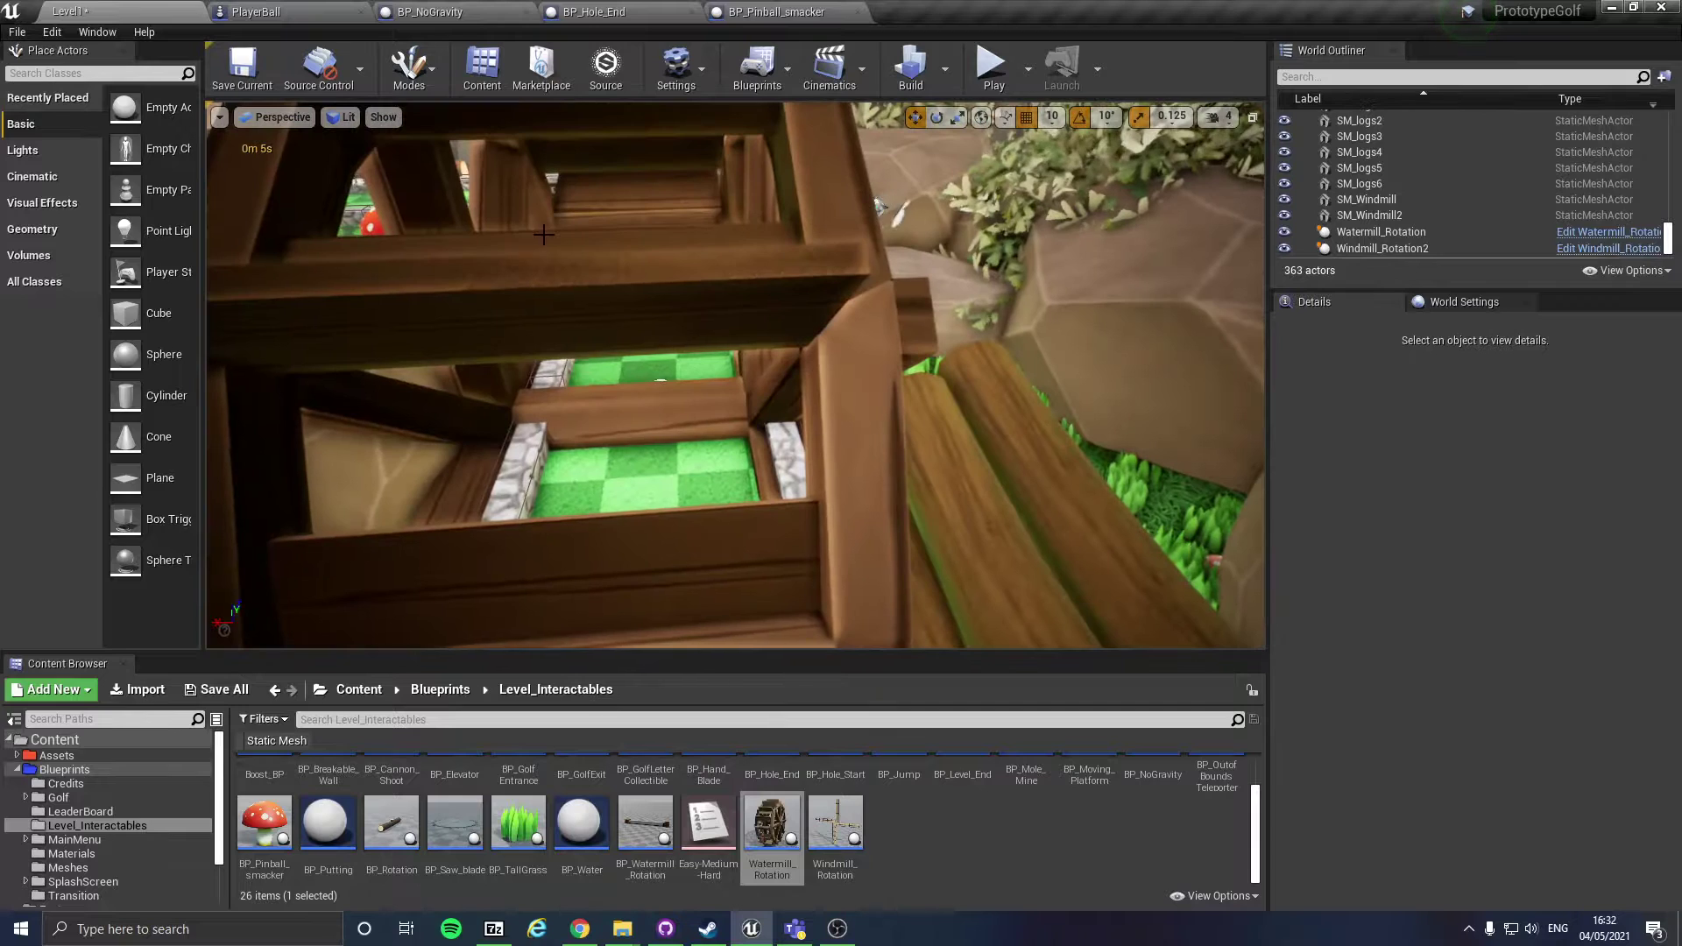
Step: Set the watermill's rotation speed to 100 and playtest the hole with it
{"action": "left_click", "coordinate": [543, 234]}
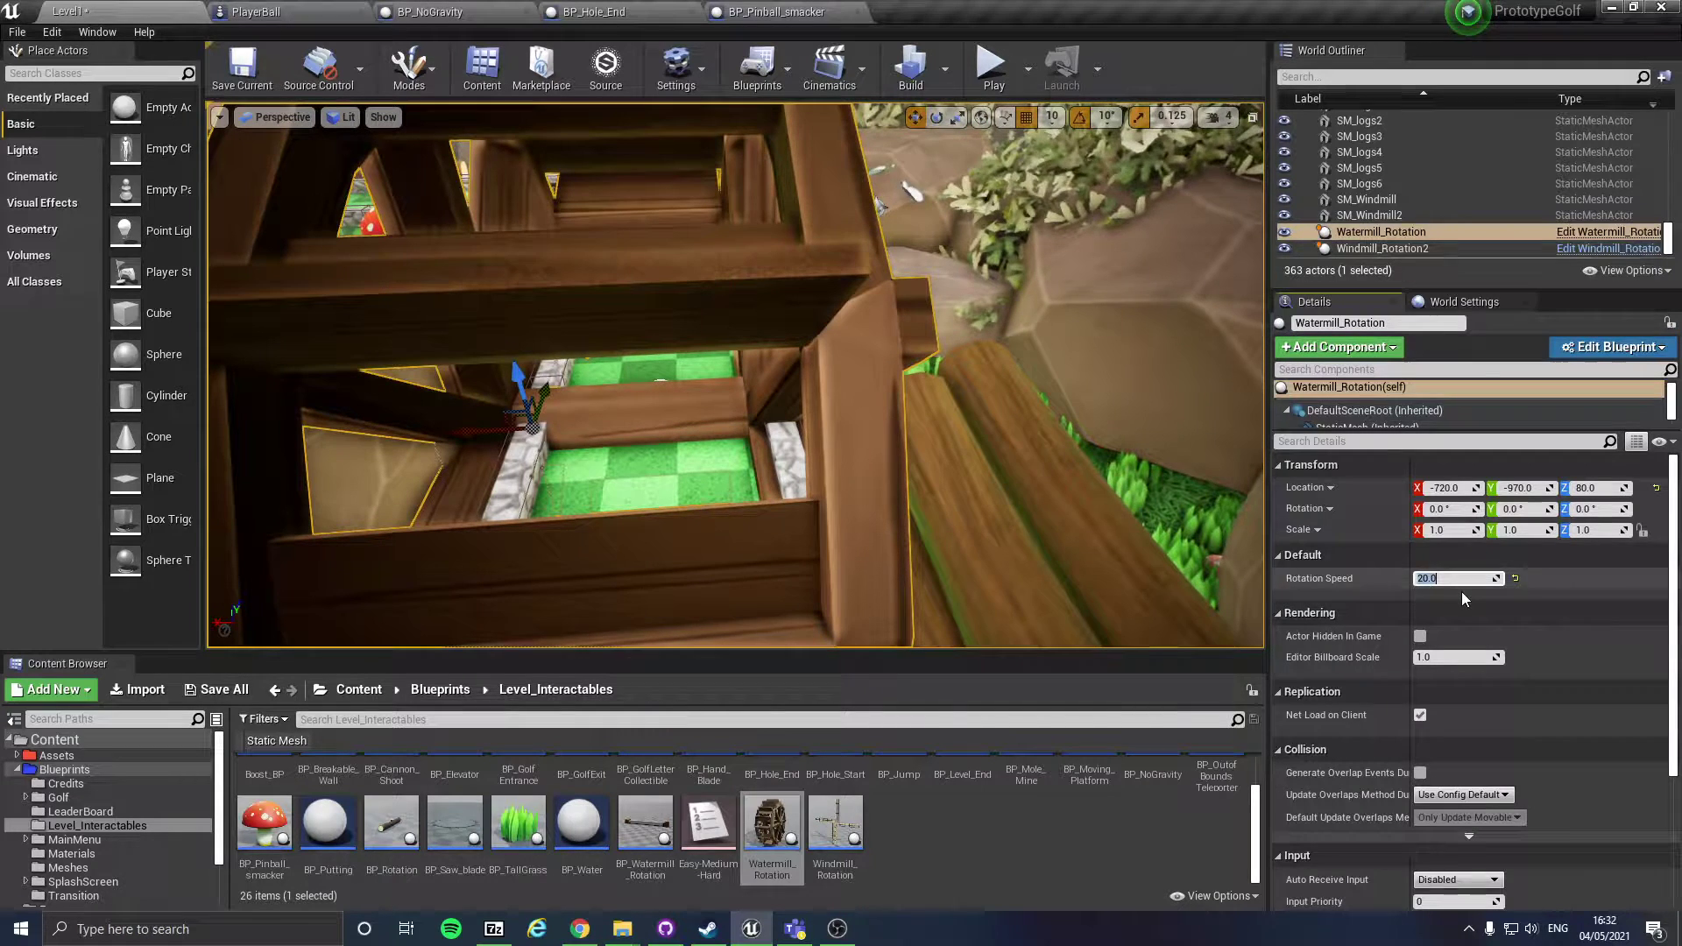
{"action": "type", "text": "100"}
{"action": "key", "text": "Return"}
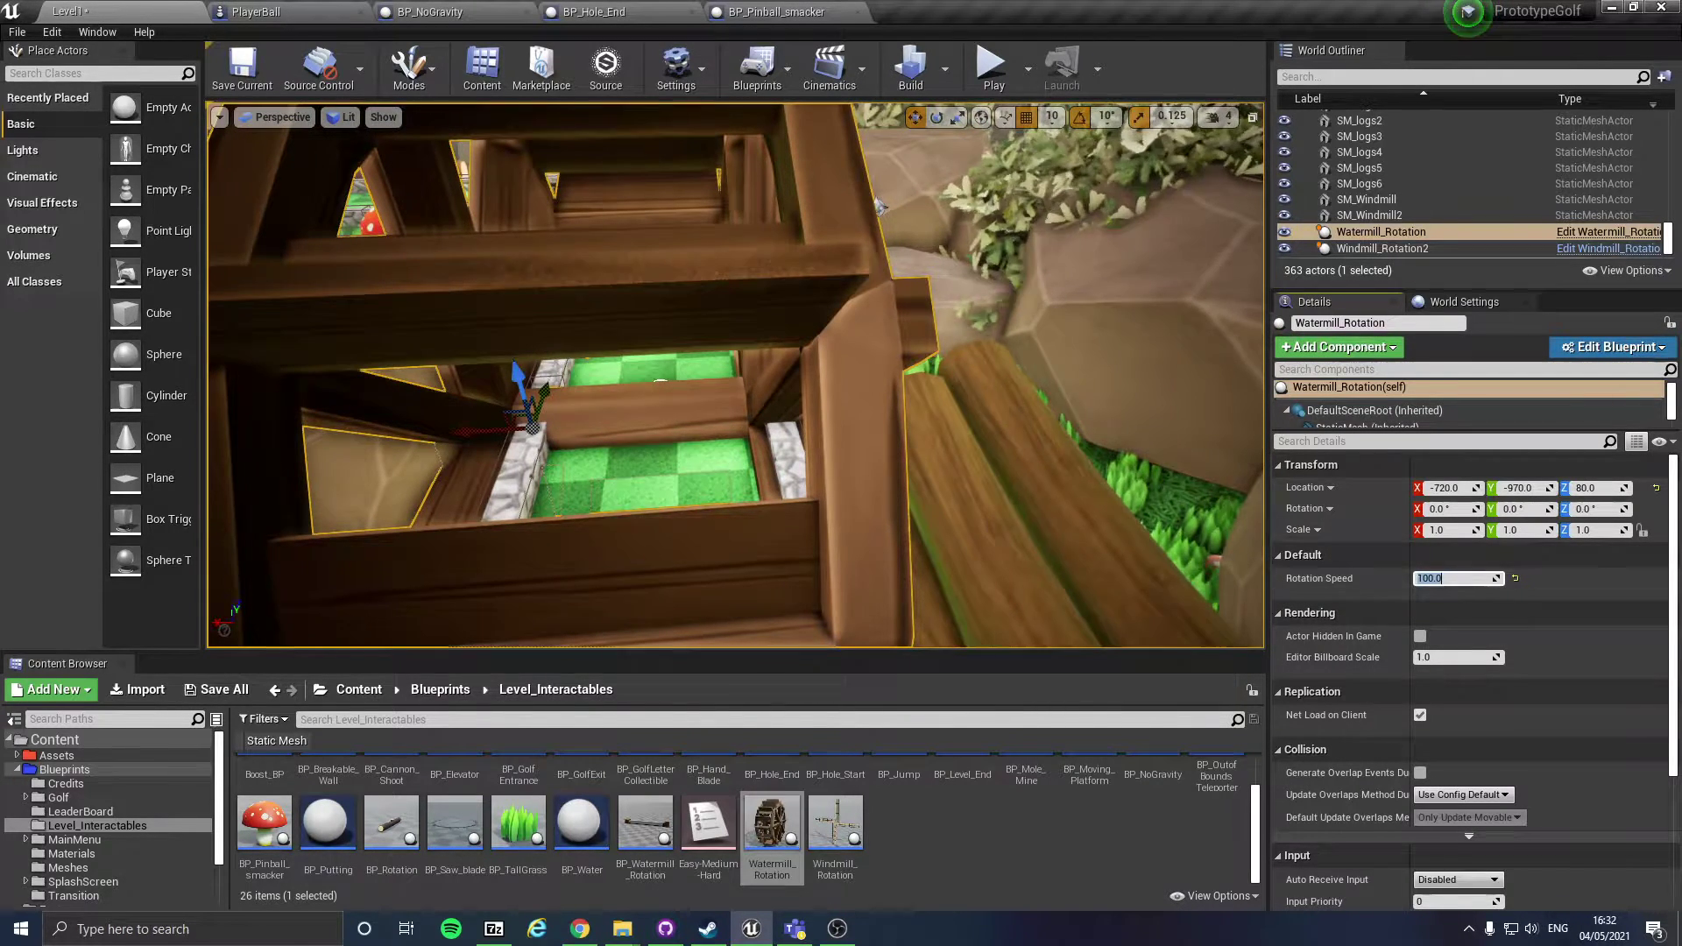
{"action": "left_click", "coordinate": [994, 63]}
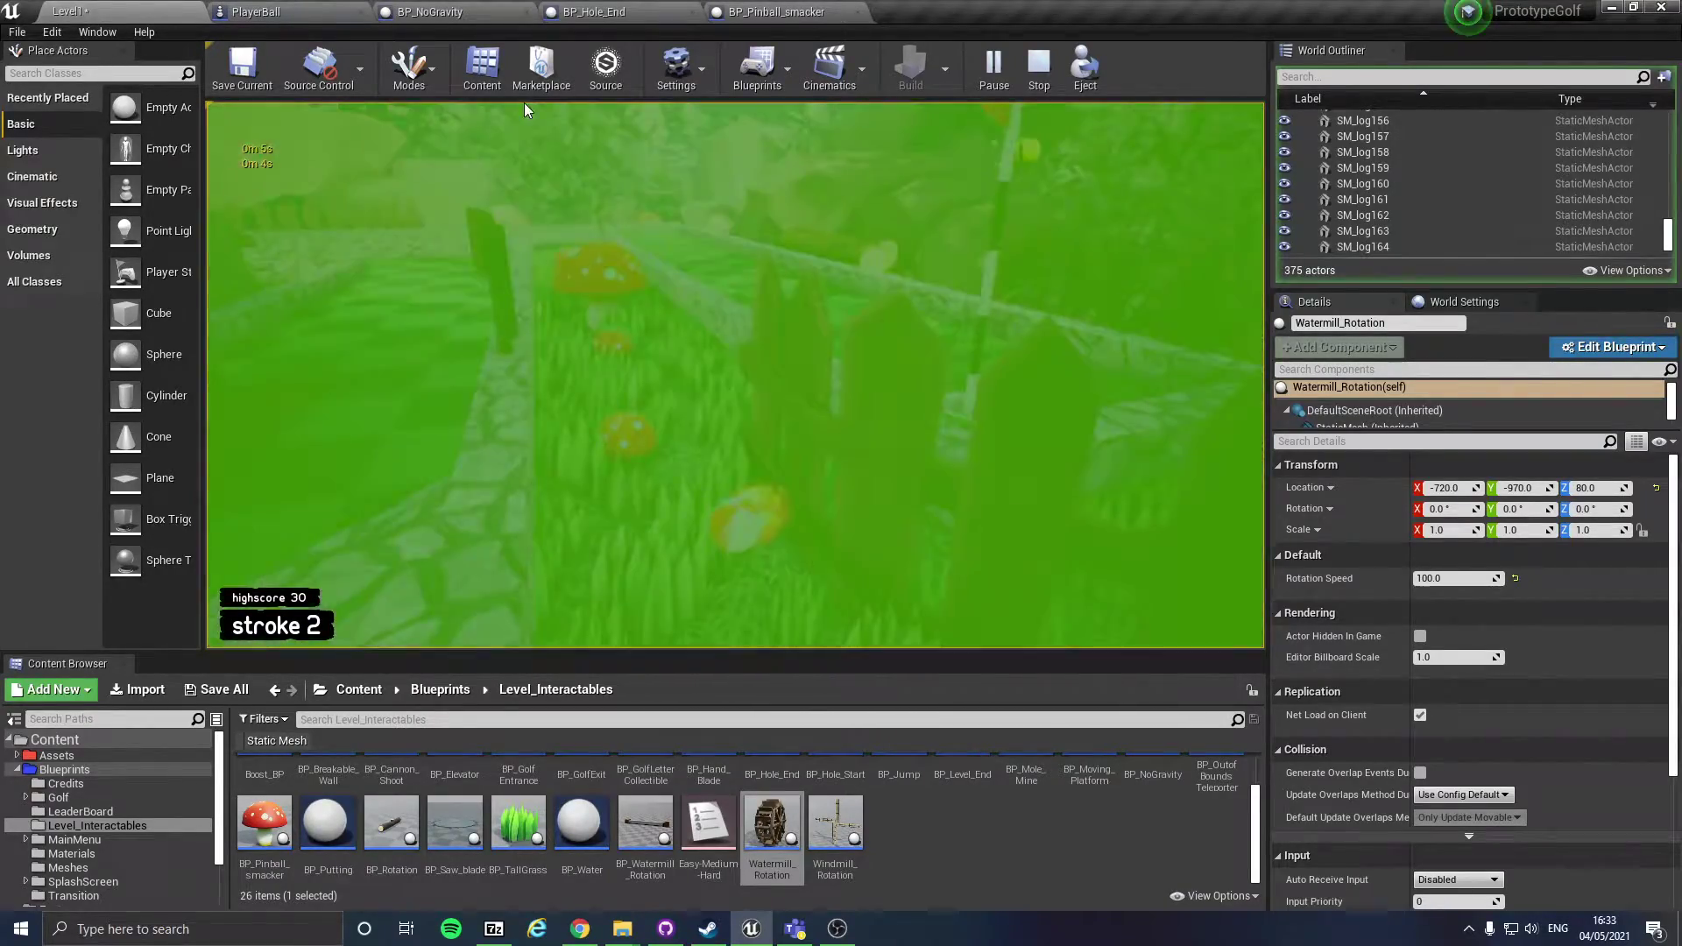
{"action": "key", "text": "Escape"}
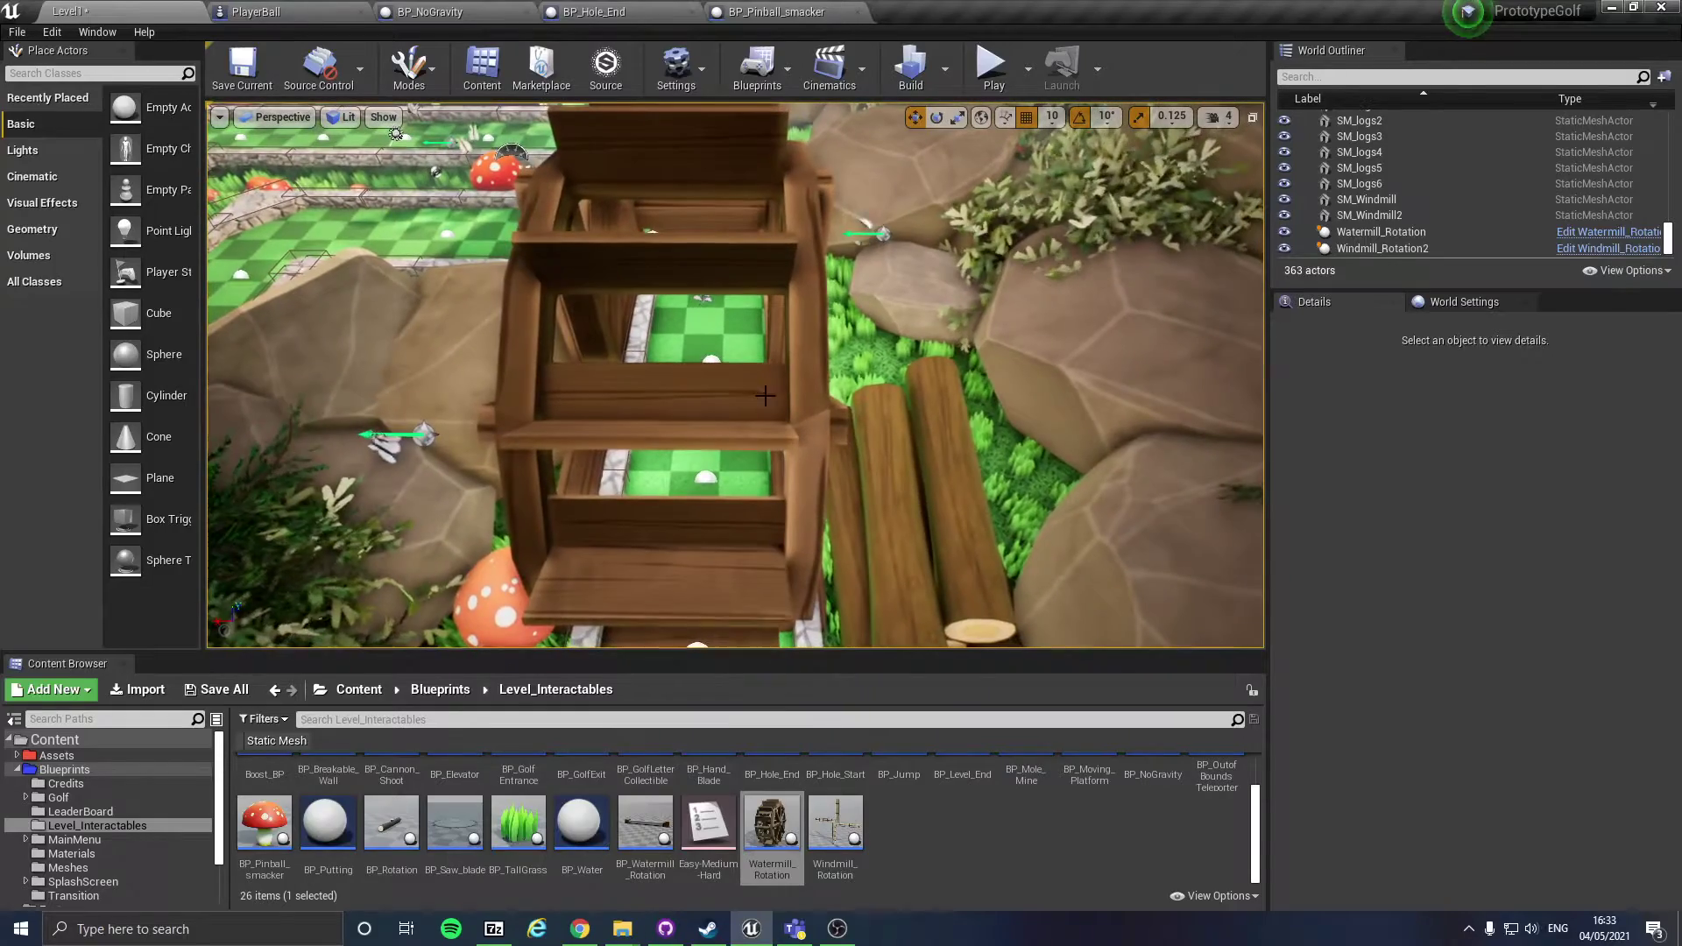
Step: Replace the watermill with BP_Saw_blade, placed at X -1190, Y -1240, Z 100 by the fairway wall
{"action": "left_click", "coordinate": [765, 396]}
{"action": "key", "text": "Delete"}
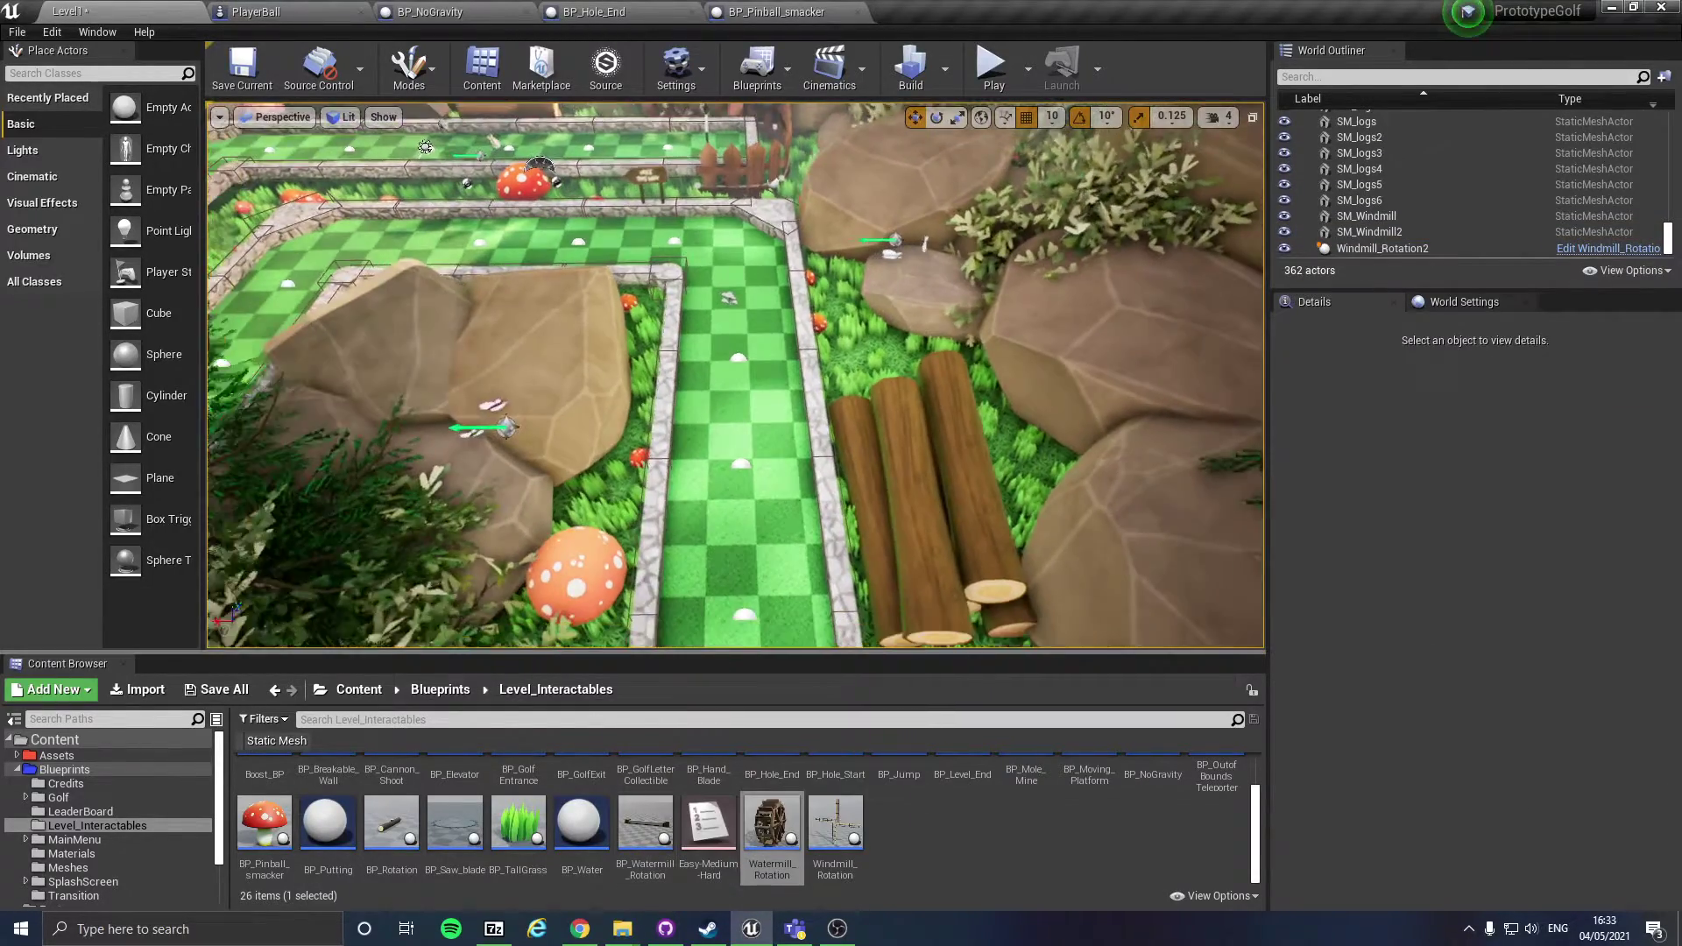
{"action": "left_click_drag", "start_coordinate": [455, 822], "coordinate": [746, 422]}
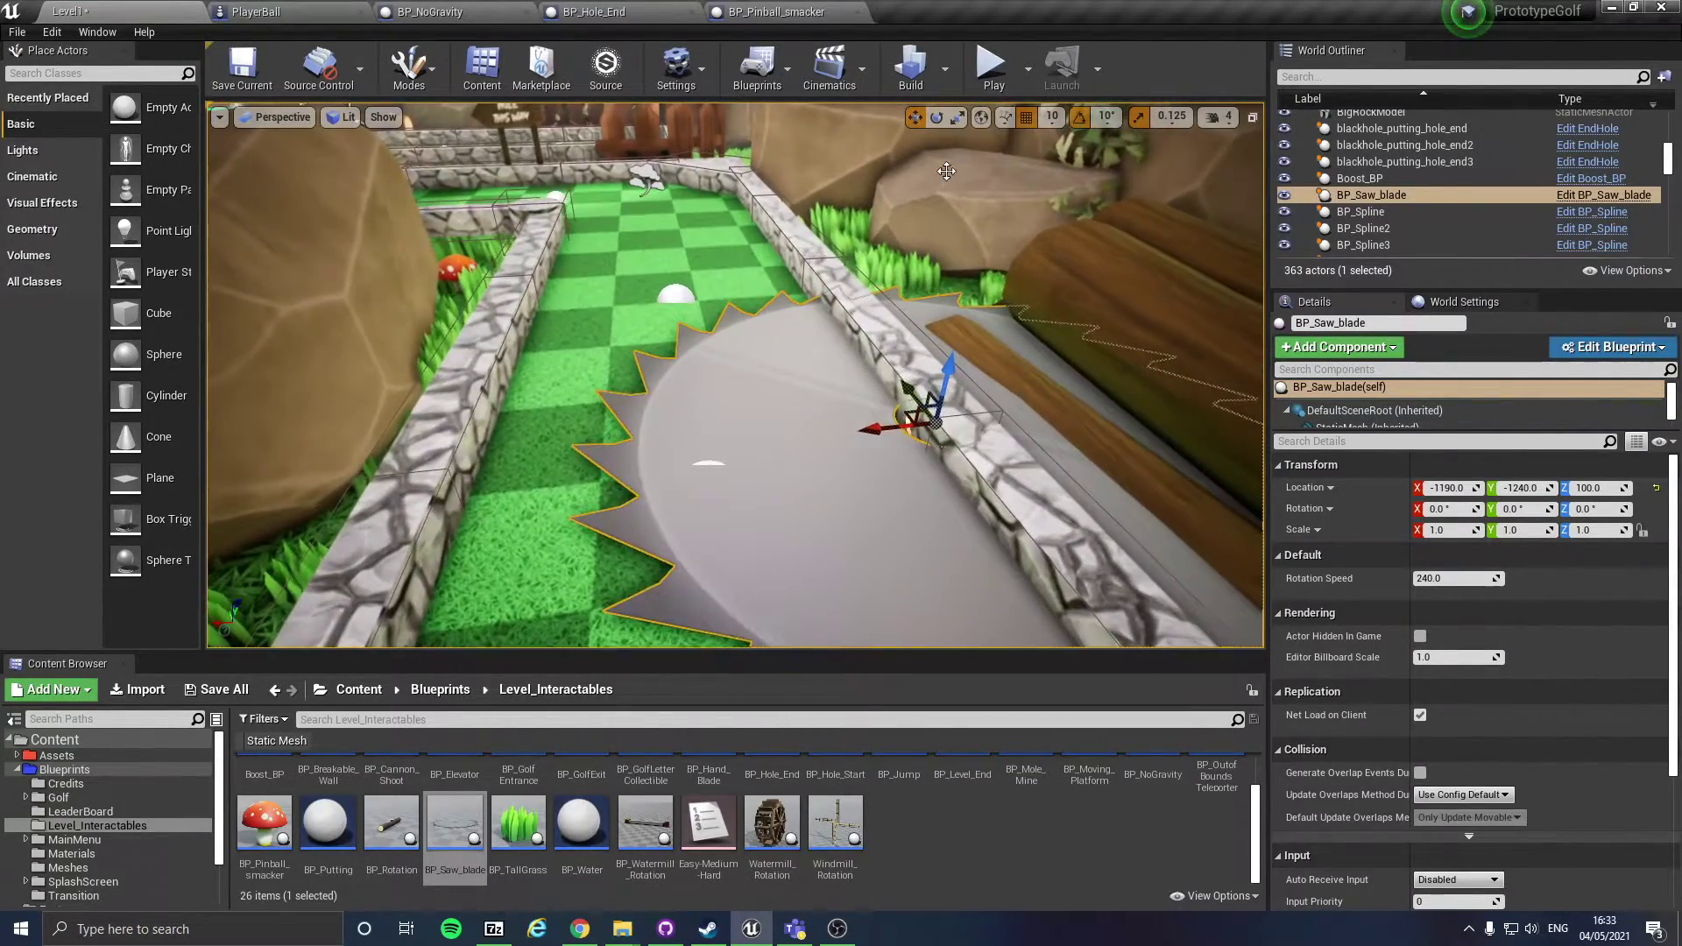
Step: Playtest the hole with the saw blade, and delete the blade from the level
{"action": "key", "text": "alt+p"}
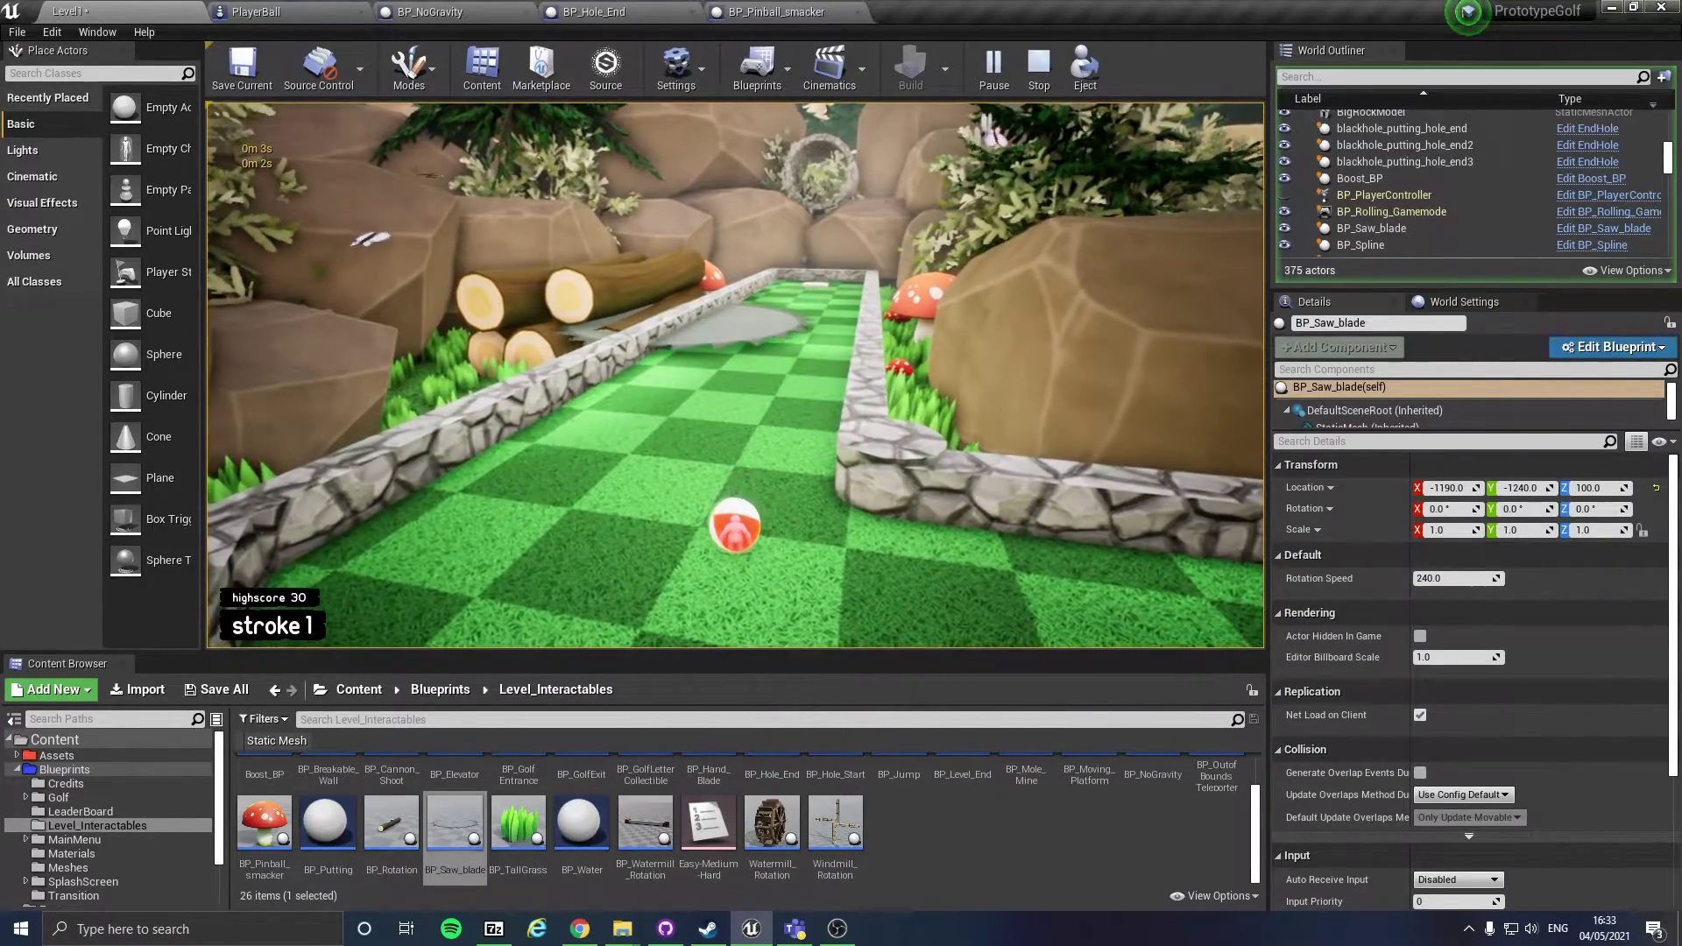
{"action": "key", "text": "Escape"}
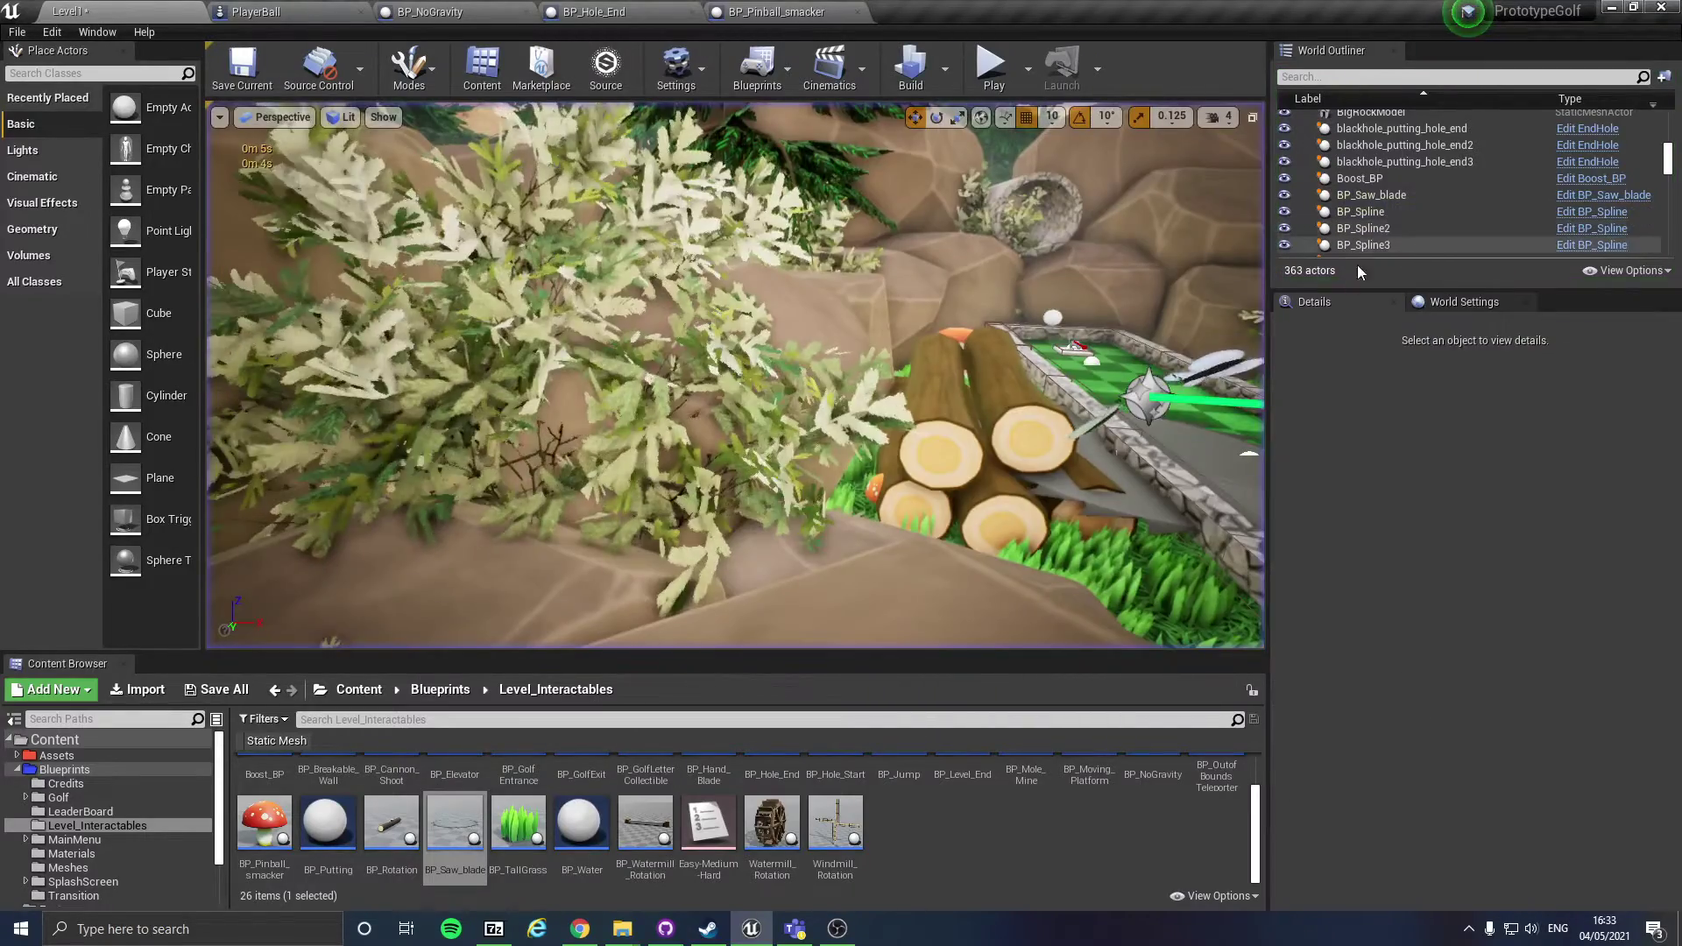
{"action": "left_click", "coordinate": [807, 462]}
{"action": "key", "text": "Delete"}
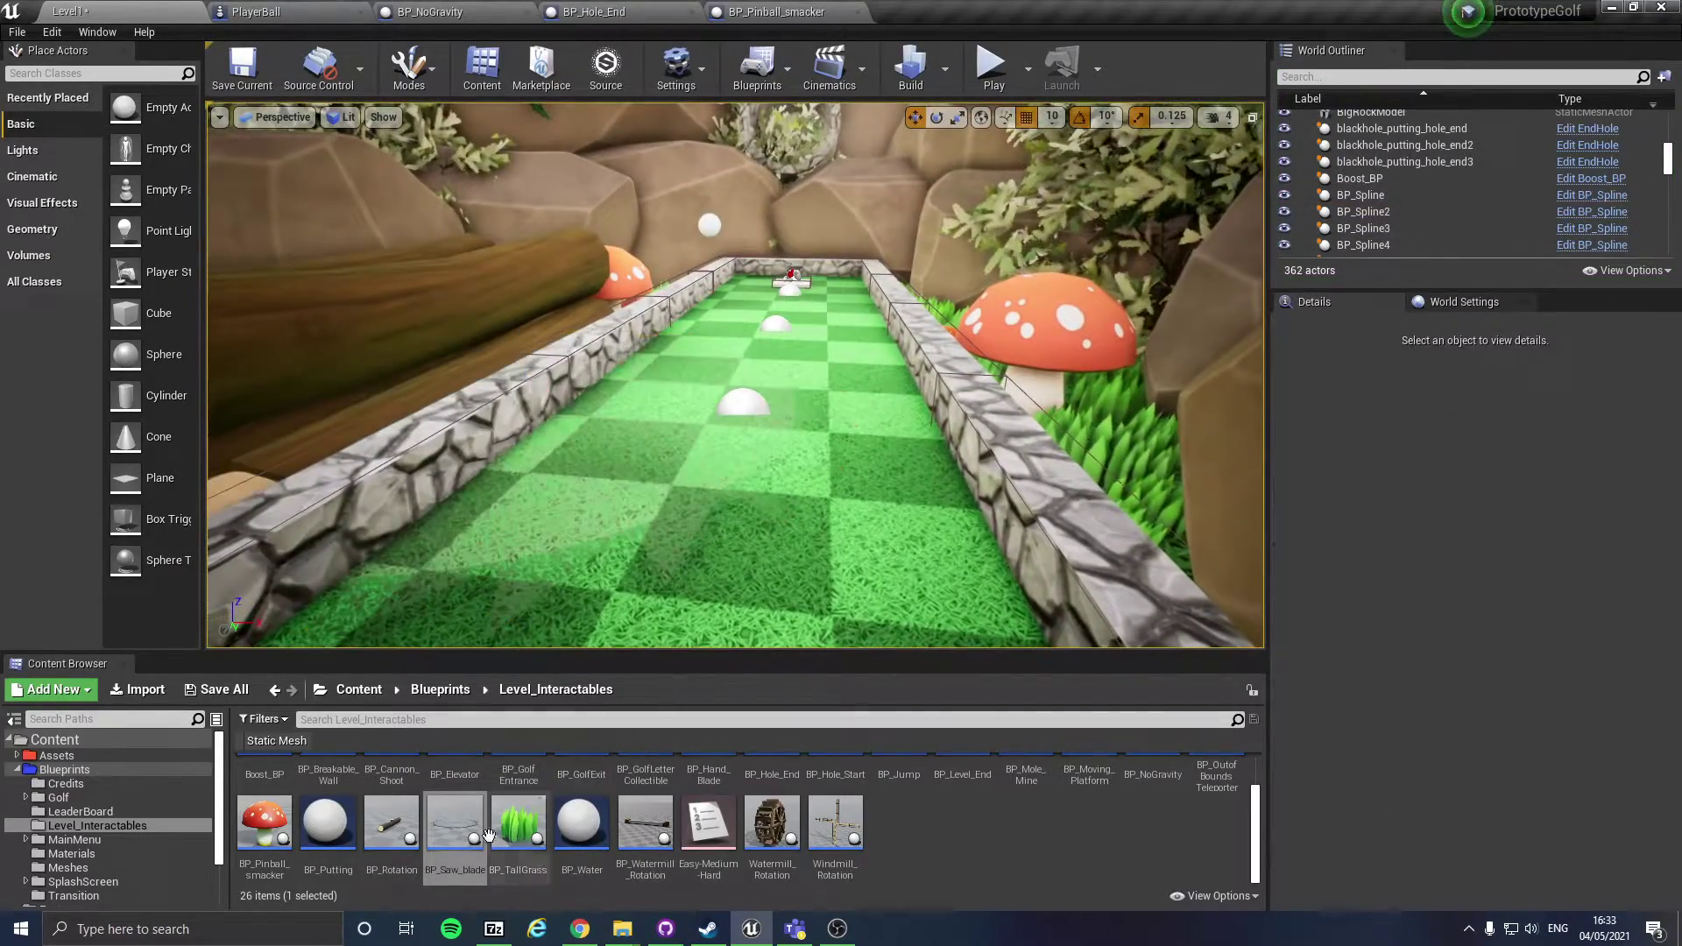
Step: Place BP_Hand_Blade by the log-side wall at X -1120, Y -1350, Z 90, rotated -90° about Z, with Target Location Y 200
{"action": "right_click_drag", "start_coordinate": [786, 419], "coordinate": [833, 359]}
{"action": "scroll", "coordinate": [788, 819], "scroll_direction": "up", "scroll_amount": 2}
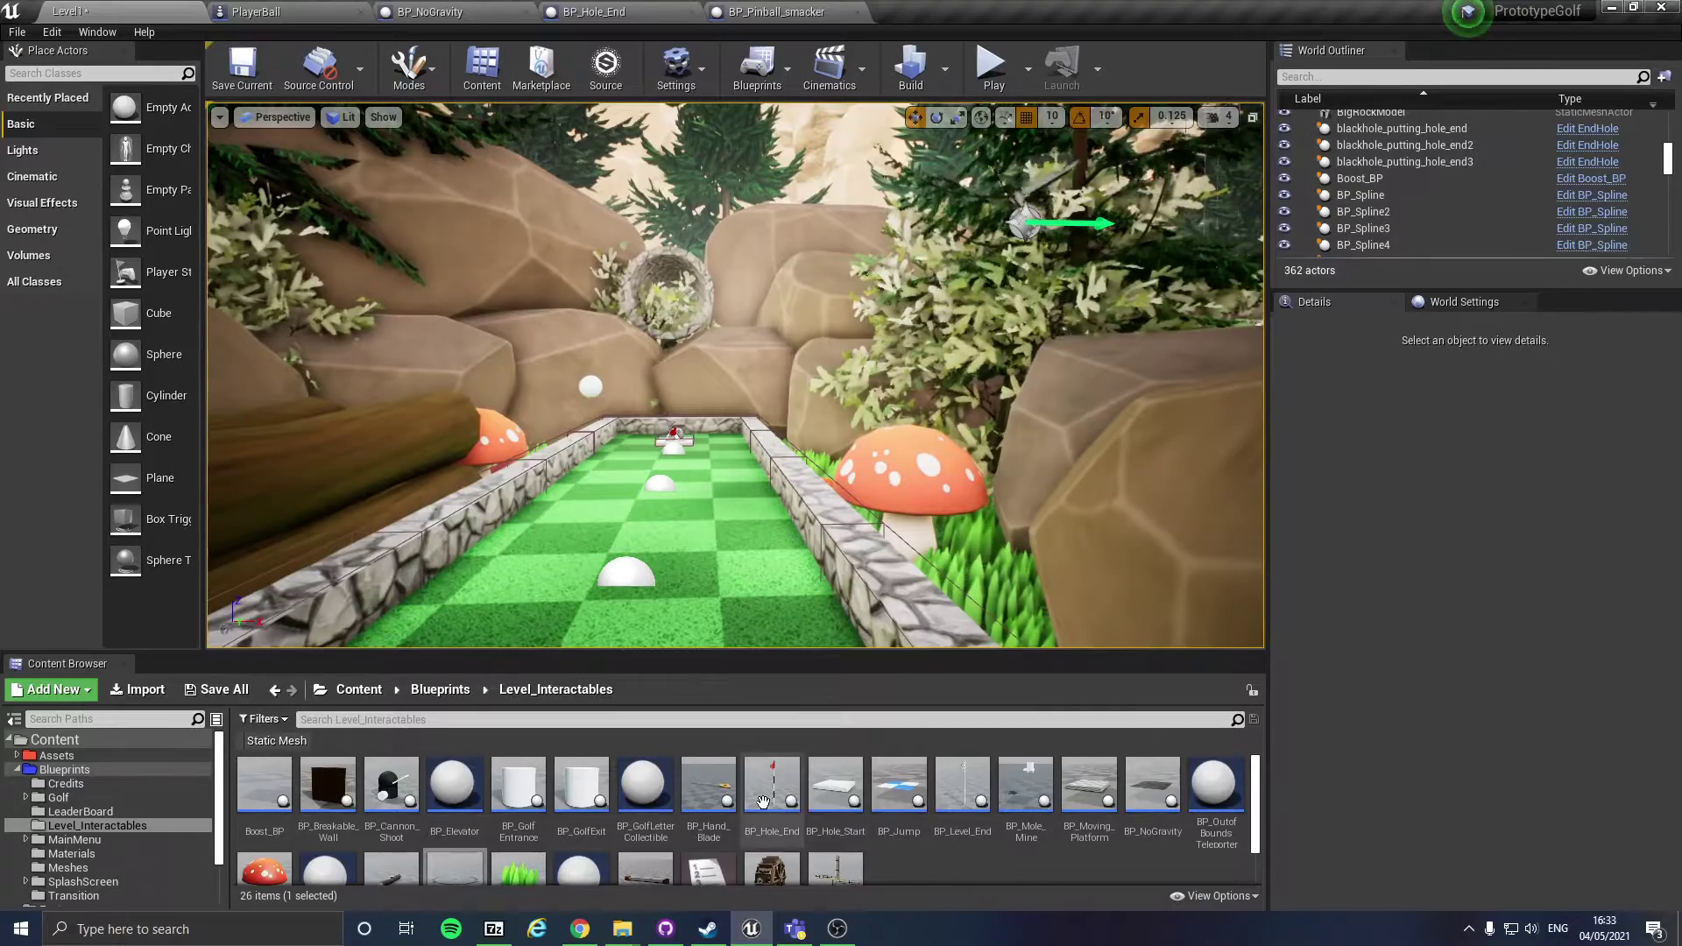
{"action": "left_click_drag", "start_coordinate": [709, 789], "coordinate": [727, 488]}
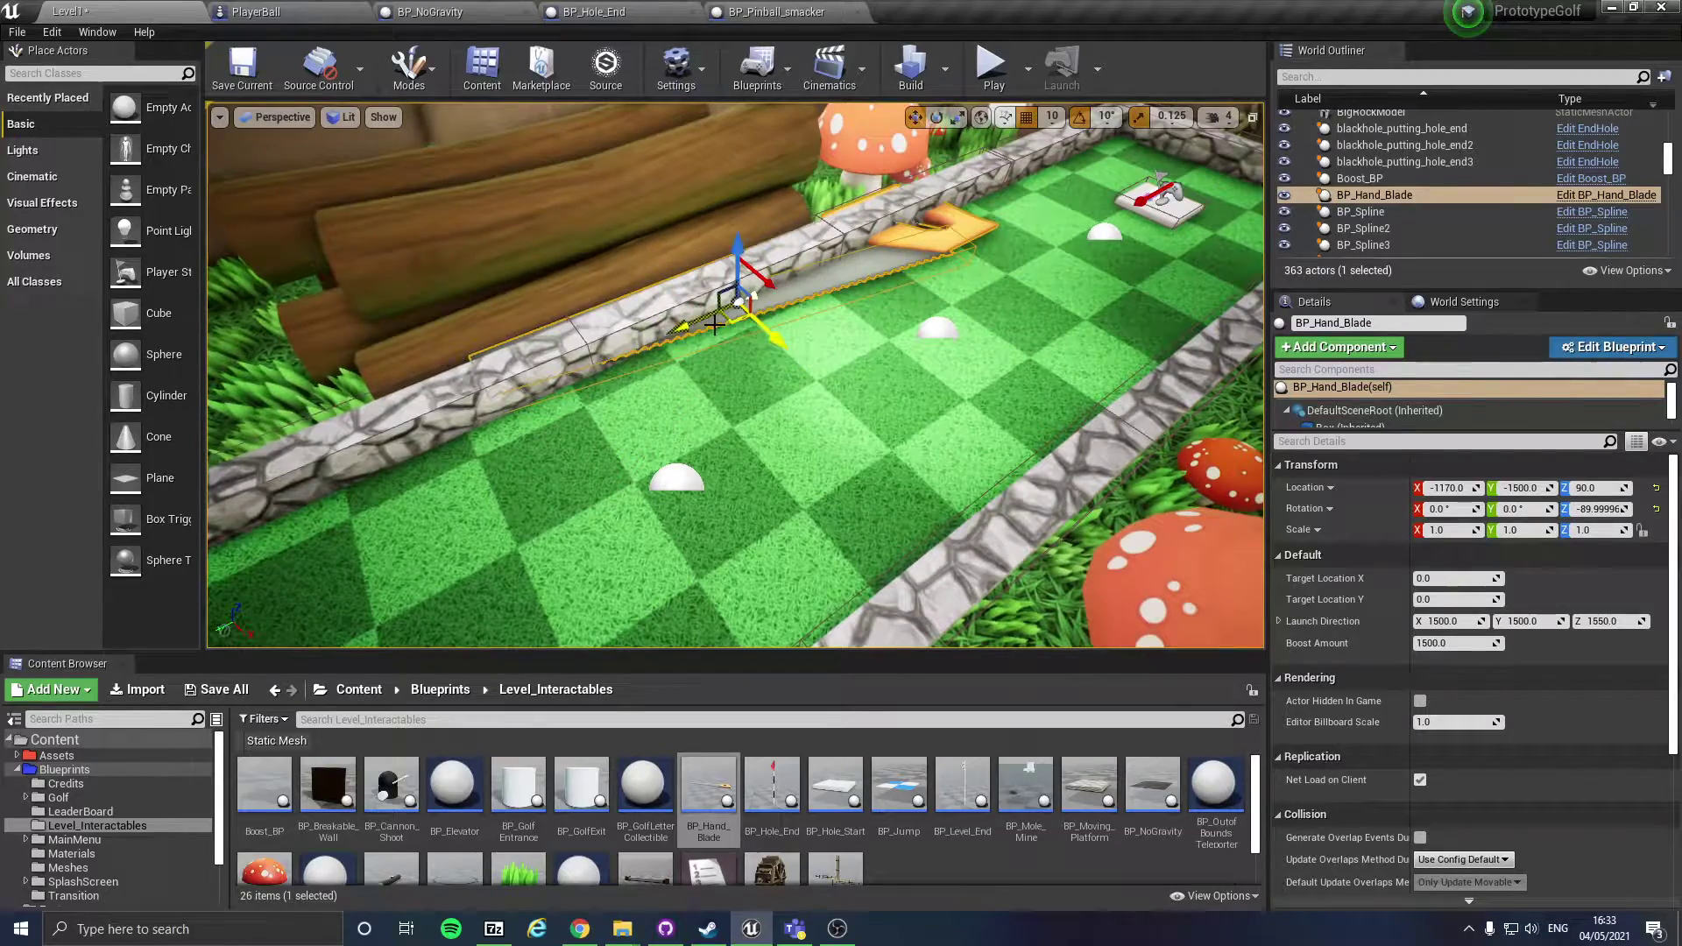
{"action": "left_click_drag", "start_coordinate": [691, 410], "coordinate": [686, 400]}
{"action": "right_click_drag", "start_coordinate": [852, 394], "coordinate": [802, 392]}
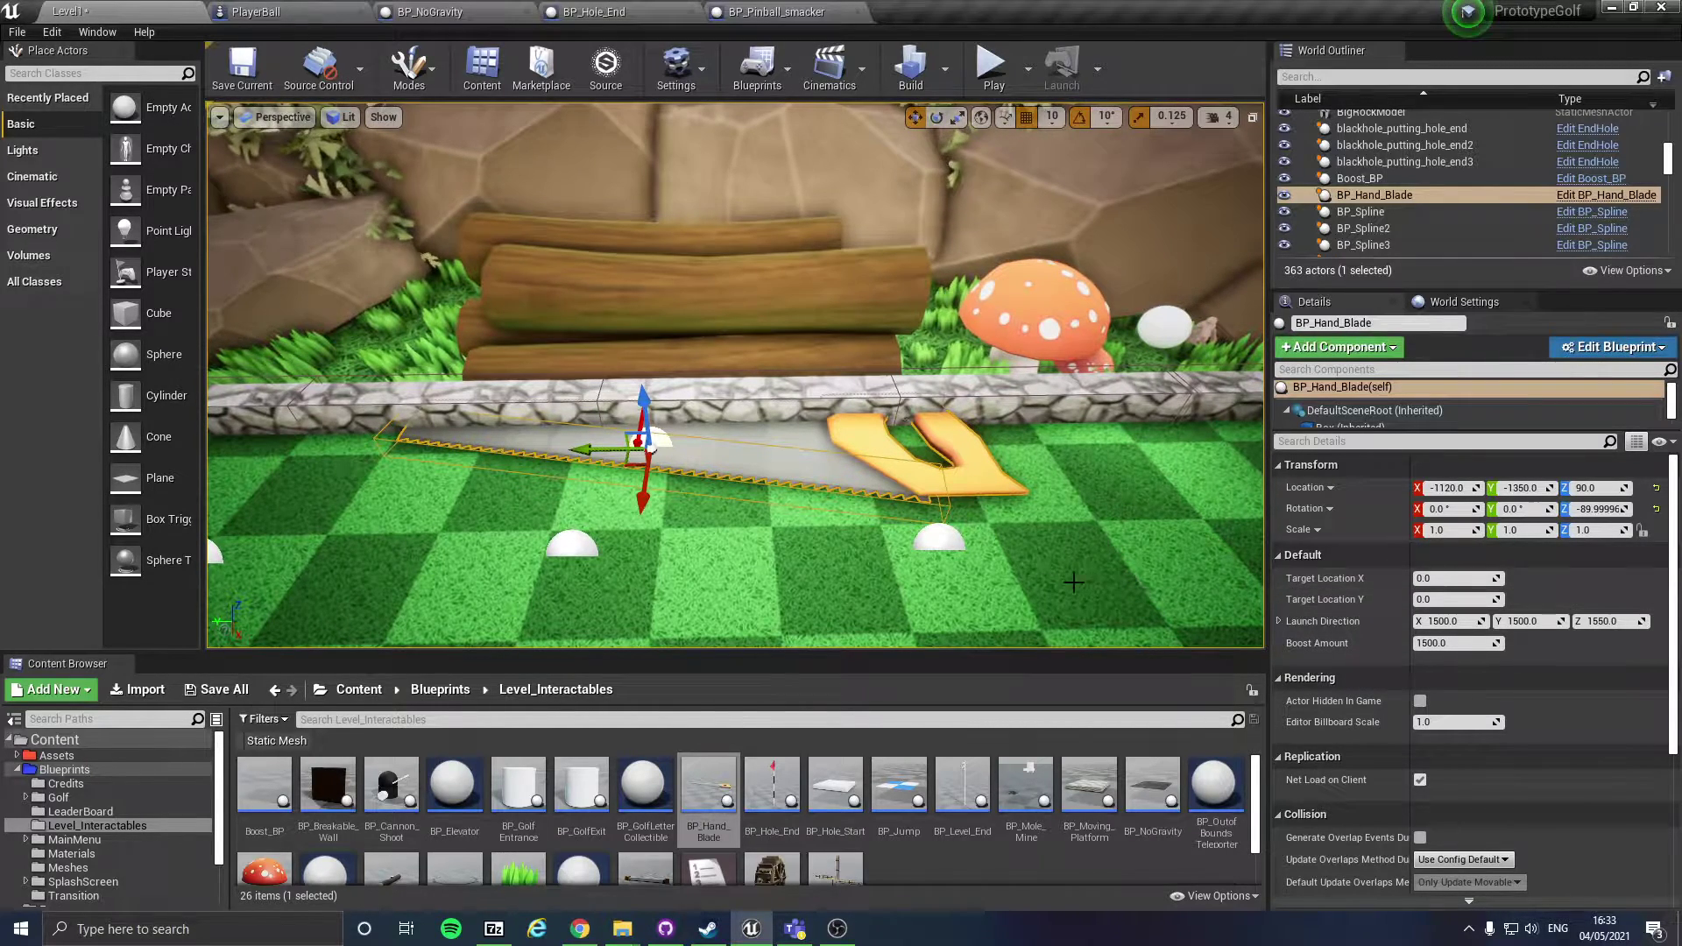
{"action": "left_click", "coordinate": [1430, 600]}
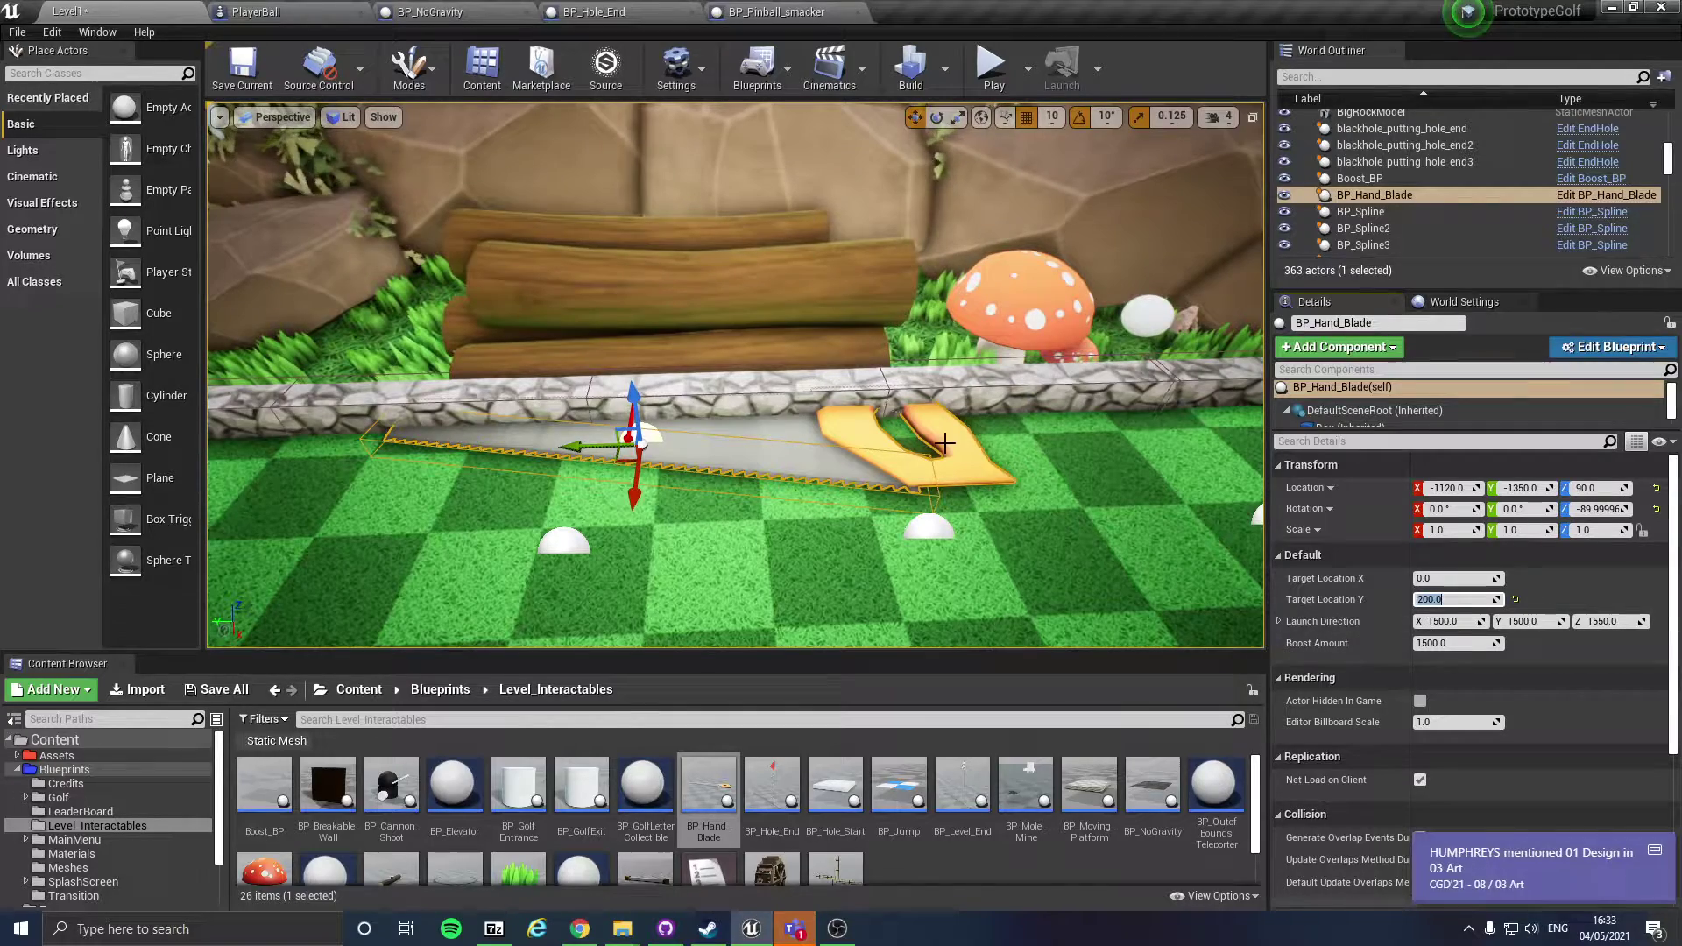
Step: Playtest the hole from the fairway with the hand blade sliding along the log-side wall
{"action": "key", "text": "d"}
{"action": "right_click_drag", "start_coordinate": [753, 254], "coordinate": [570, 258]}
{"action": "left_click", "coordinate": [992, 66]}
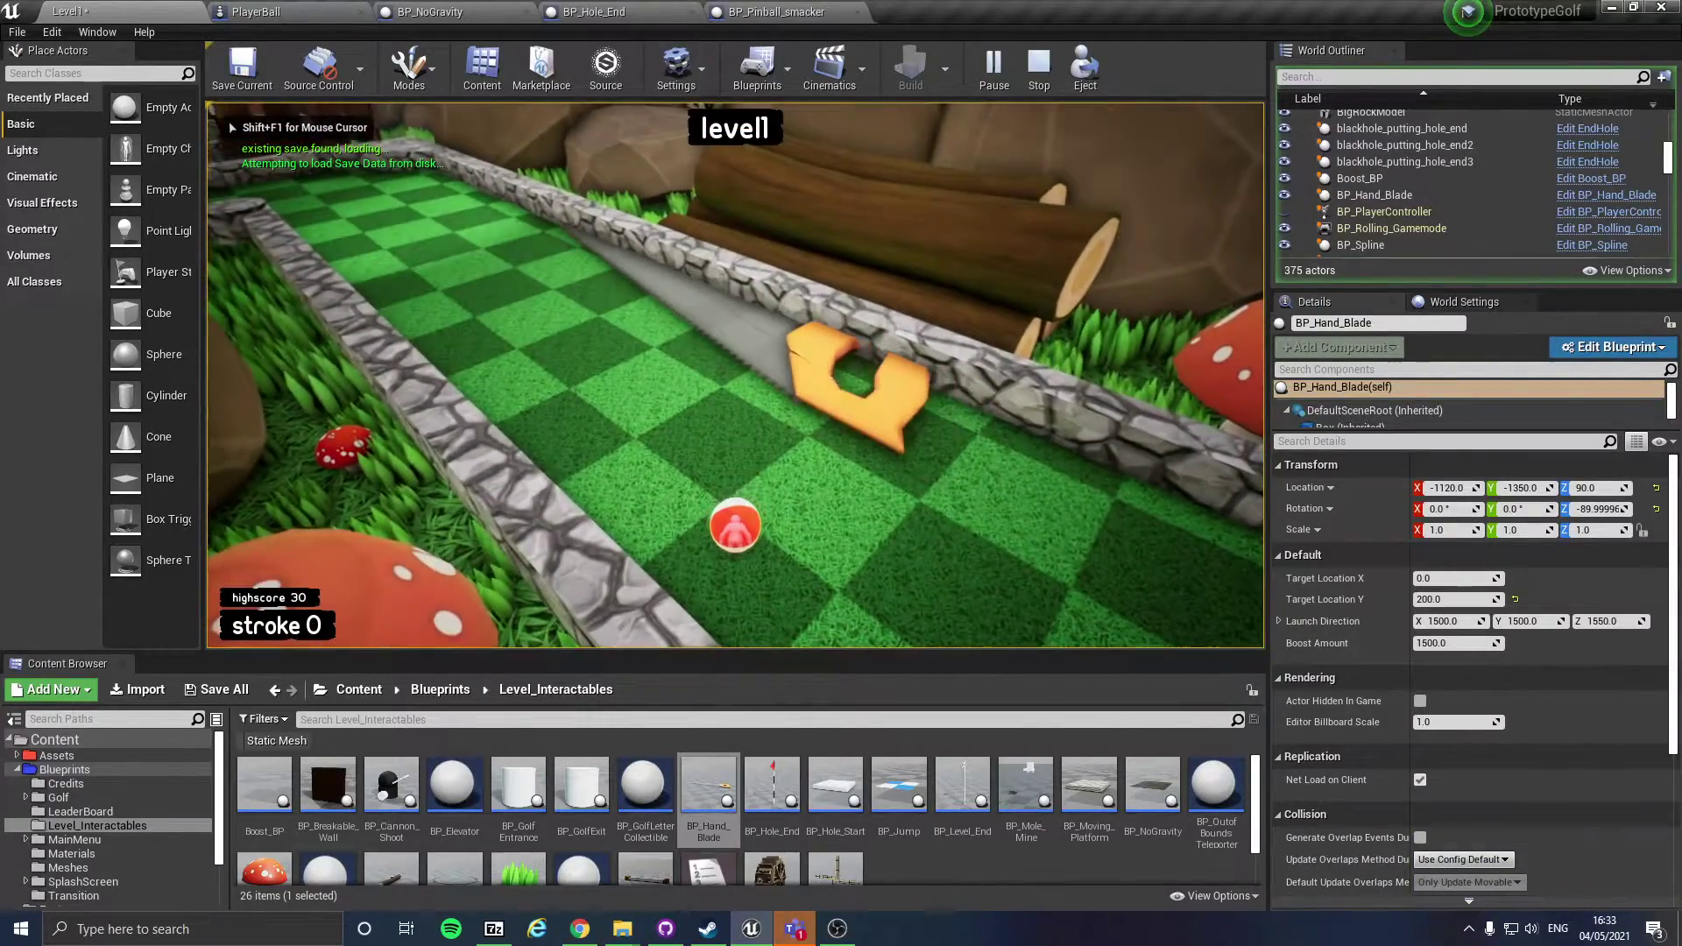
{"action": "left_click", "coordinate": [1046, 427]}
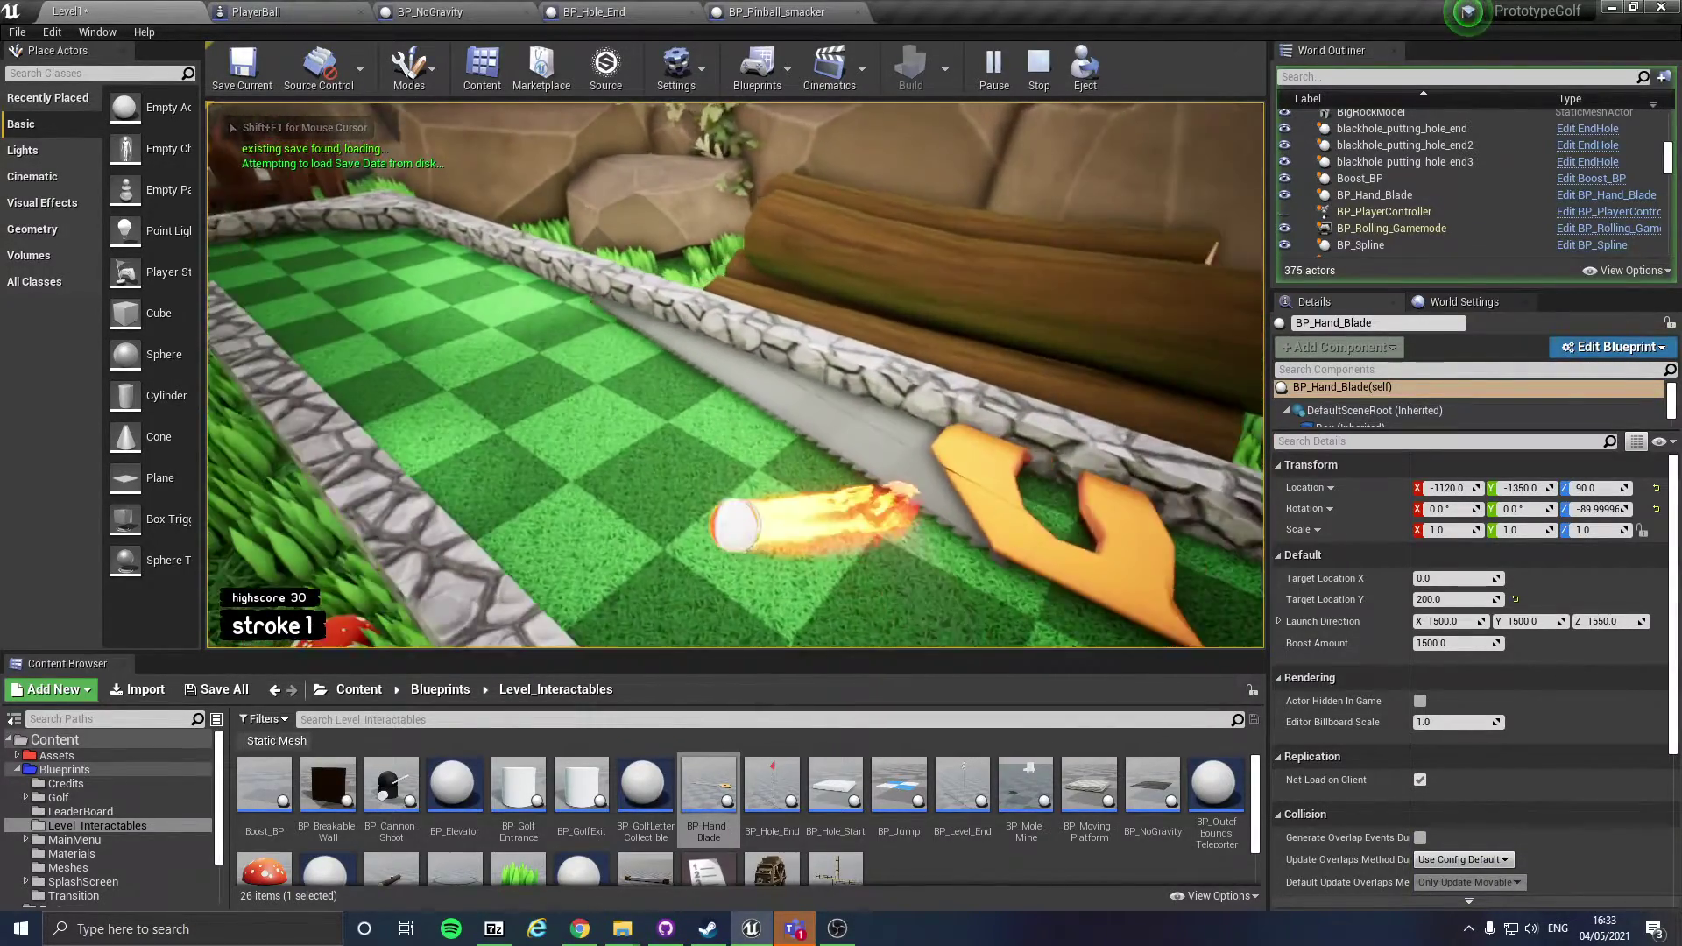
{"action": "key", "text": "Escape"}
Step: Set the hand blade's Boost Amount to 150000 and run a playtest of the level
{"action": "left_click", "coordinate": [860, 353]}
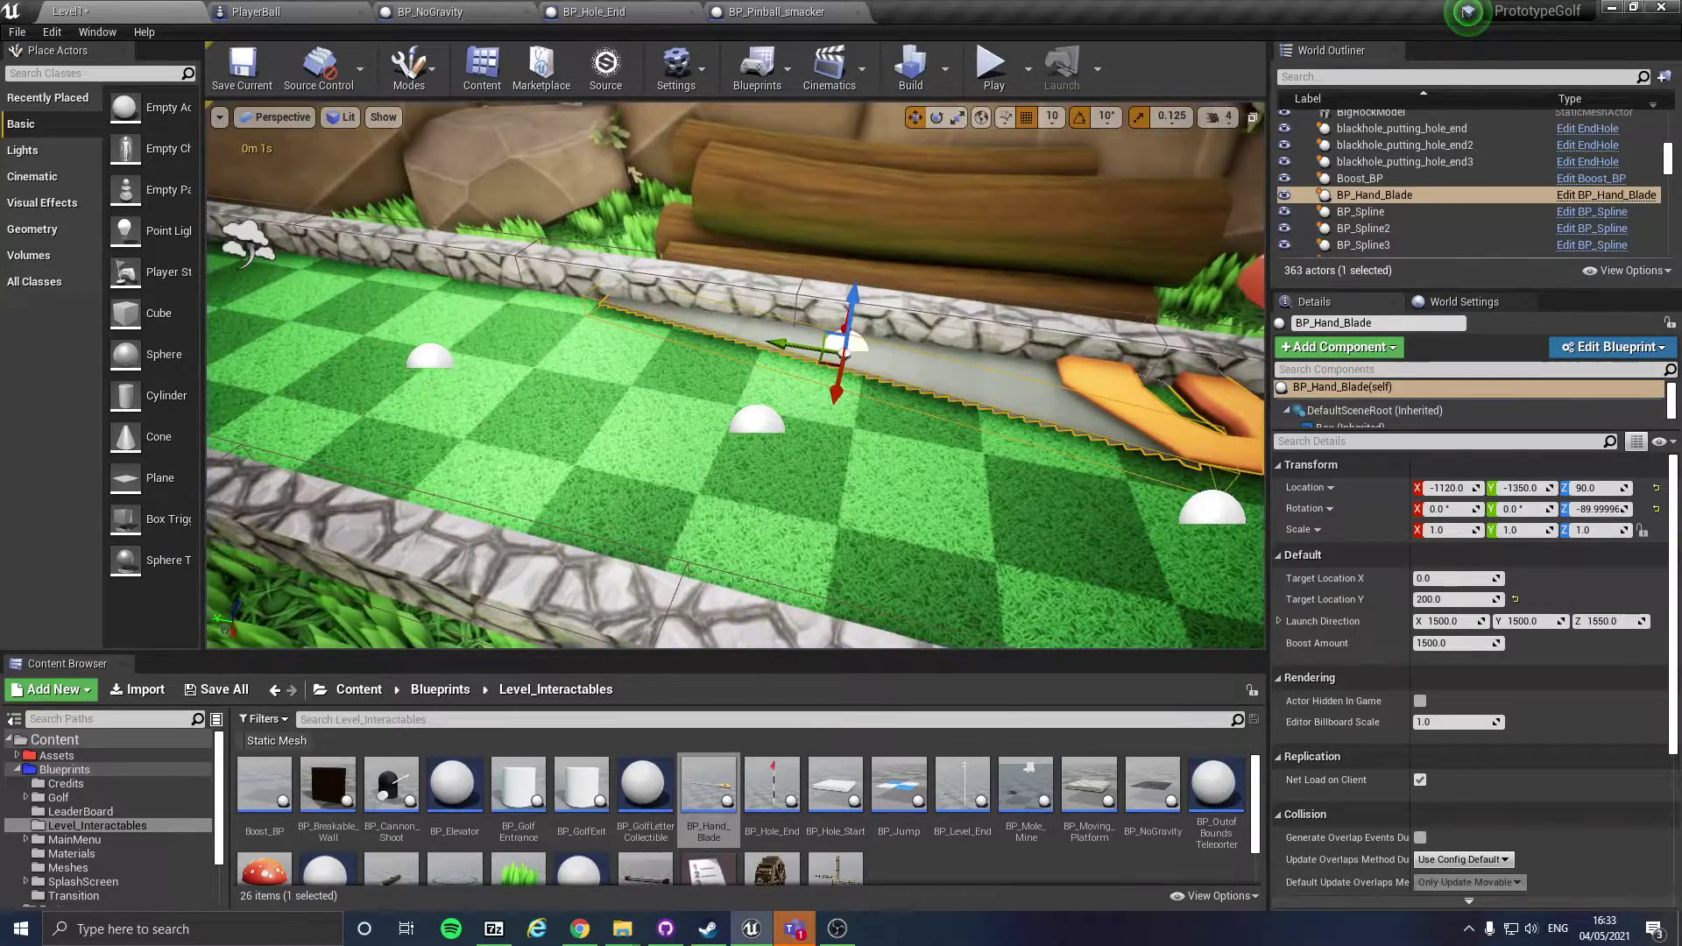
{"action": "key", "text": "f"}
{"action": "left_click", "coordinate": [1455, 644]}
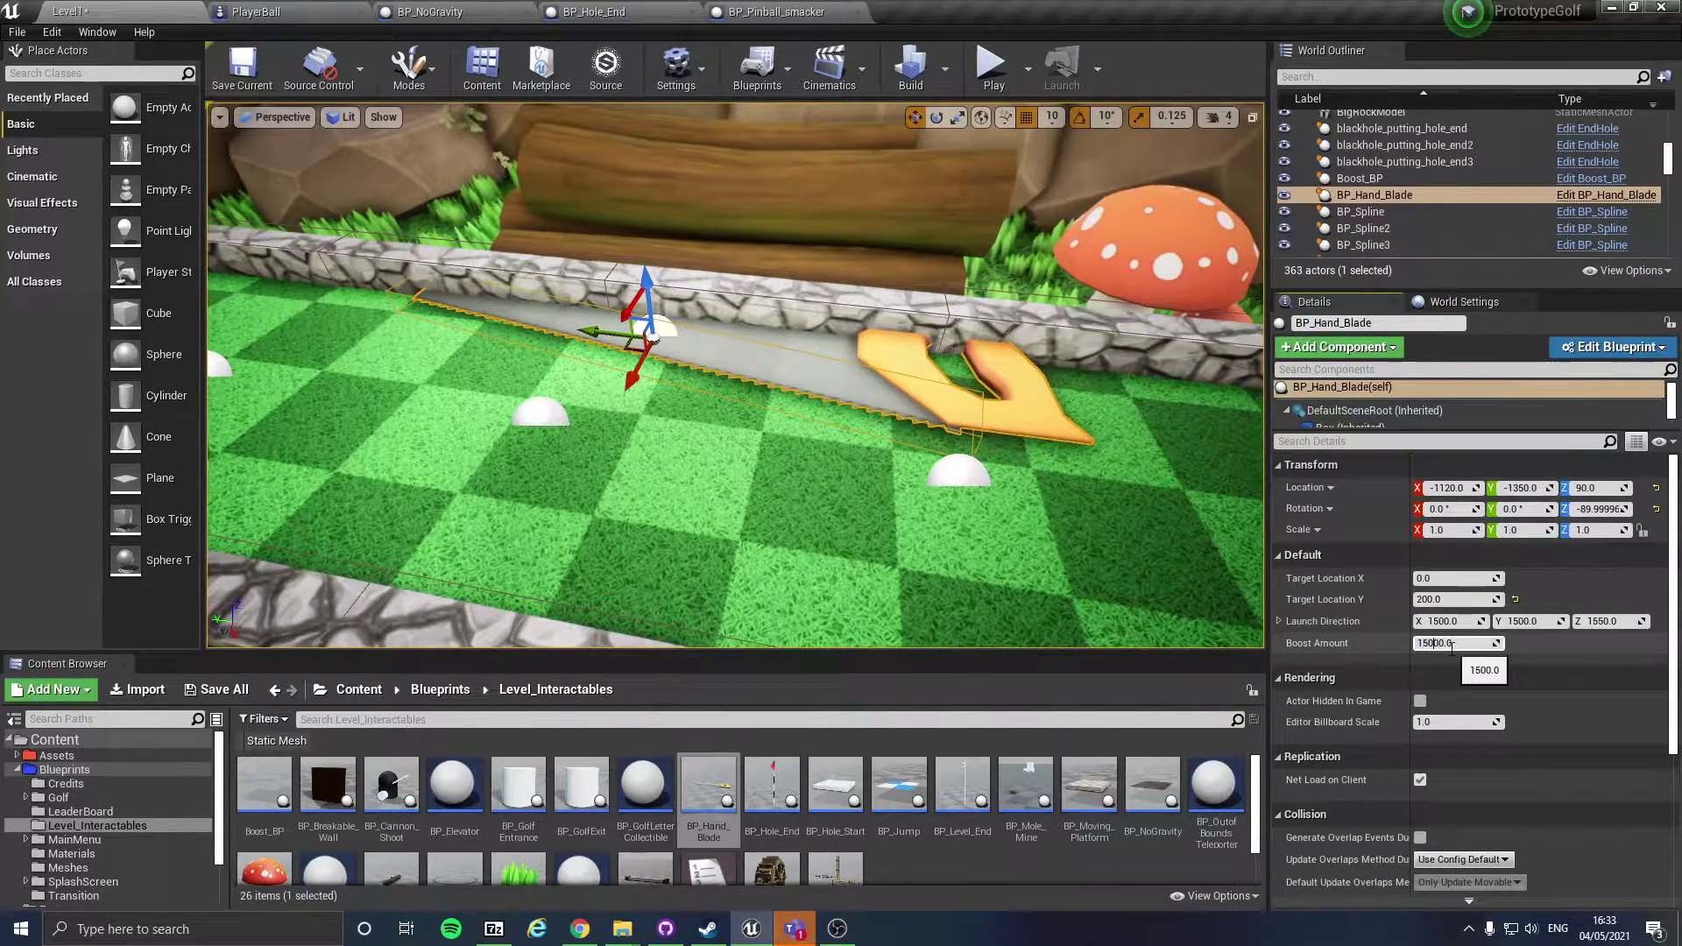
{"action": "key", "text": "Return"}
{"action": "left_click", "coordinate": [991, 65]}
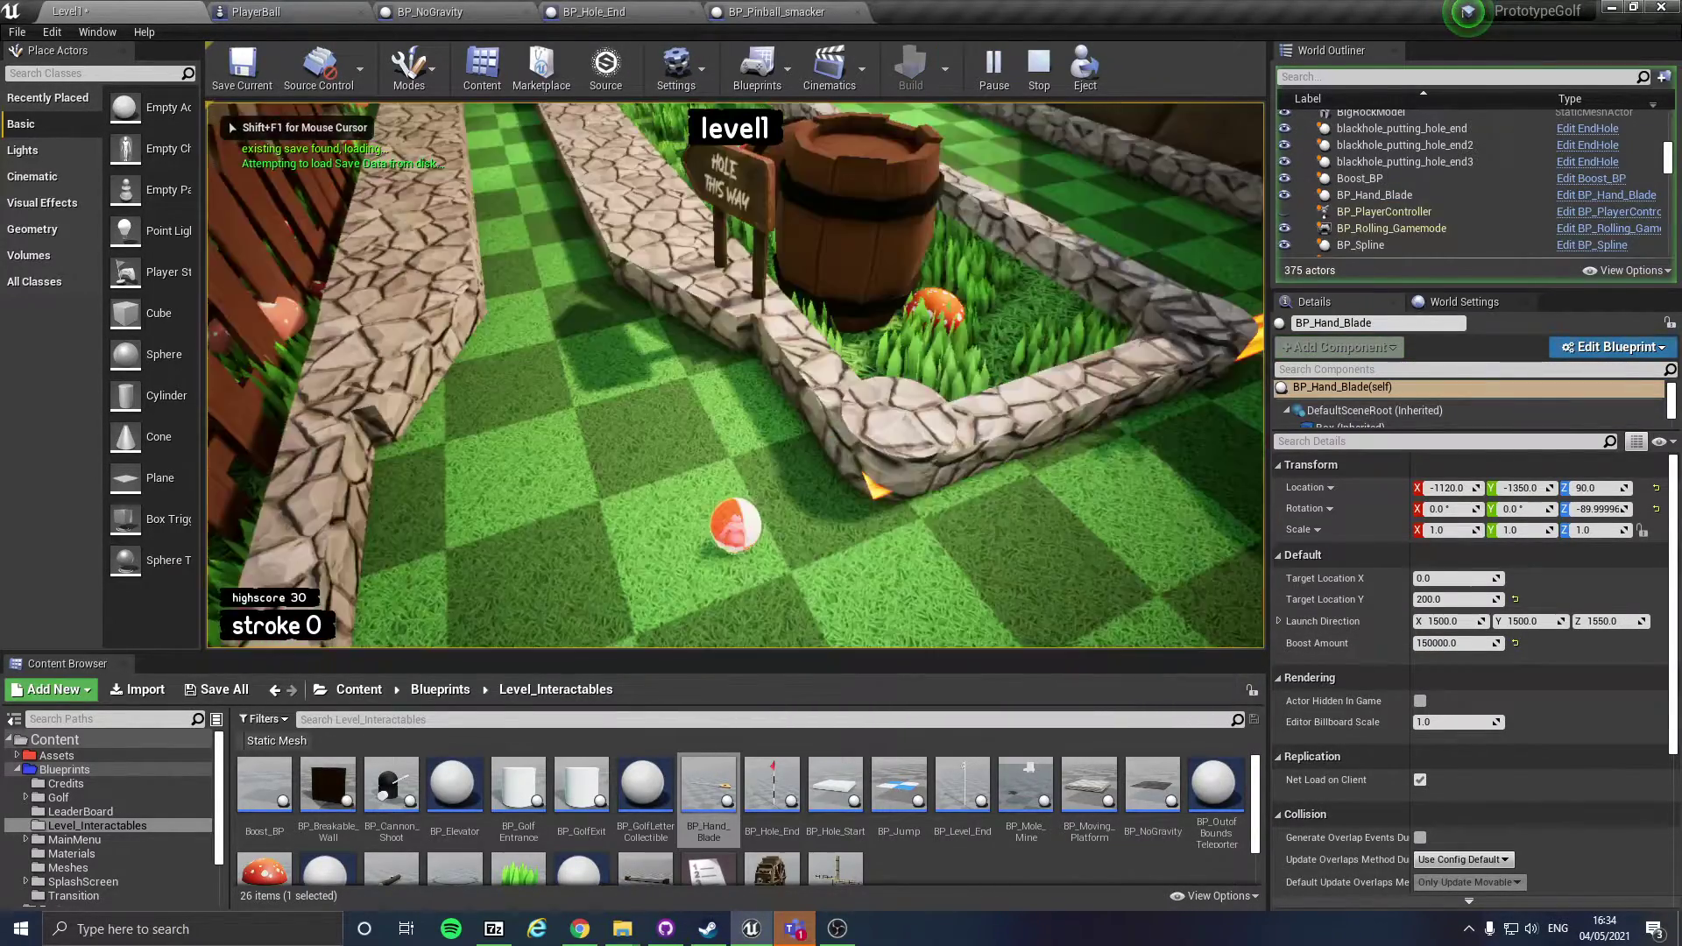
{"action": "key", "text": "Escape"}
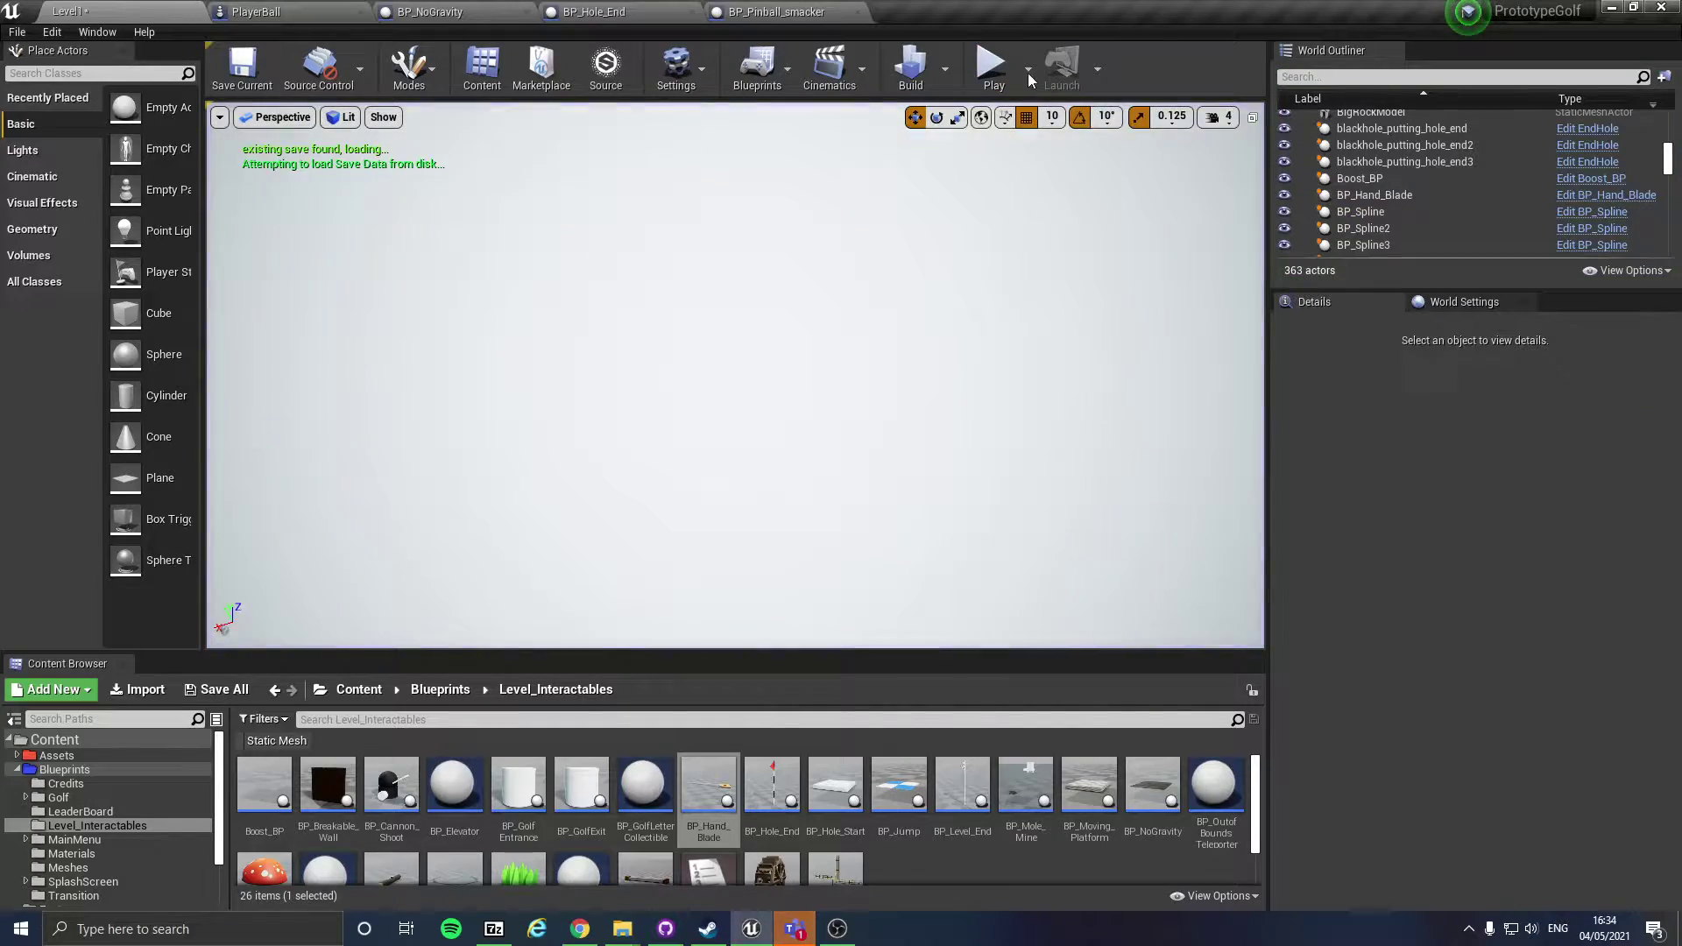
Step: Set the play mode to spawn the player at Default Player Start and playtest the boosted hand blade
{"action": "left_click", "coordinate": [1028, 70]}
{"action": "left_click", "coordinate": [1100, 303]}
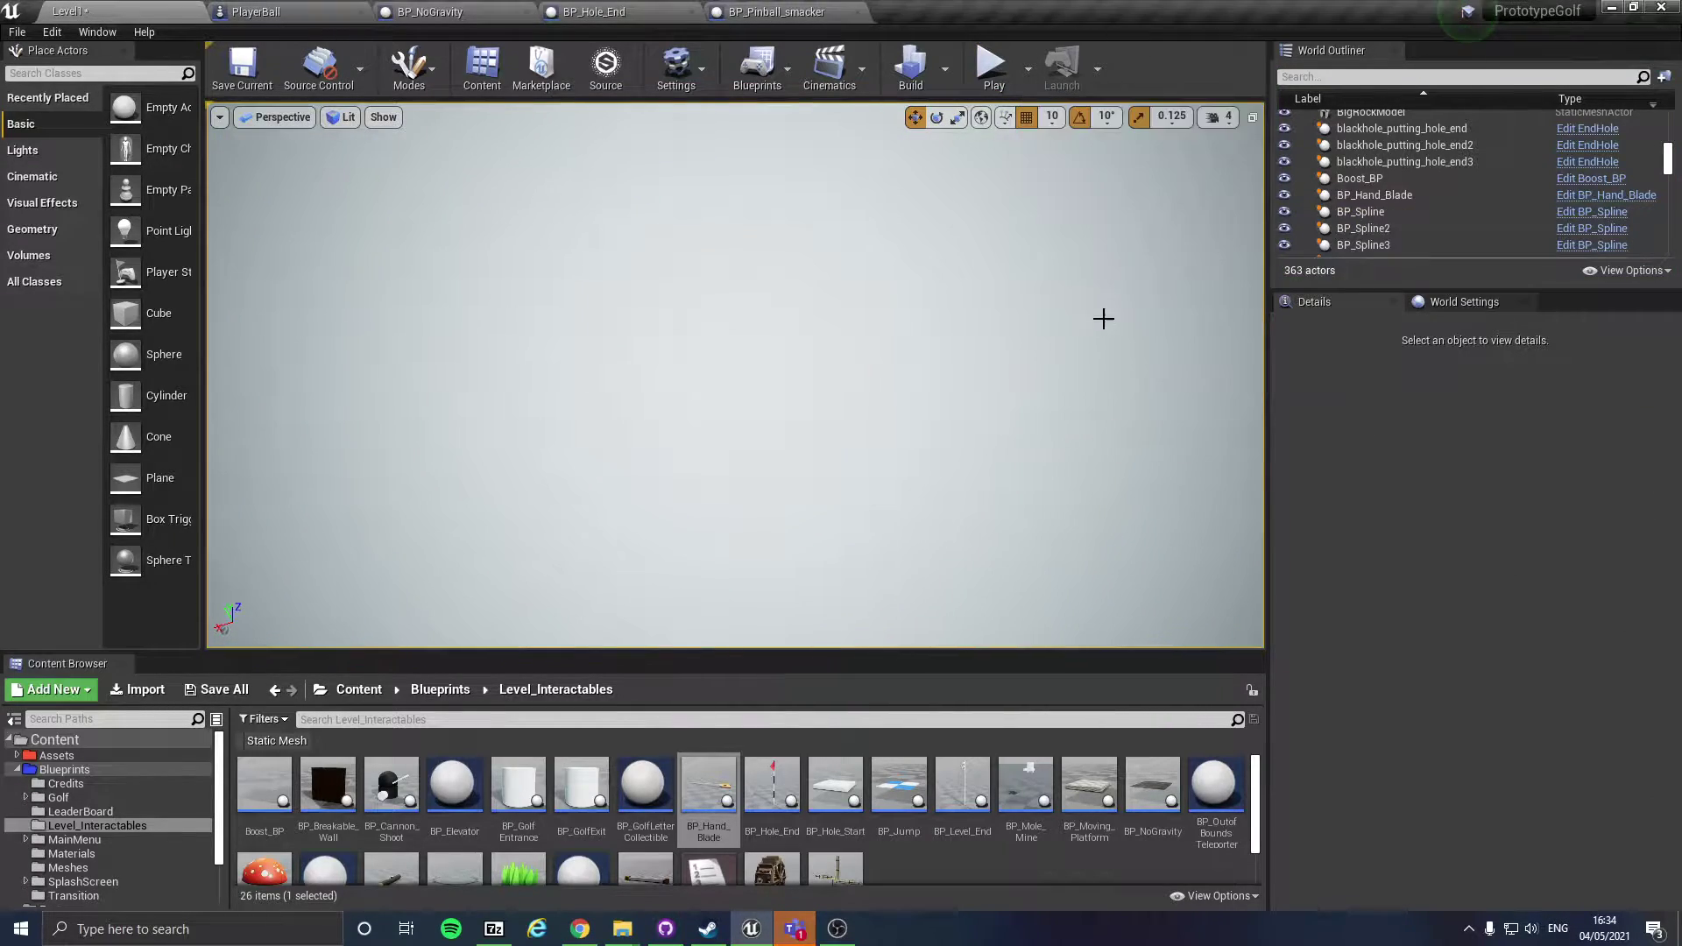
{"action": "left_click", "coordinate": [991, 65]}
{"action": "left_click", "coordinate": [736, 375]}
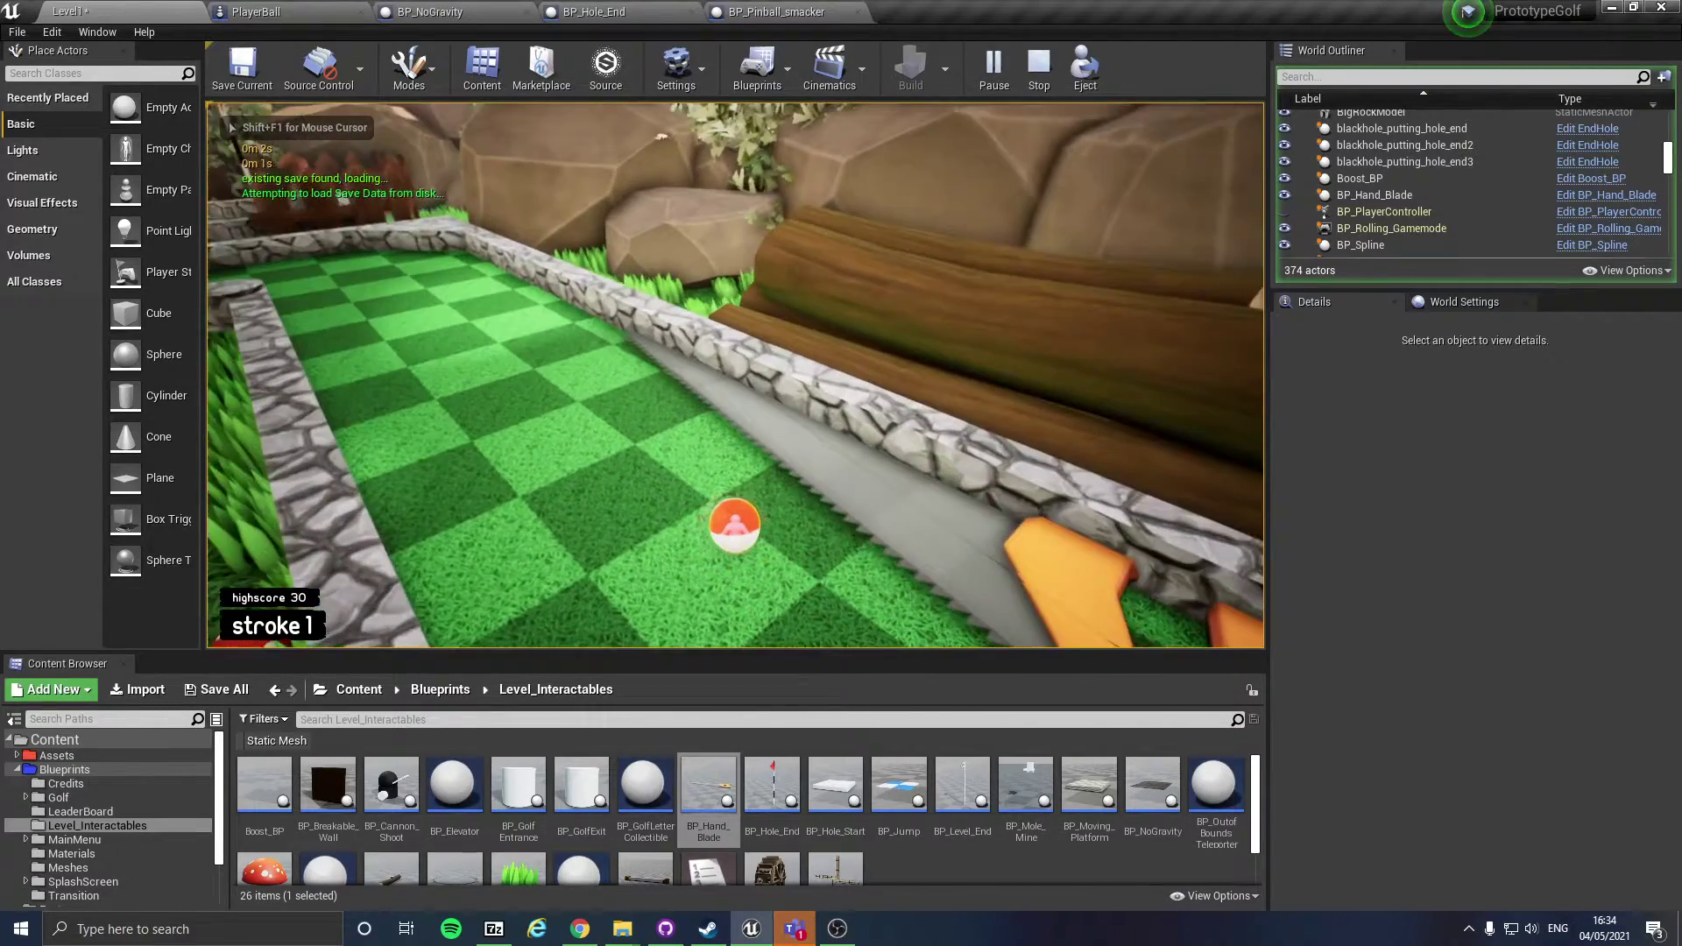
{"action": "left_click", "coordinate": [736, 375]}
{"action": "key", "text": "Escape"}
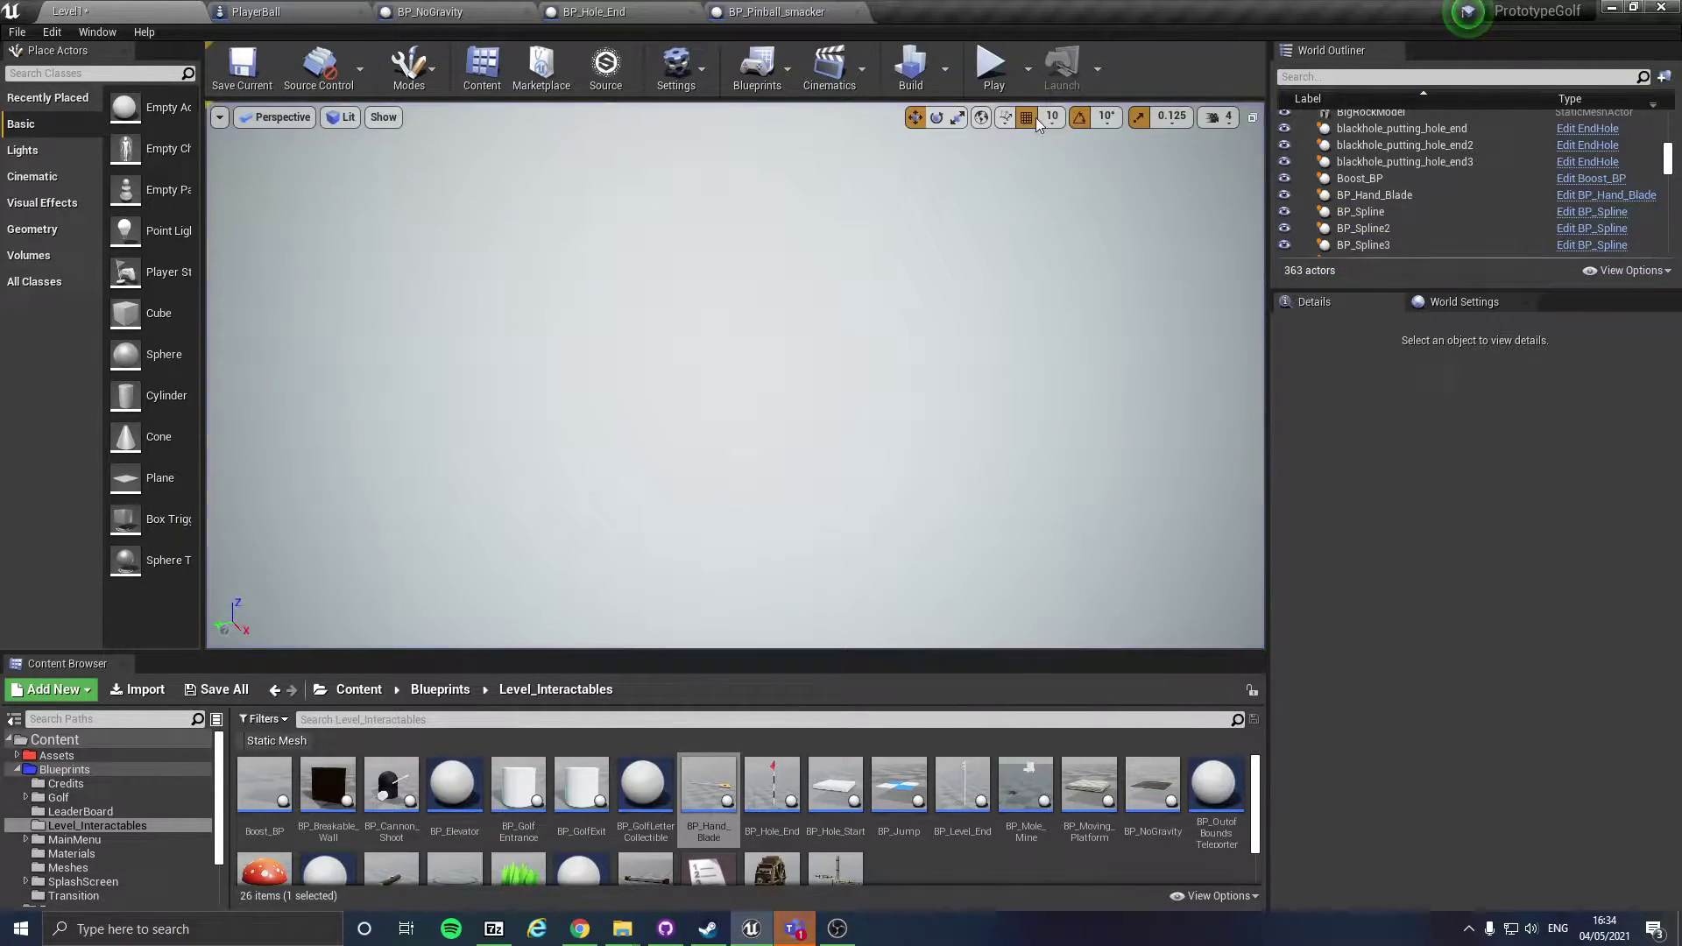
{"action": "left_click", "coordinate": [1027, 68]}
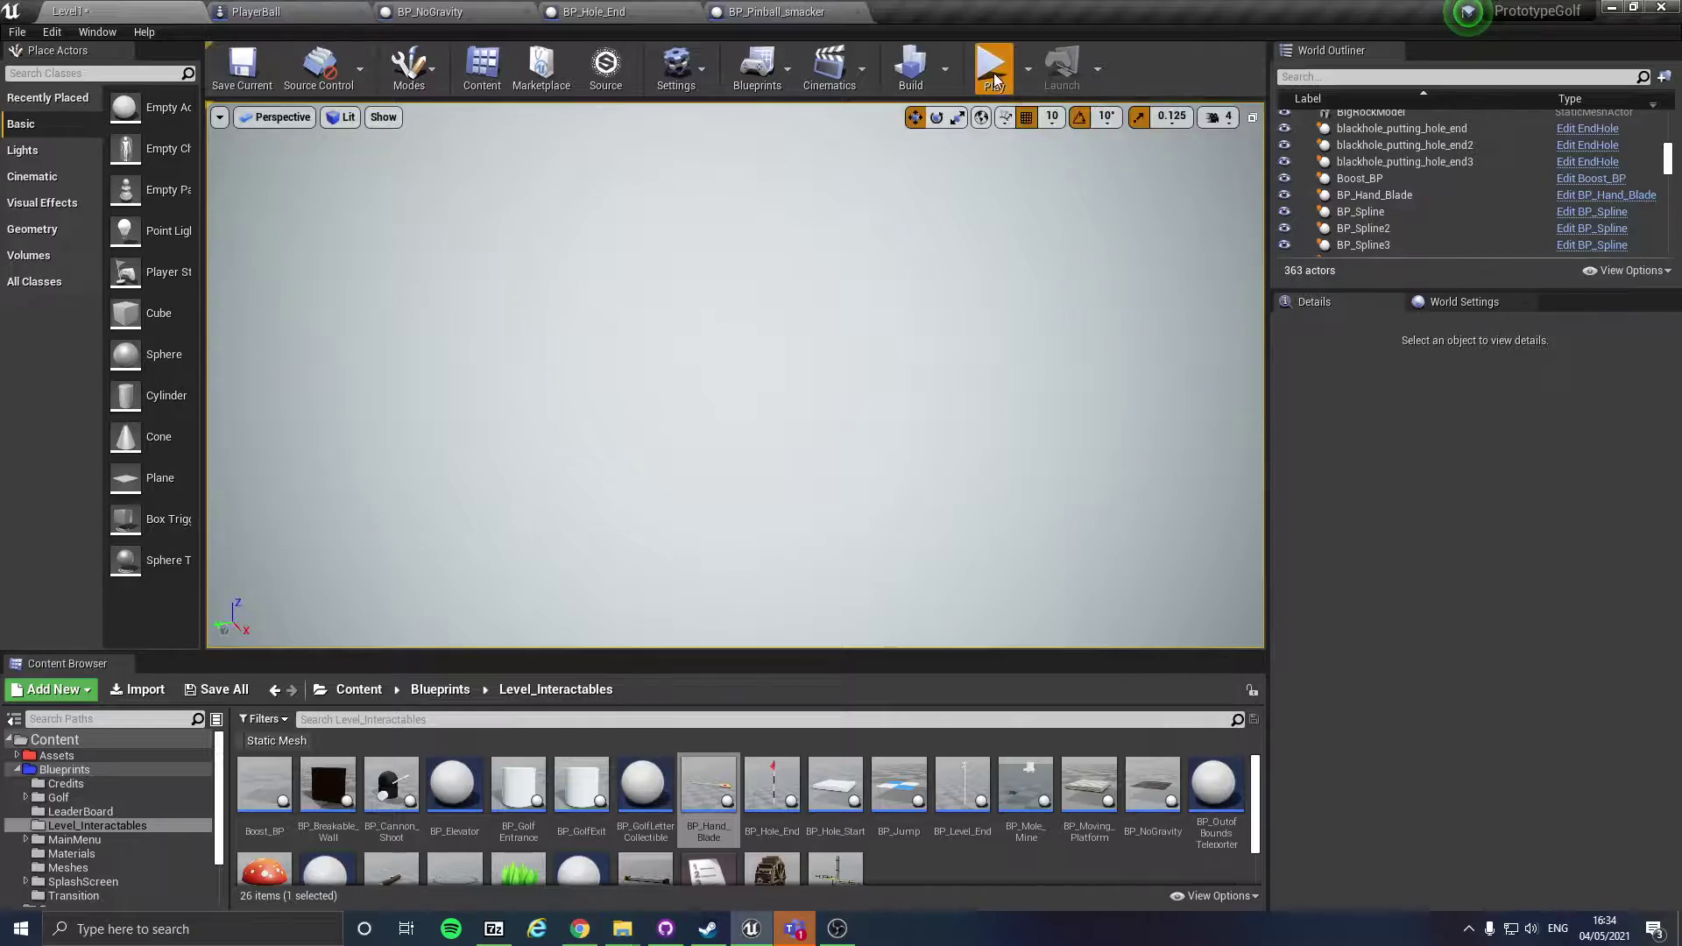
{"action": "left_click", "coordinate": [992, 67]}
Step: Switch the player spawn back to Current Camera Location and delete the hand blade from the fairway
{"action": "left_click", "coordinate": [1028, 79]}
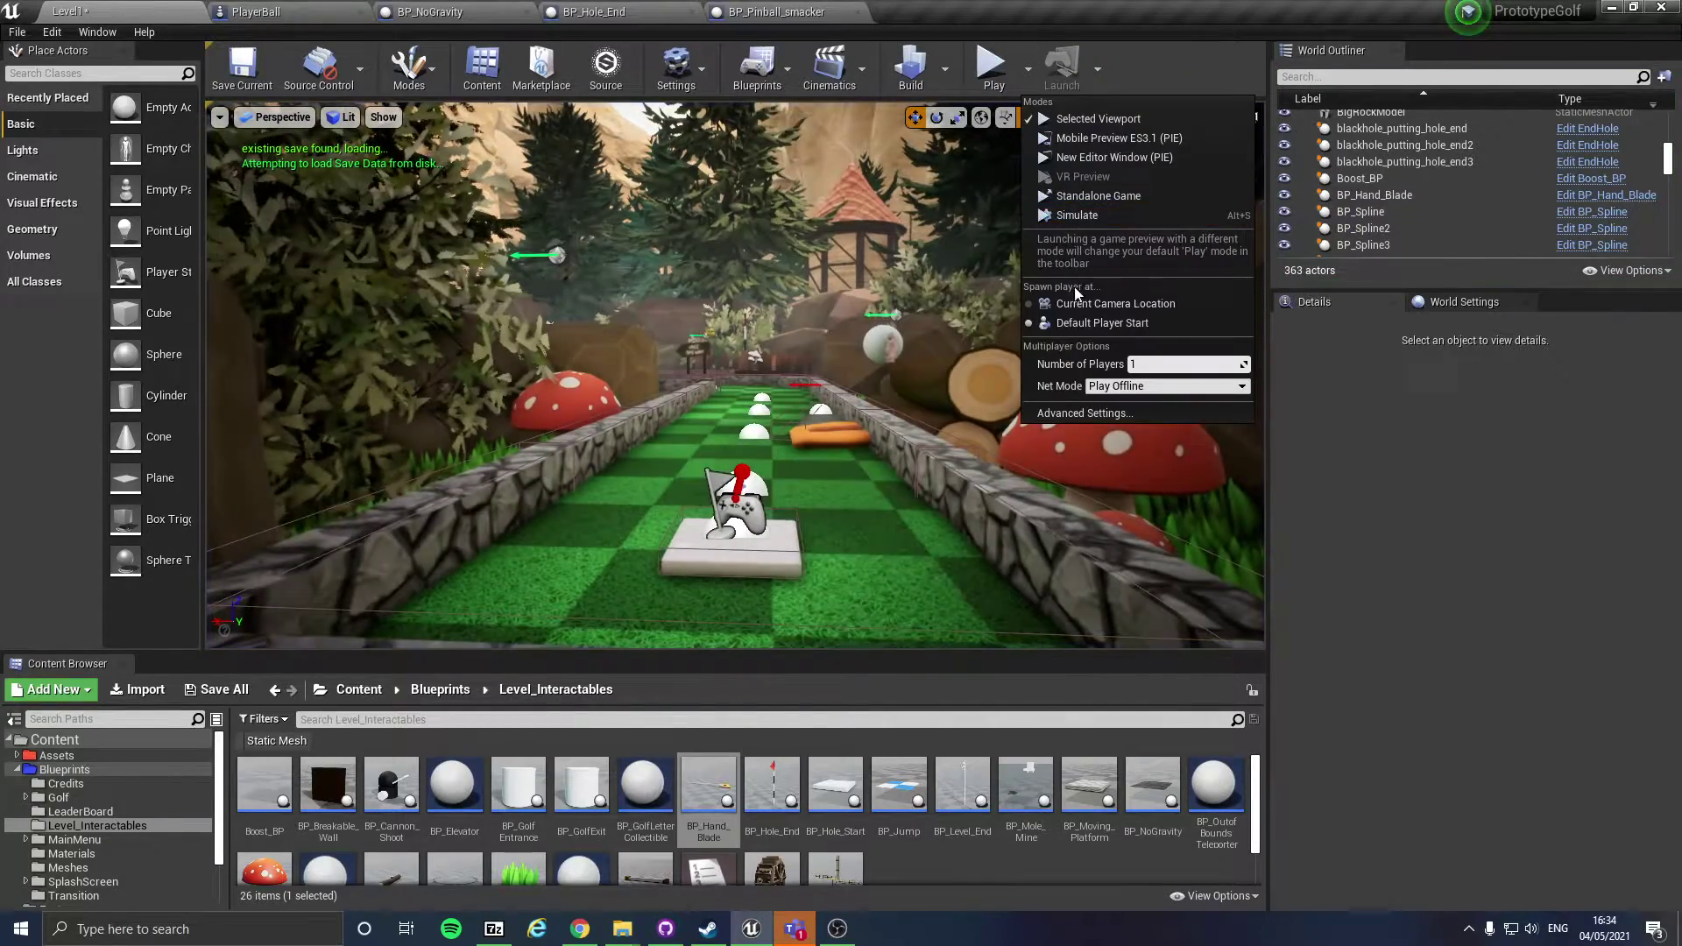
{"action": "left_click", "coordinate": [1083, 304]}
{"action": "right_click_drag", "start_coordinate": [982, 368], "coordinate": [1008, 465]}
{"action": "key", "text": "w"}
{"action": "mouse_move", "coordinate": [807, 412]}
{"action": "right_mouse_down"}
{"action": "mouse_move", "coordinate": [832, 438]}
{"action": "mouse_move", "coordinate": [807, 413]}
{"action": "right_mouse_up"}
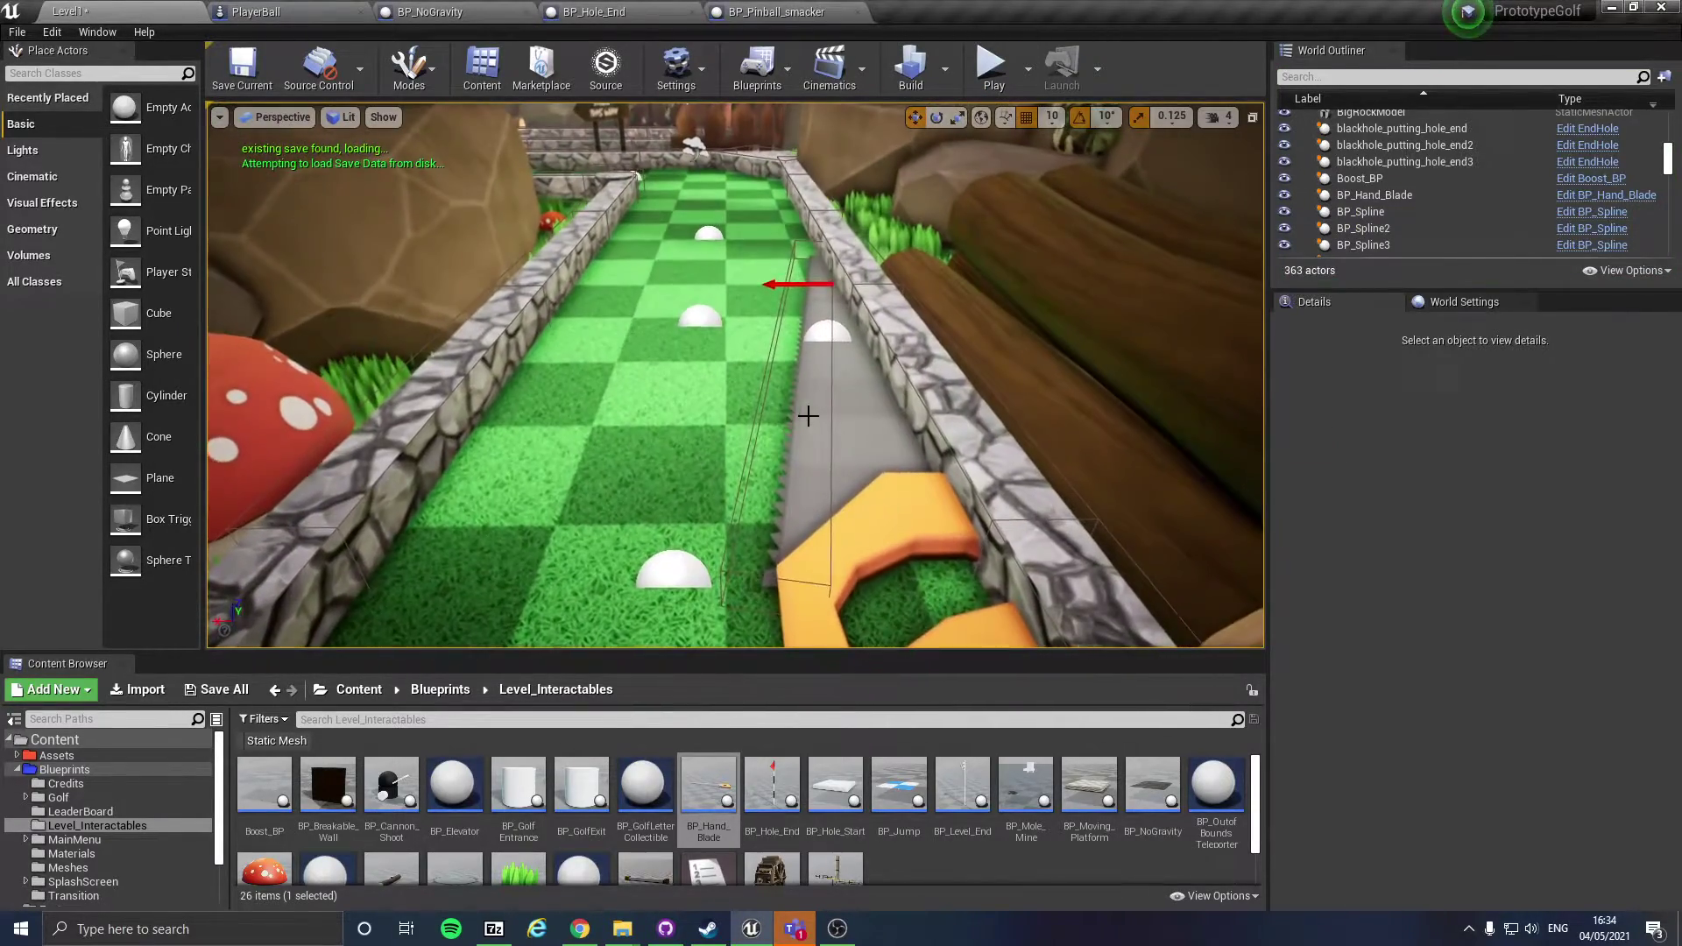
{"action": "left_click", "coordinate": [815, 626]}
{"action": "key", "text": "Delete"}
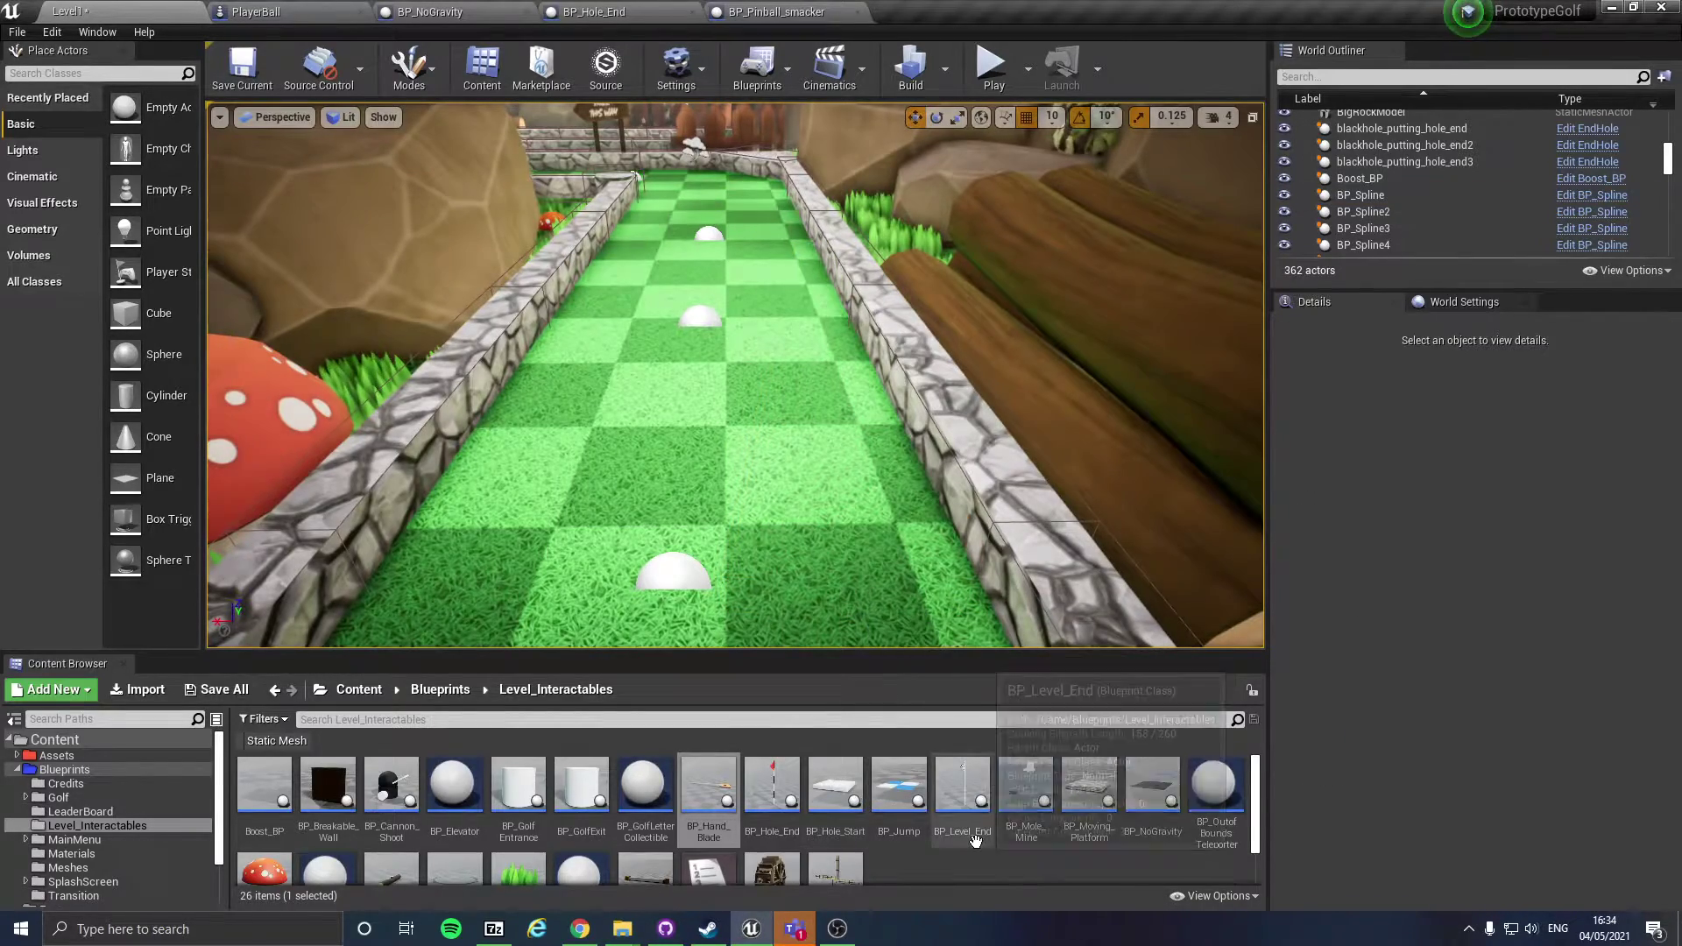
Step: Place BP_Pinball_smacker in the middle of the fairway at X -970, Y -1410, Z 80
{"action": "scroll", "coordinate": [979, 845], "scroll_direction": "down", "scroll_amount": 1}
{"action": "left_click_drag", "start_coordinate": [264, 822], "coordinate": [762, 433]}
{"action": "right_click_drag", "start_coordinate": [763, 434], "coordinate": [756, 499]}
{"action": "key", "text": "w"}
{"action": "left_click_drag", "start_coordinate": [733, 393], "coordinate": [732, 377]}
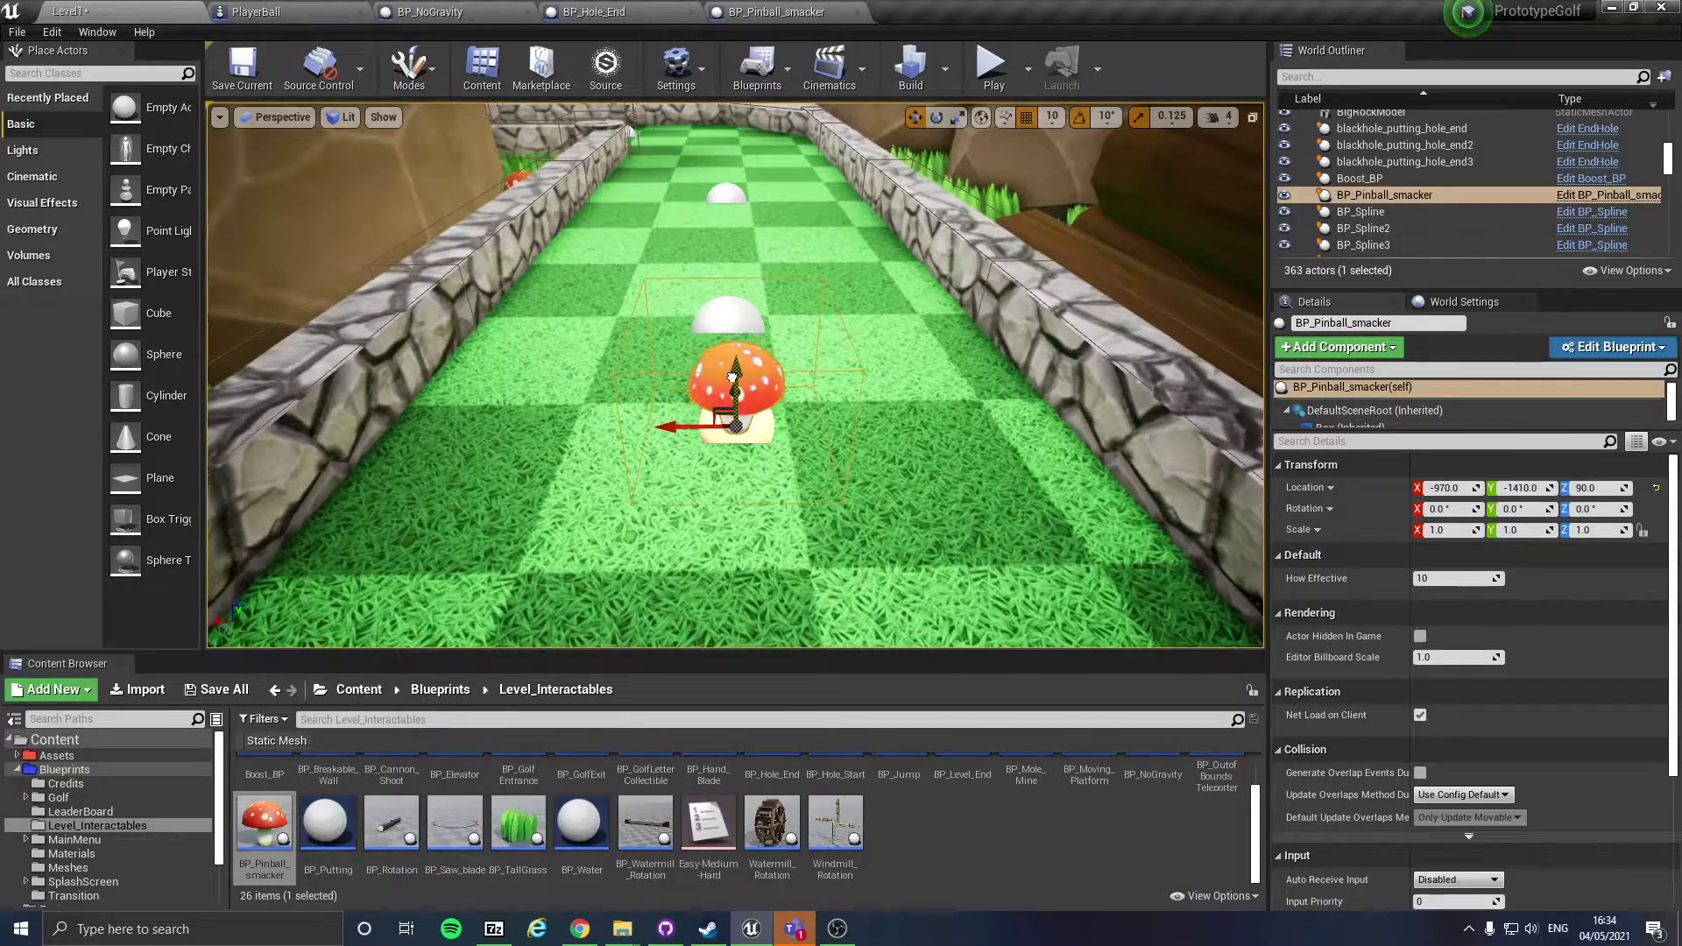
{"action": "right_click_drag", "start_coordinate": [785, 425], "coordinate": [688, 394]}
{"action": "key", "text": "d"}
{"action": "key", "text": "s"}
{"action": "key", "text": "w"}
{"action": "key", "text": "s"}
{"action": "key", "text": "w"}
{"action": "key", "text": "w"}
{"action": "right_click_drag", "start_coordinate": [871, 492], "coordinate": [828, 521]}
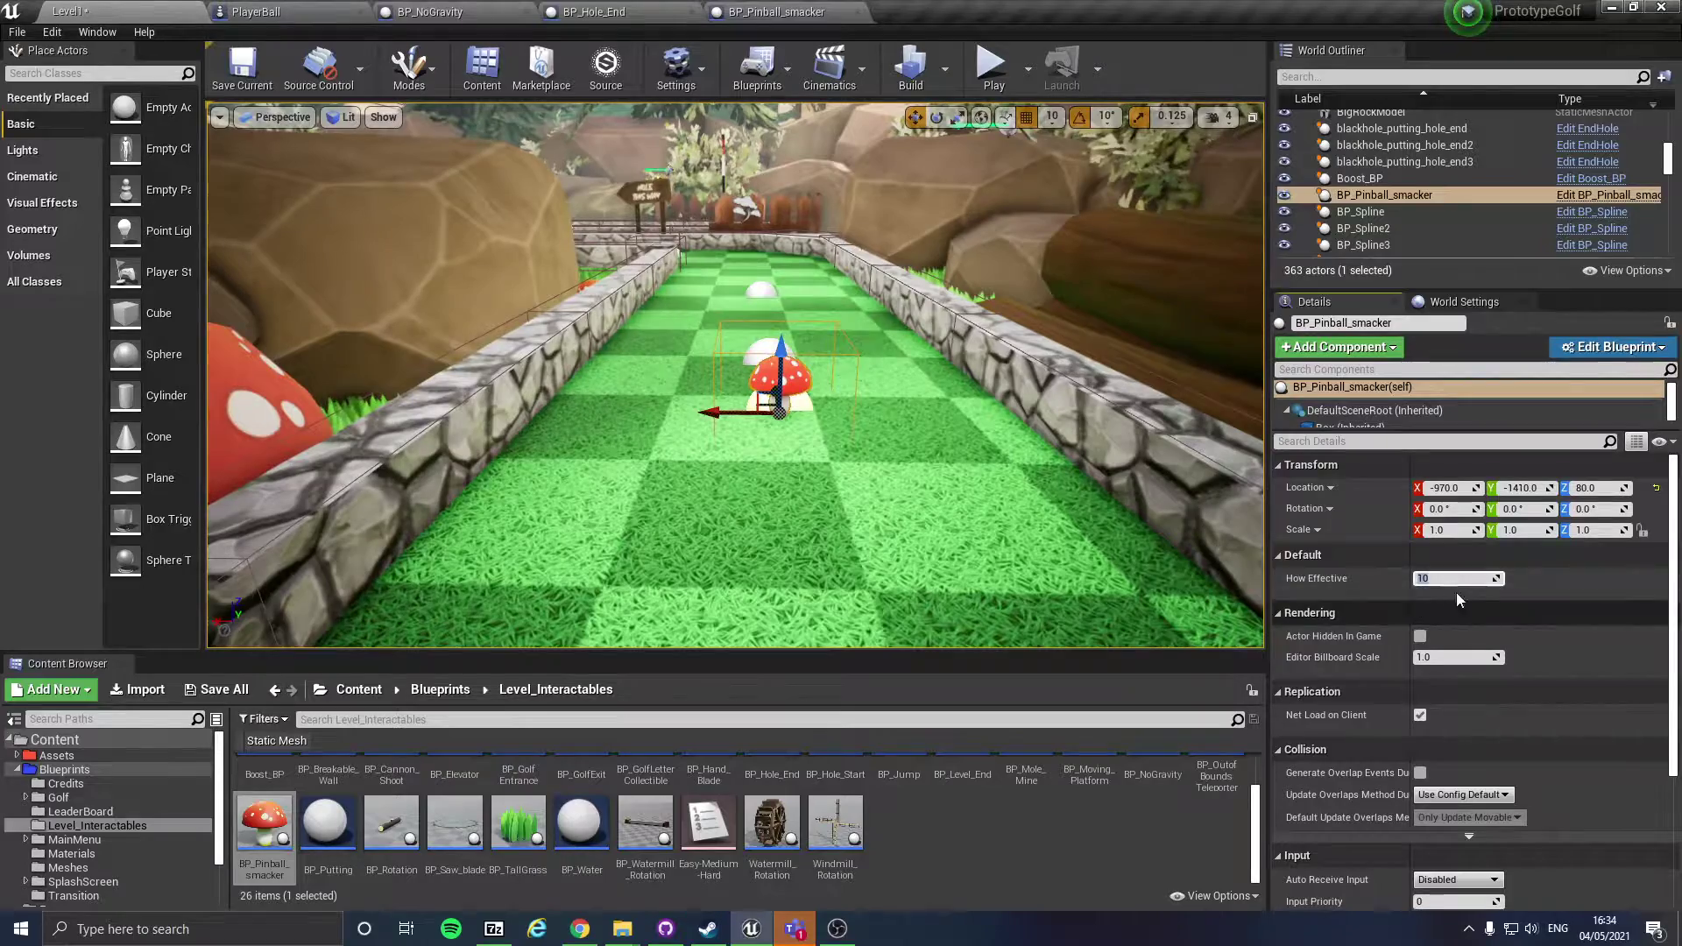
Step: Playtest shots at the mushroom pinball smacker from the tee side and from the far end of the fairway
{"action": "right_click_drag", "start_coordinate": [1105, 465], "coordinate": [1104, 431]}
{"action": "key", "text": "w"}
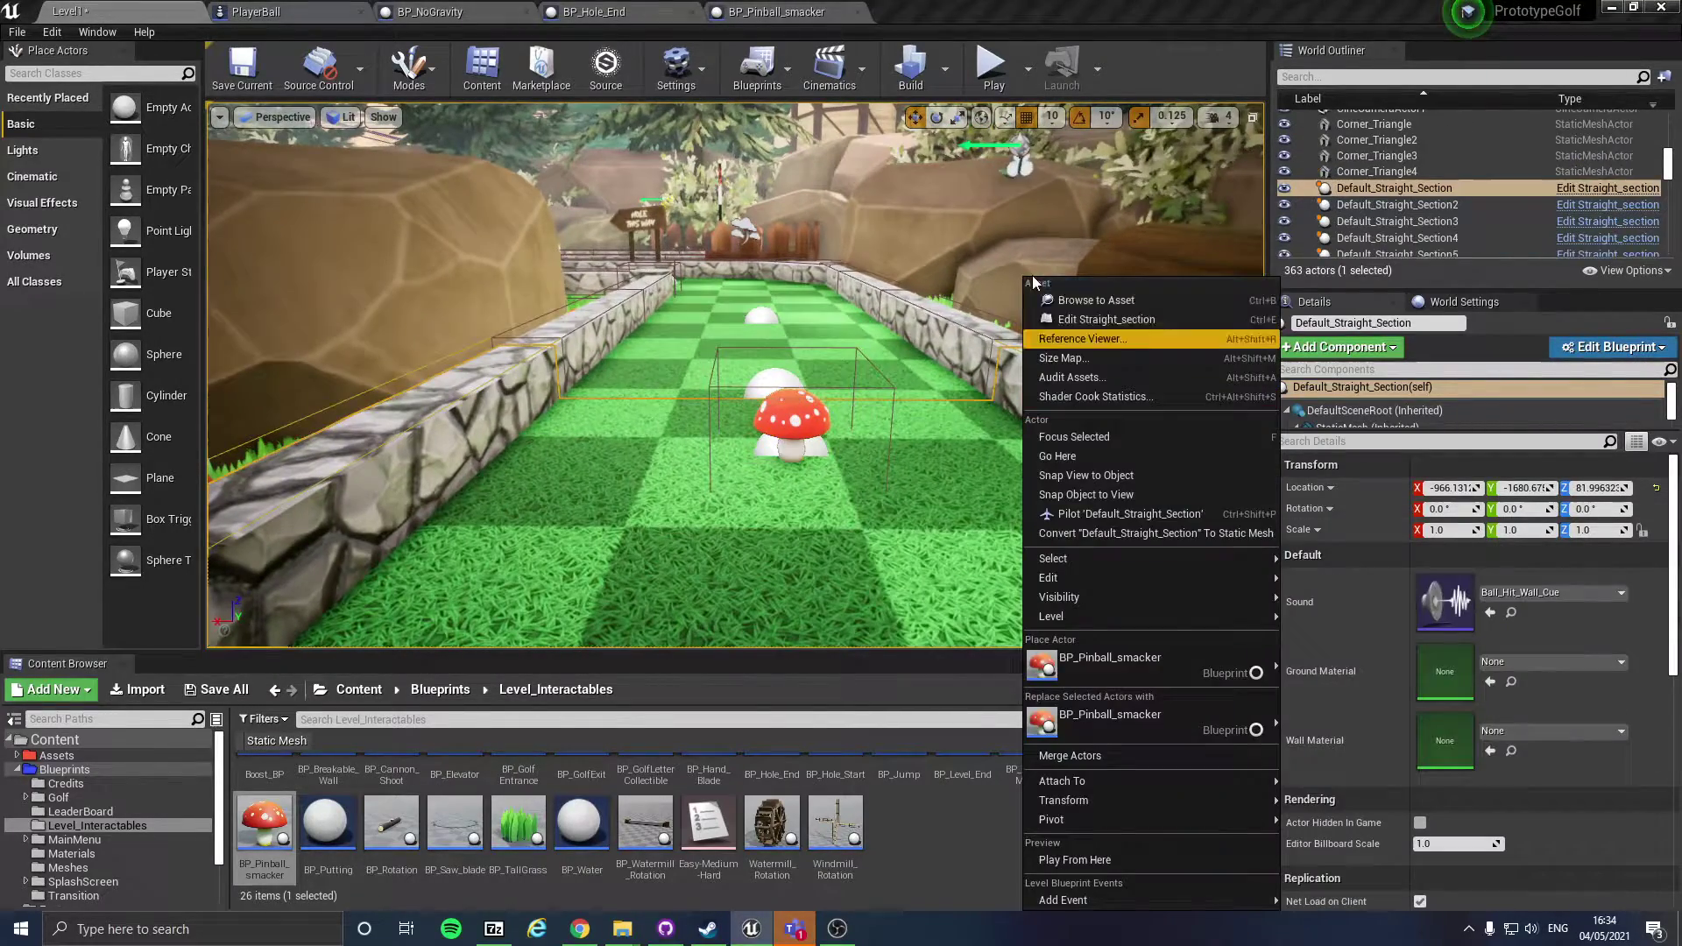
{"action": "left_click", "coordinate": [980, 66]}
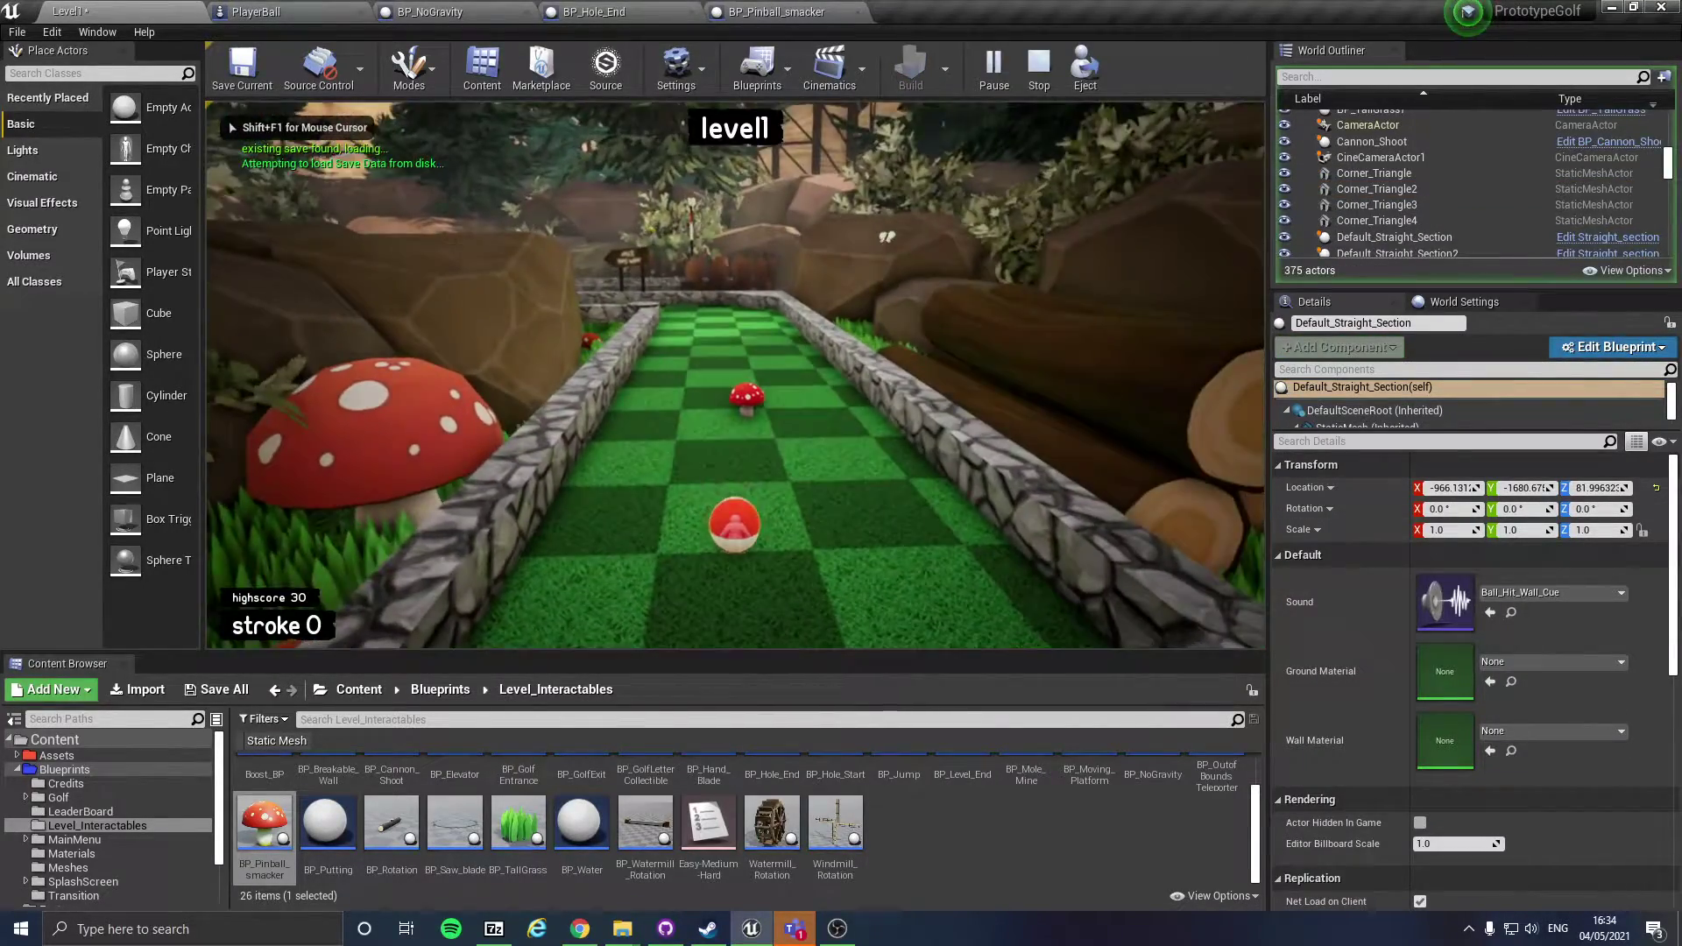
{"action": "key", "text": "space"}
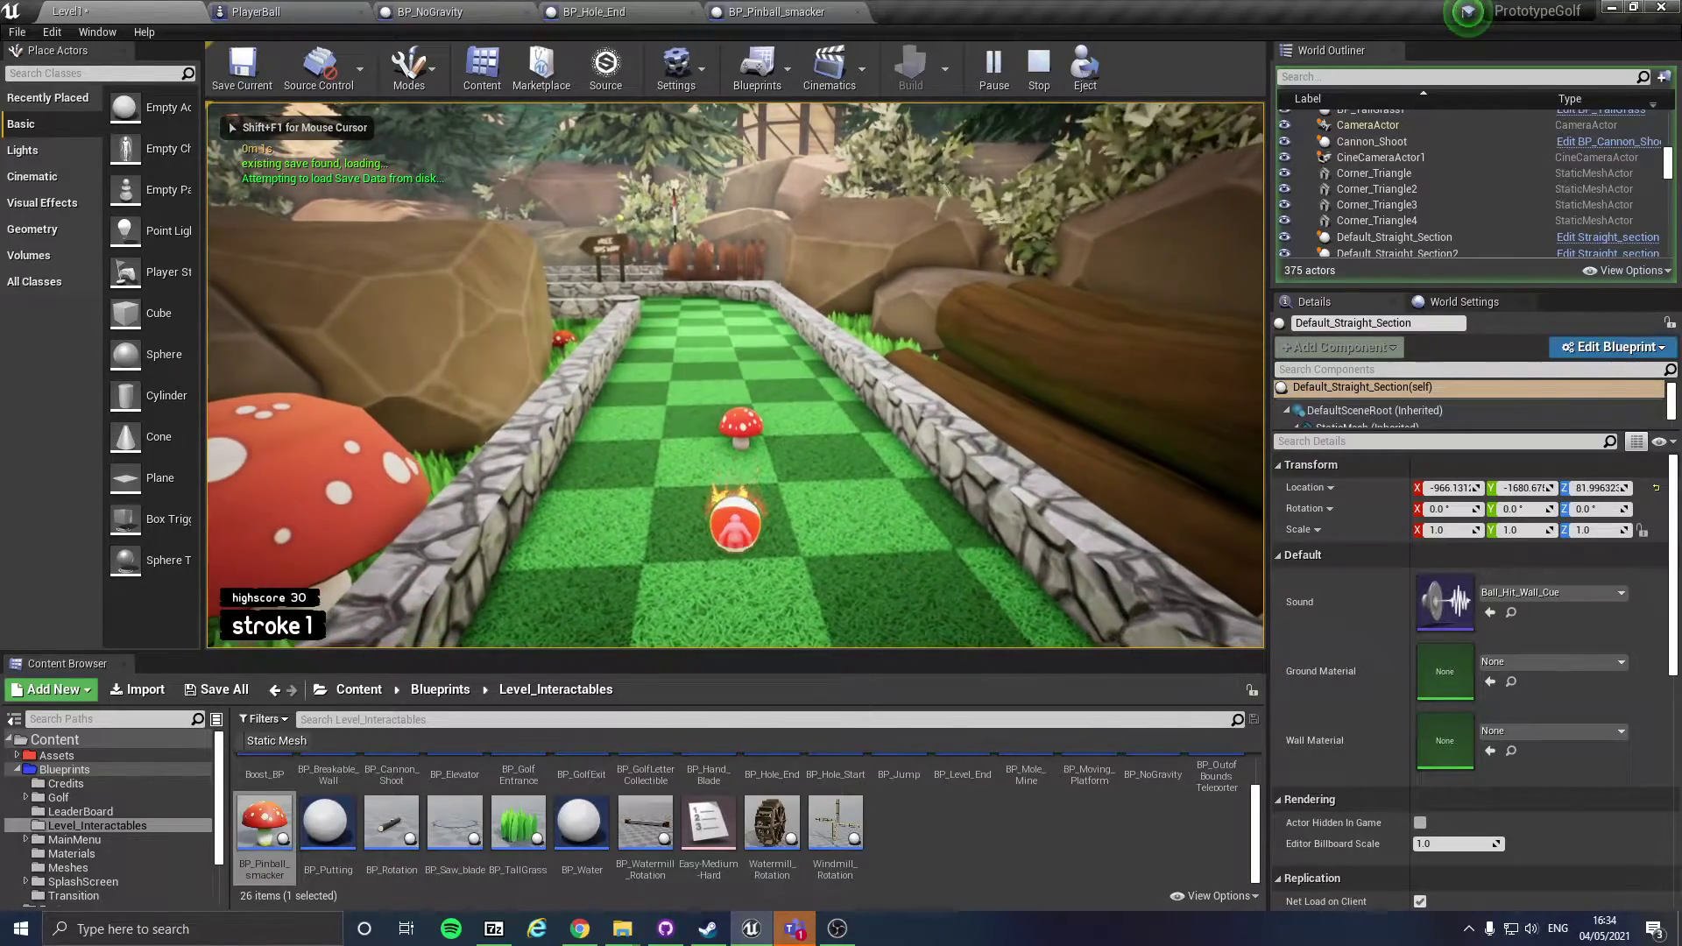
{"action": "key", "text": "Escape"}
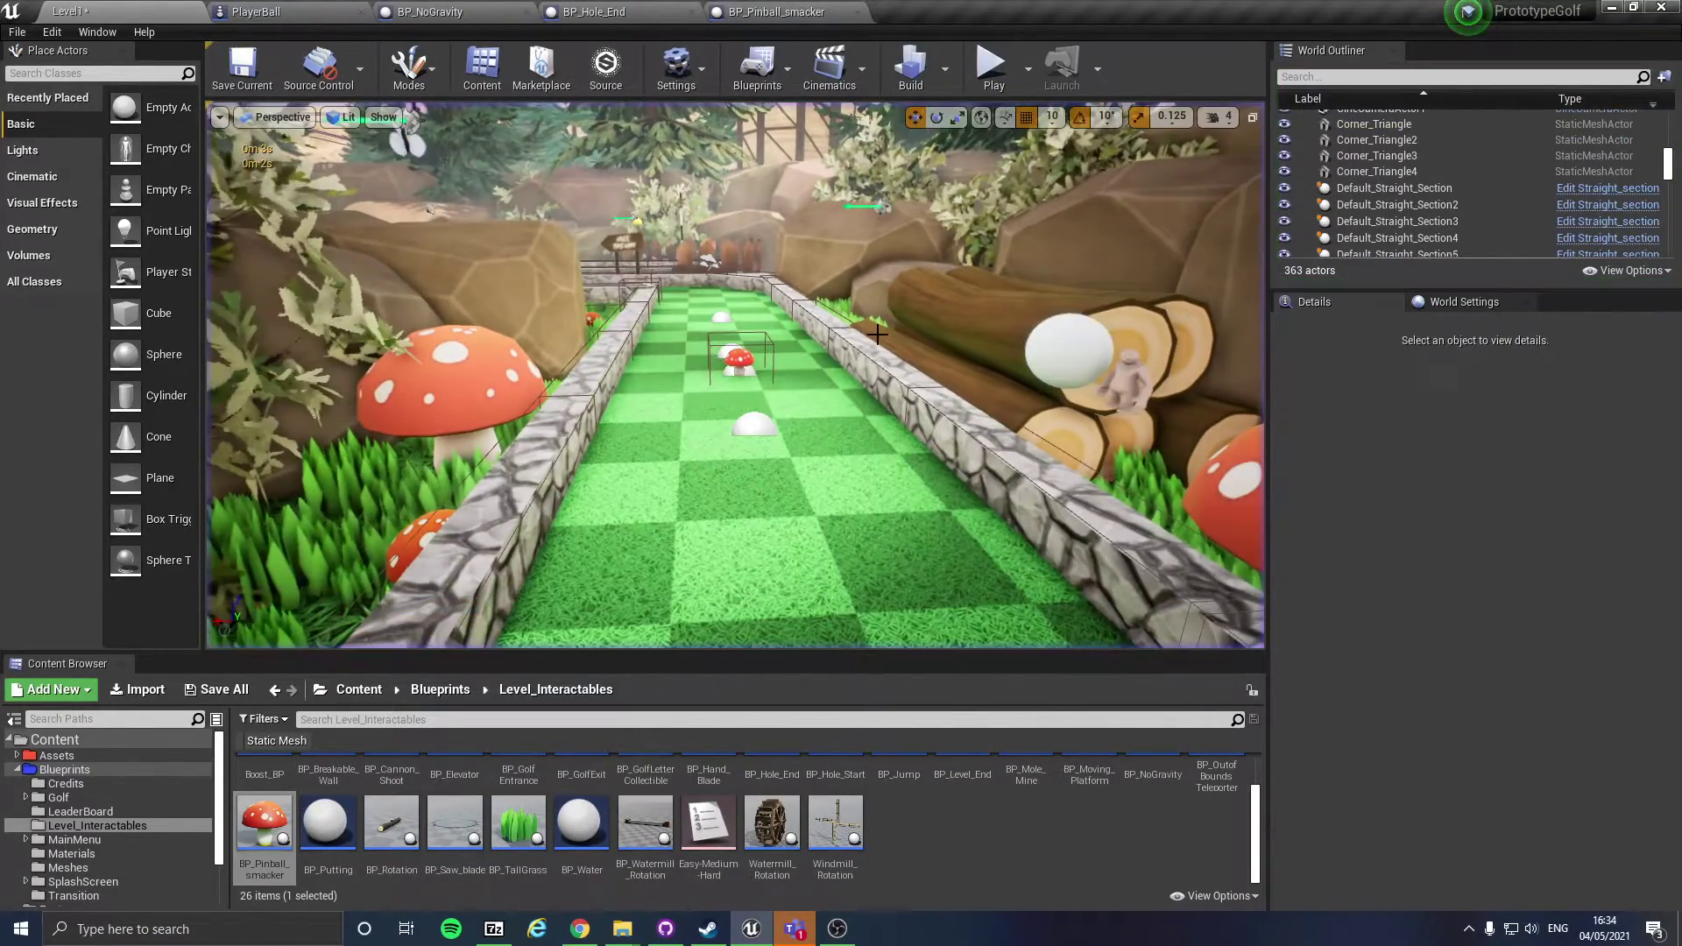
{"action": "key", "text": "w"}
{"action": "right_click_drag", "start_coordinate": [736, 350], "coordinate": [968, 390]}
{"action": "left_click", "coordinate": [991, 70]}
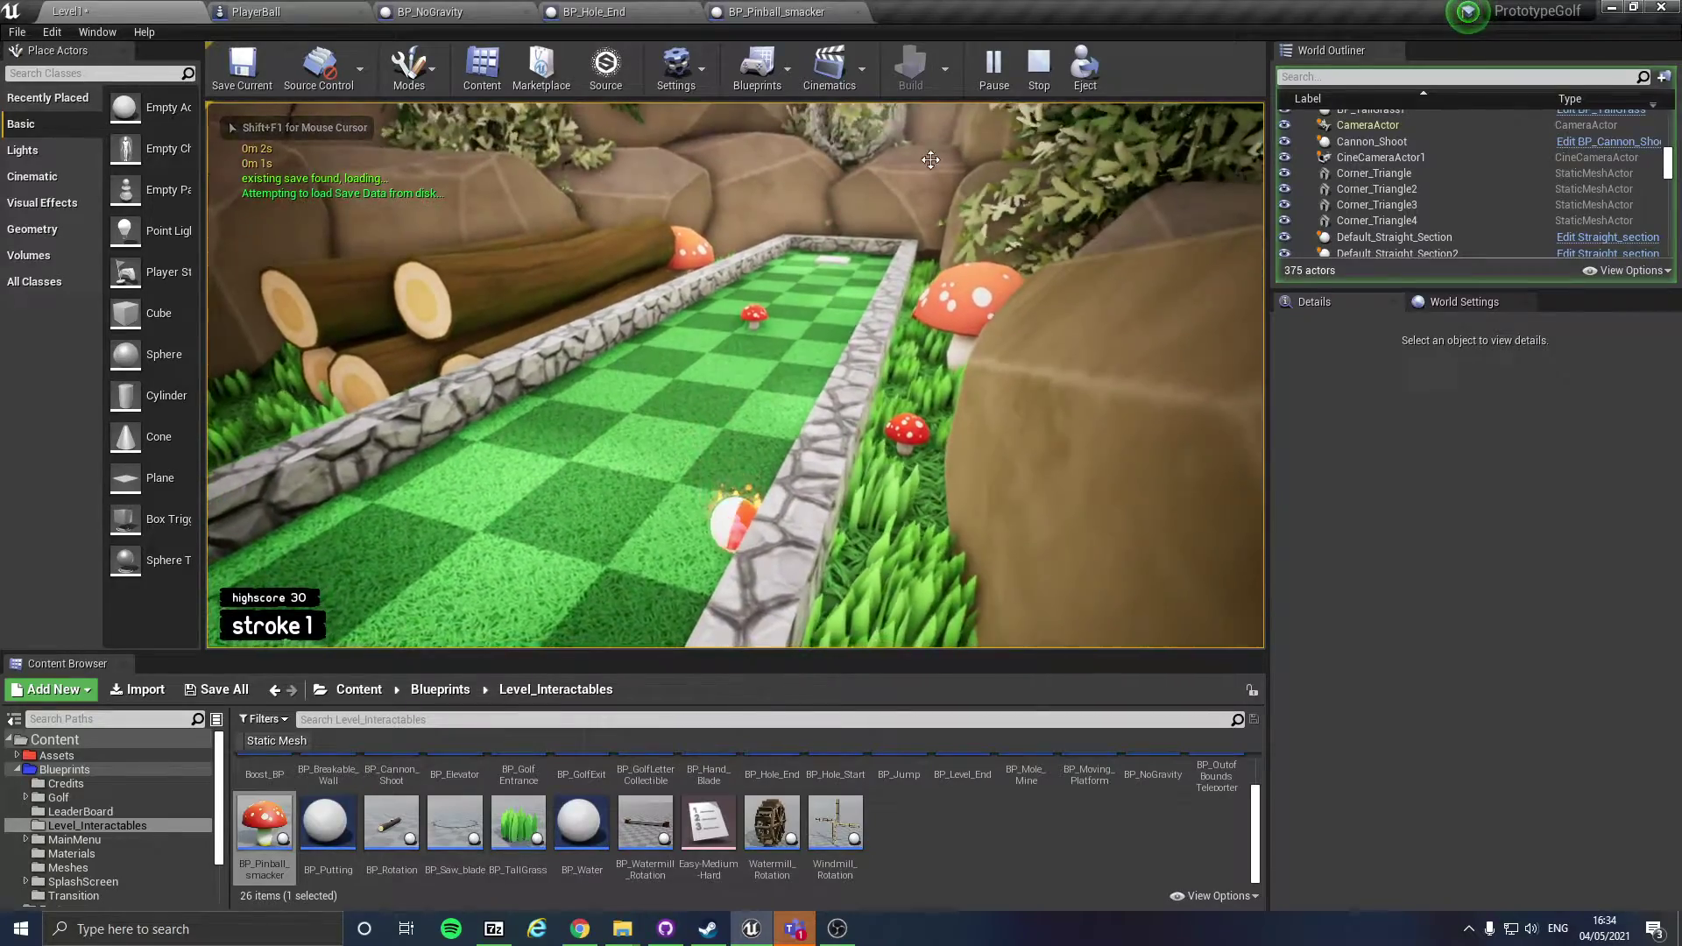
{"action": "key", "text": "Escape"}
Step: Set the pinball smacker's How Effective value to 20 and playtest the hole with it
{"action": "left_click", "coordinate": [755, 315]}
{"action": "key", "text": "w"}
{"action": "right_click_drag", "start_coordinate": [754, 315], "coordinate": [814, 355]}
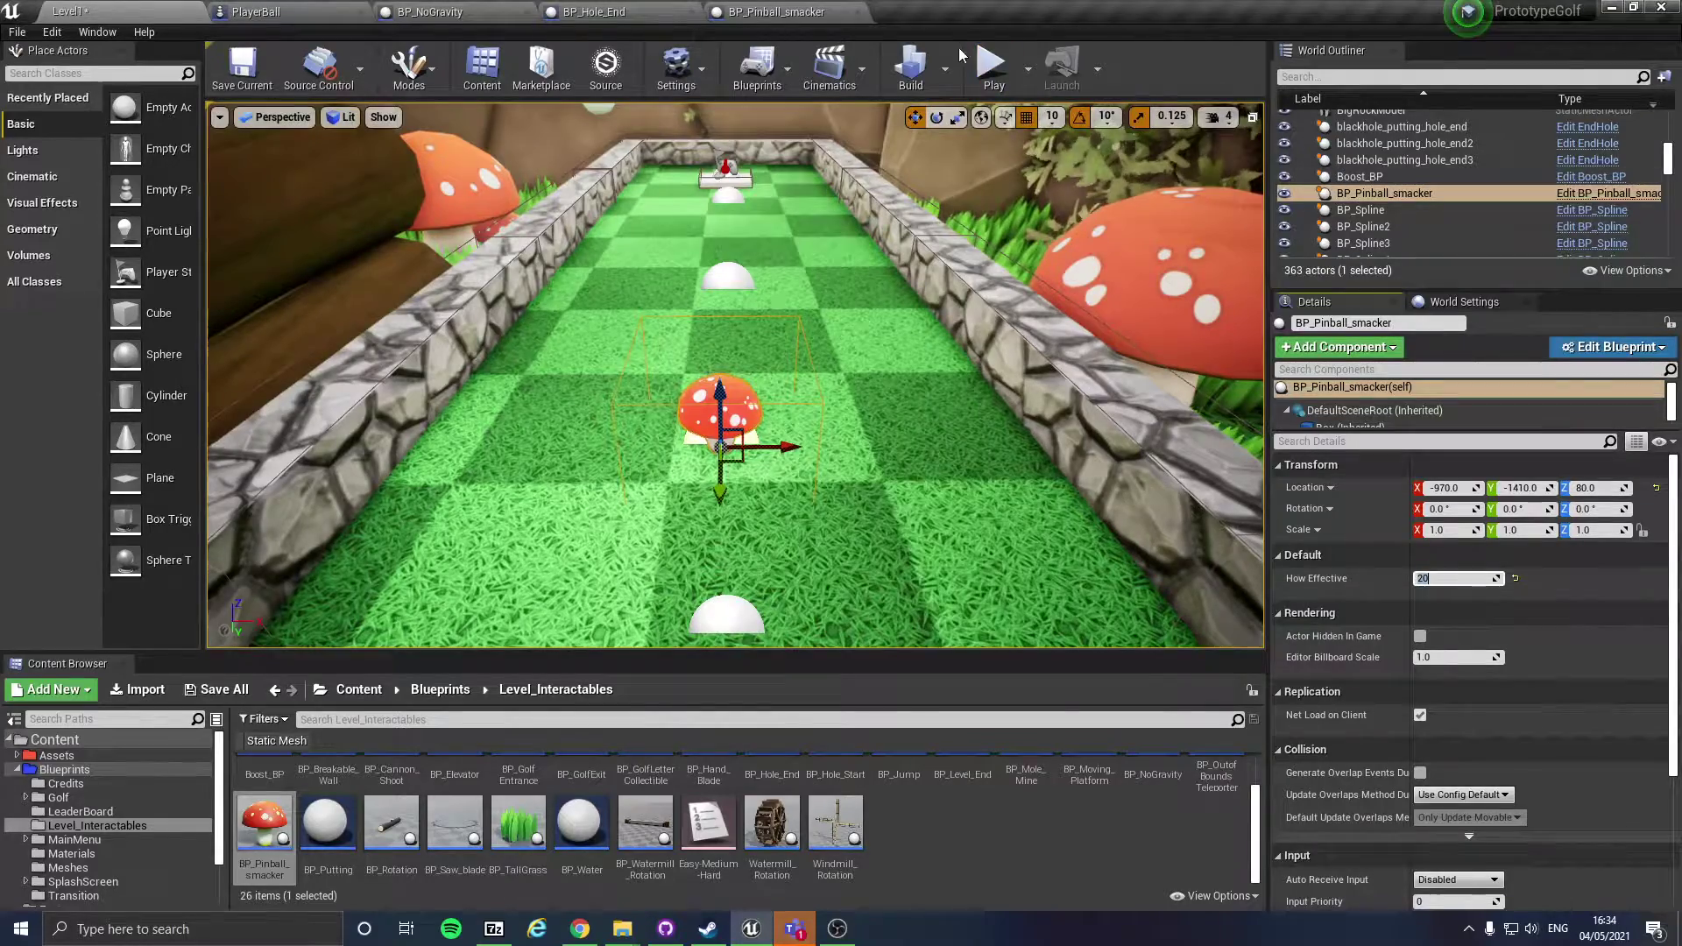
{"action": "left_click", "coordinate": [992, 68]}
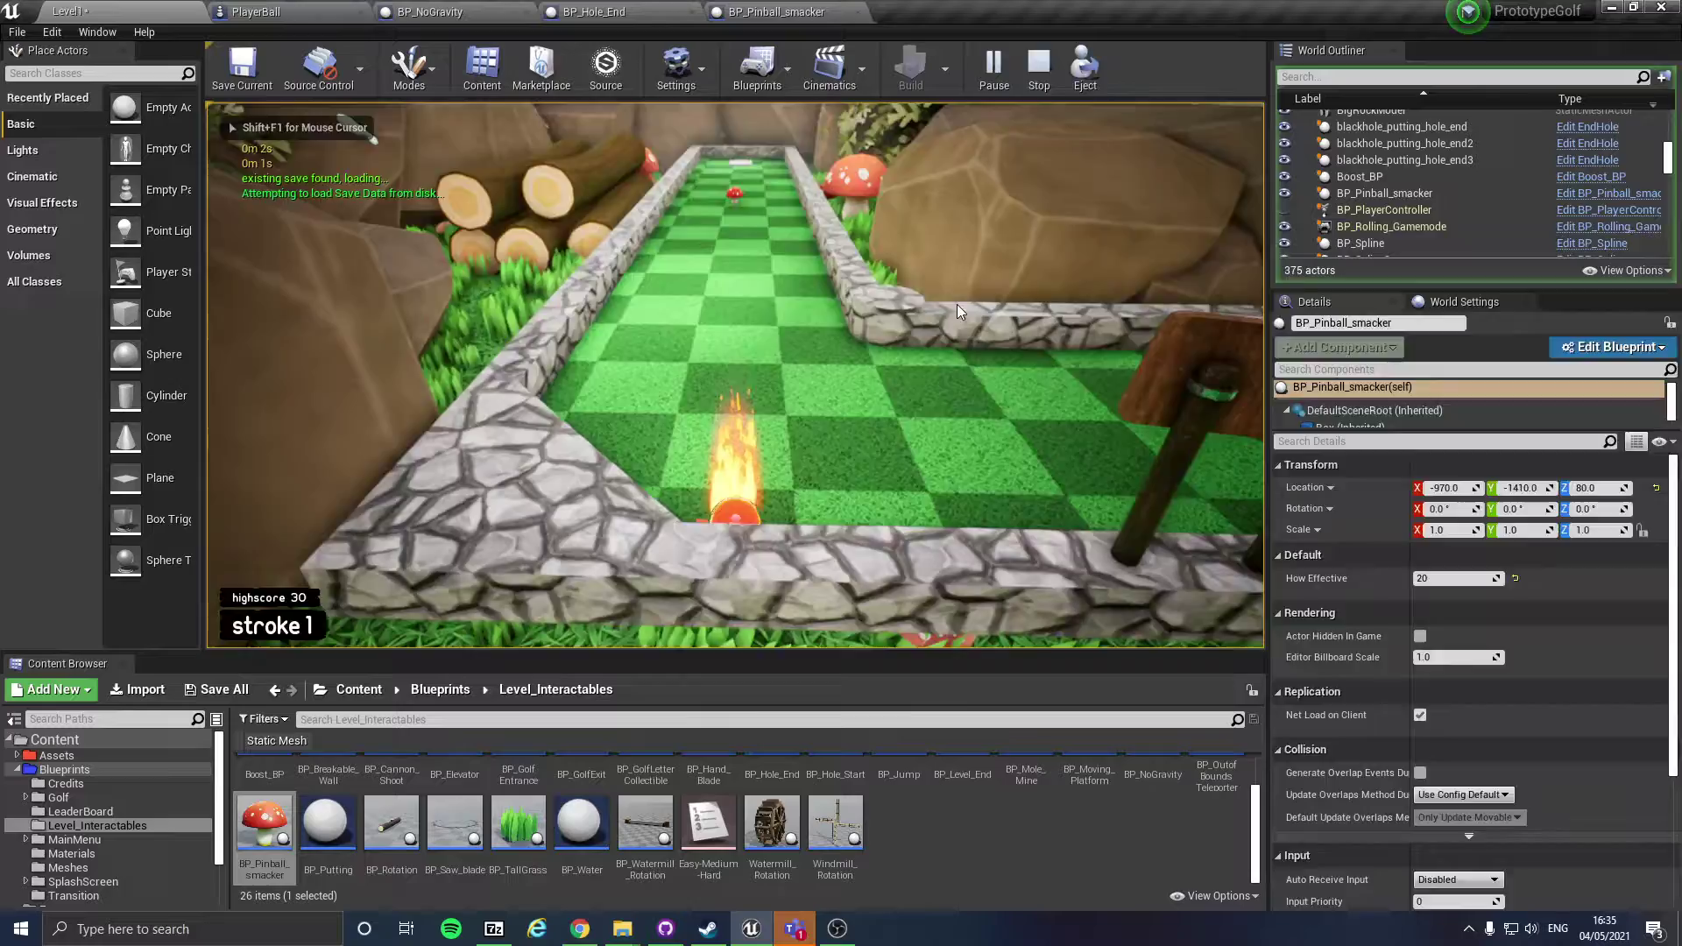
{"action": "key", "text": "Escape"}
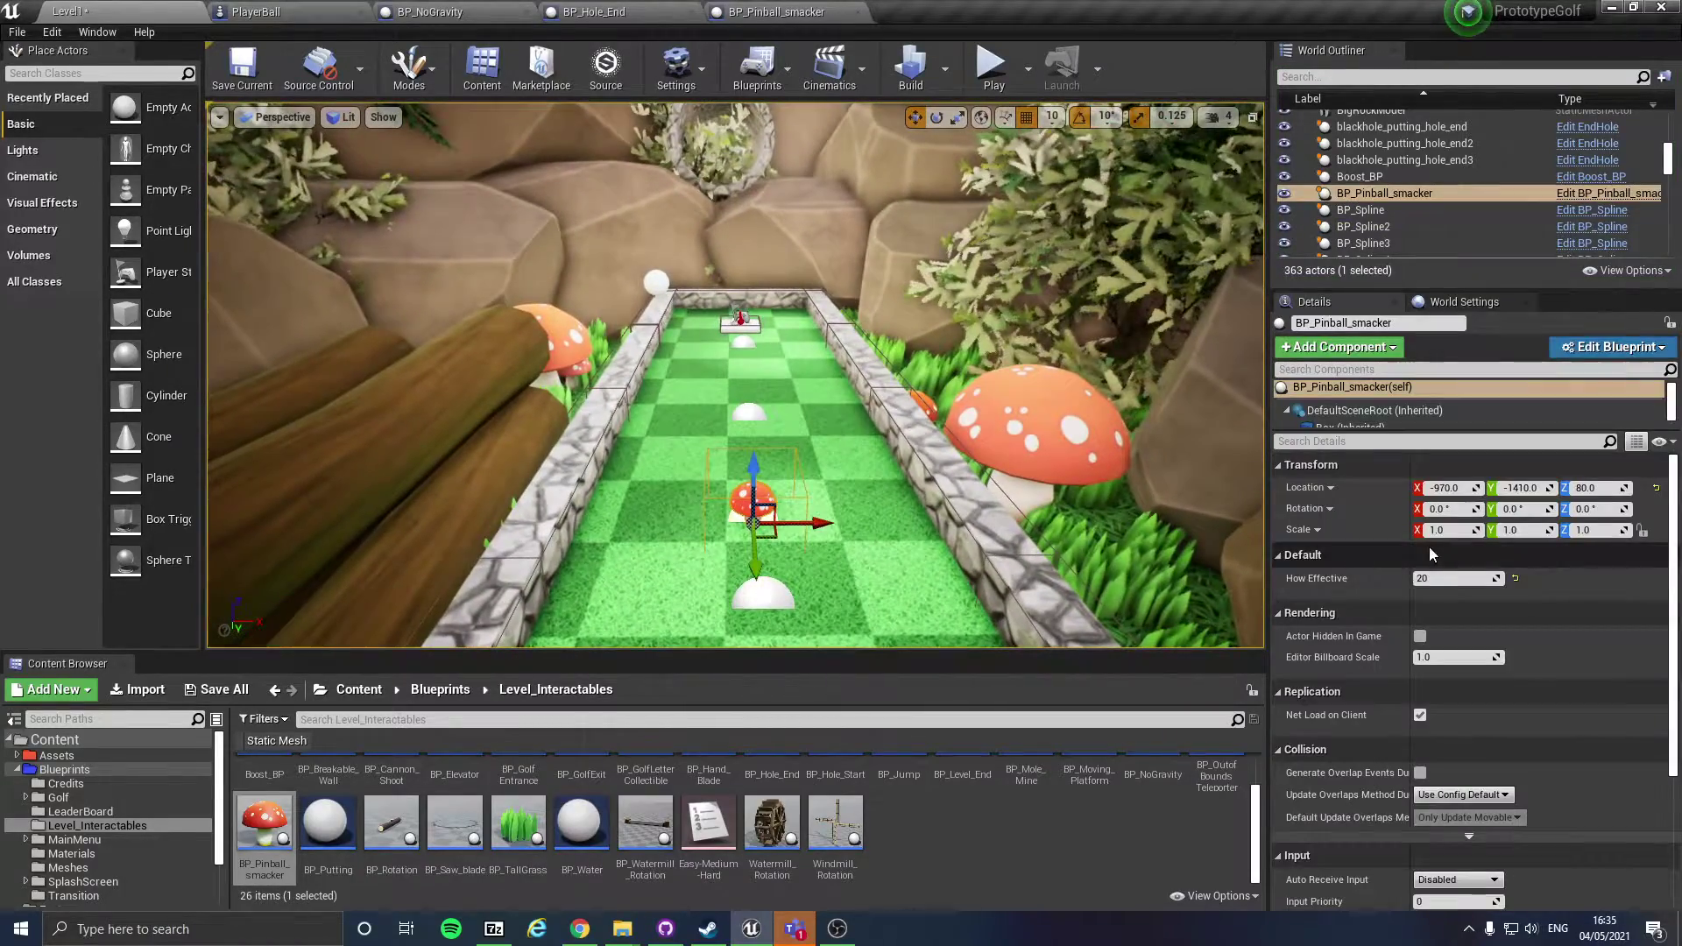
Step: Set the pinball smacker's How Effective value to 100 and playtest it with repeated shots
{"action": "left_click", "coordinate": [1438, 579]}
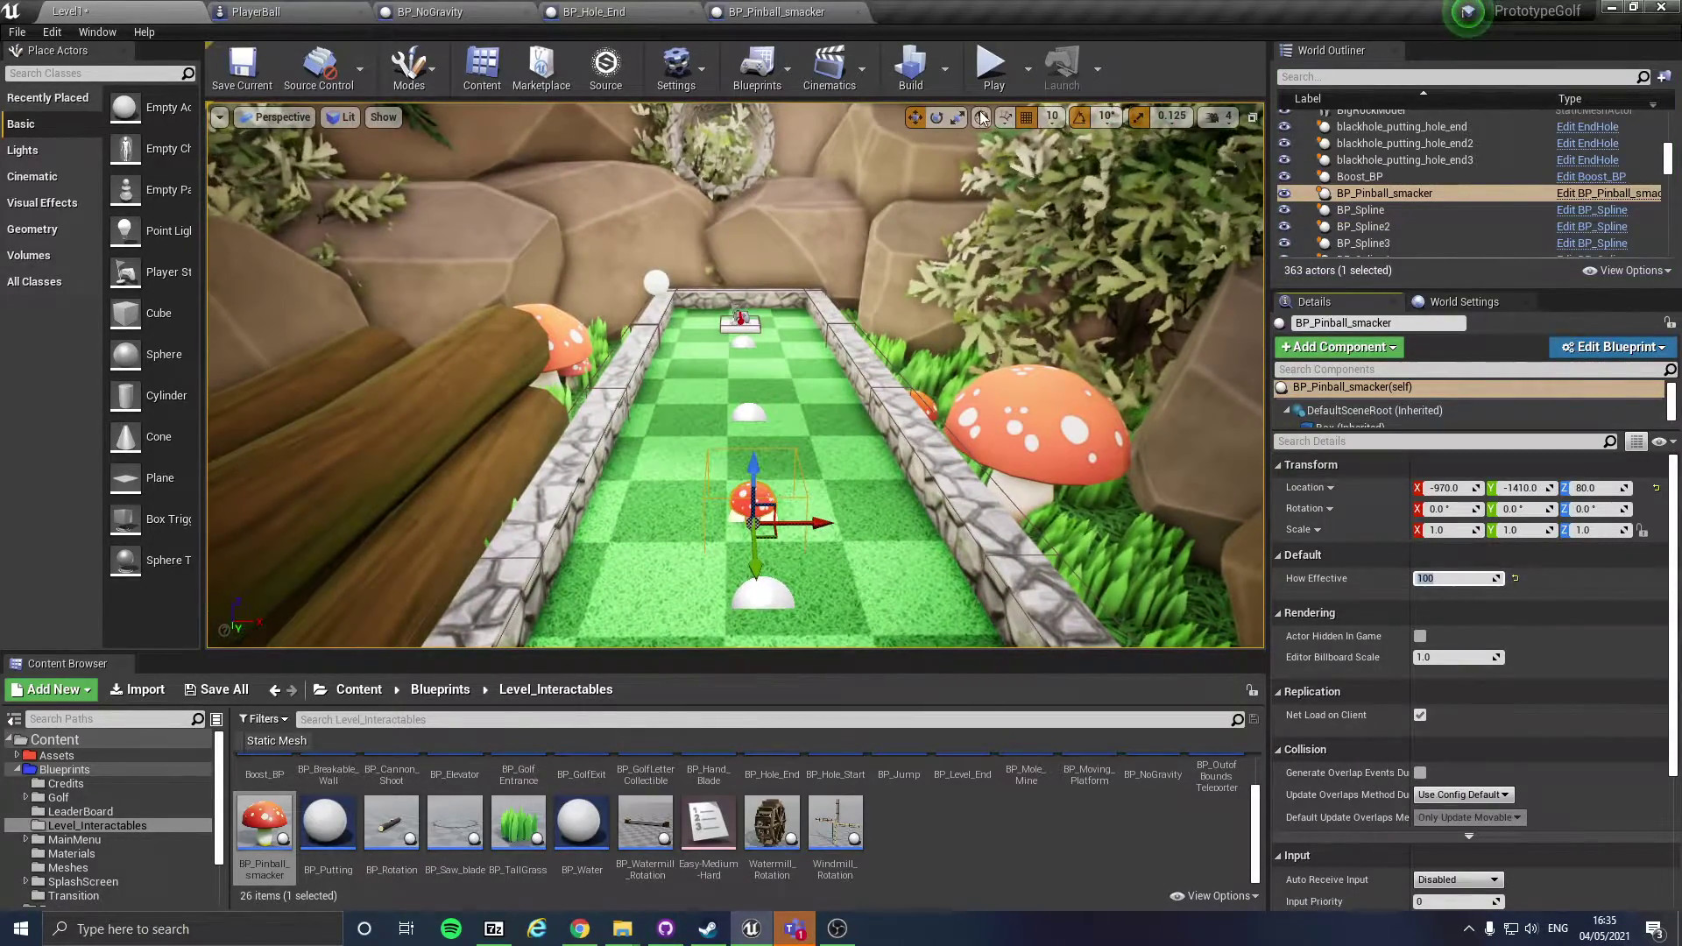
{"action": "type", "text": "100"}
{"action": "left_click", "coordinate": [993, 63]}
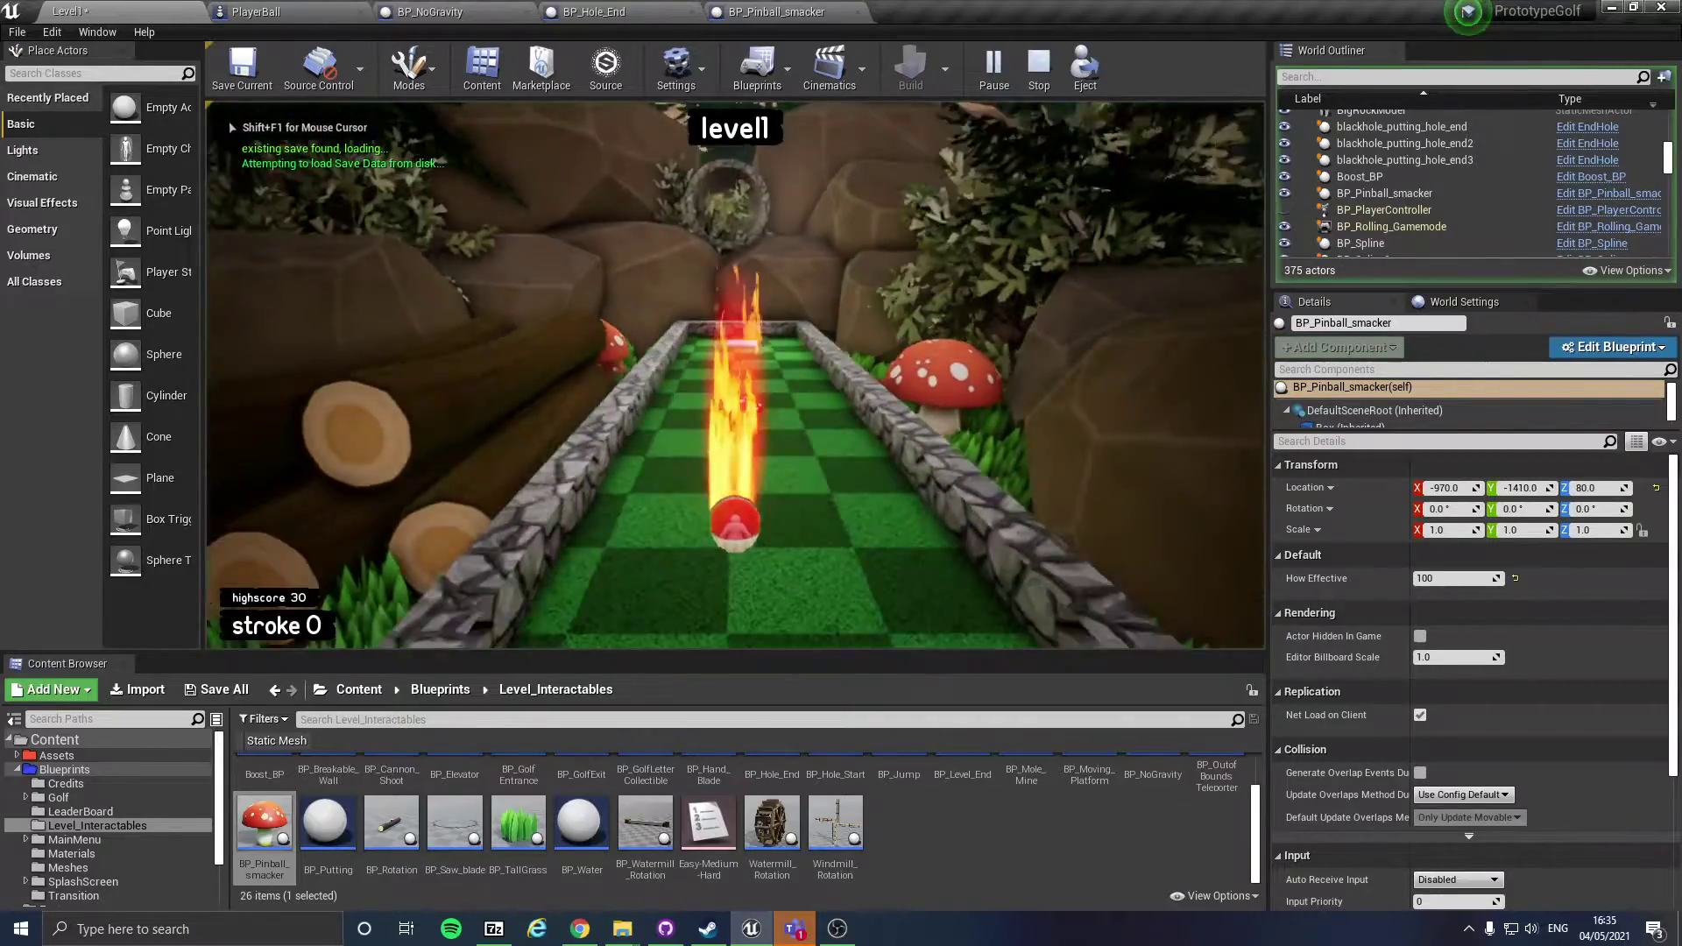
{"action": "key", "text": "space"}
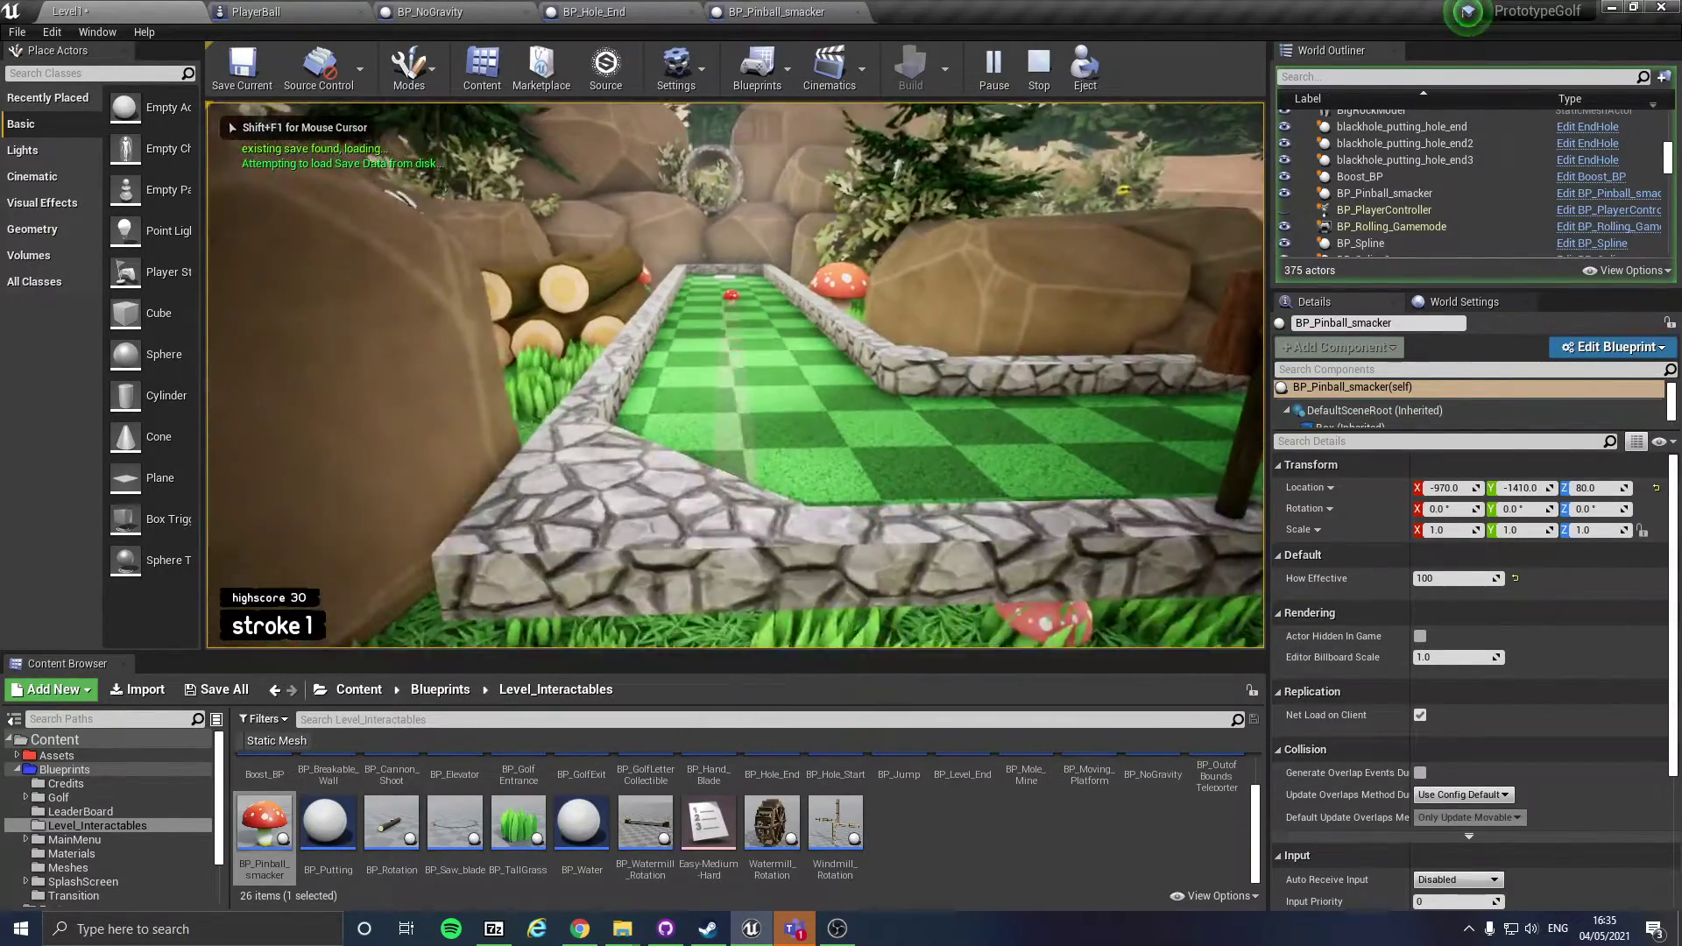
{"action": "key", "text": "space"}
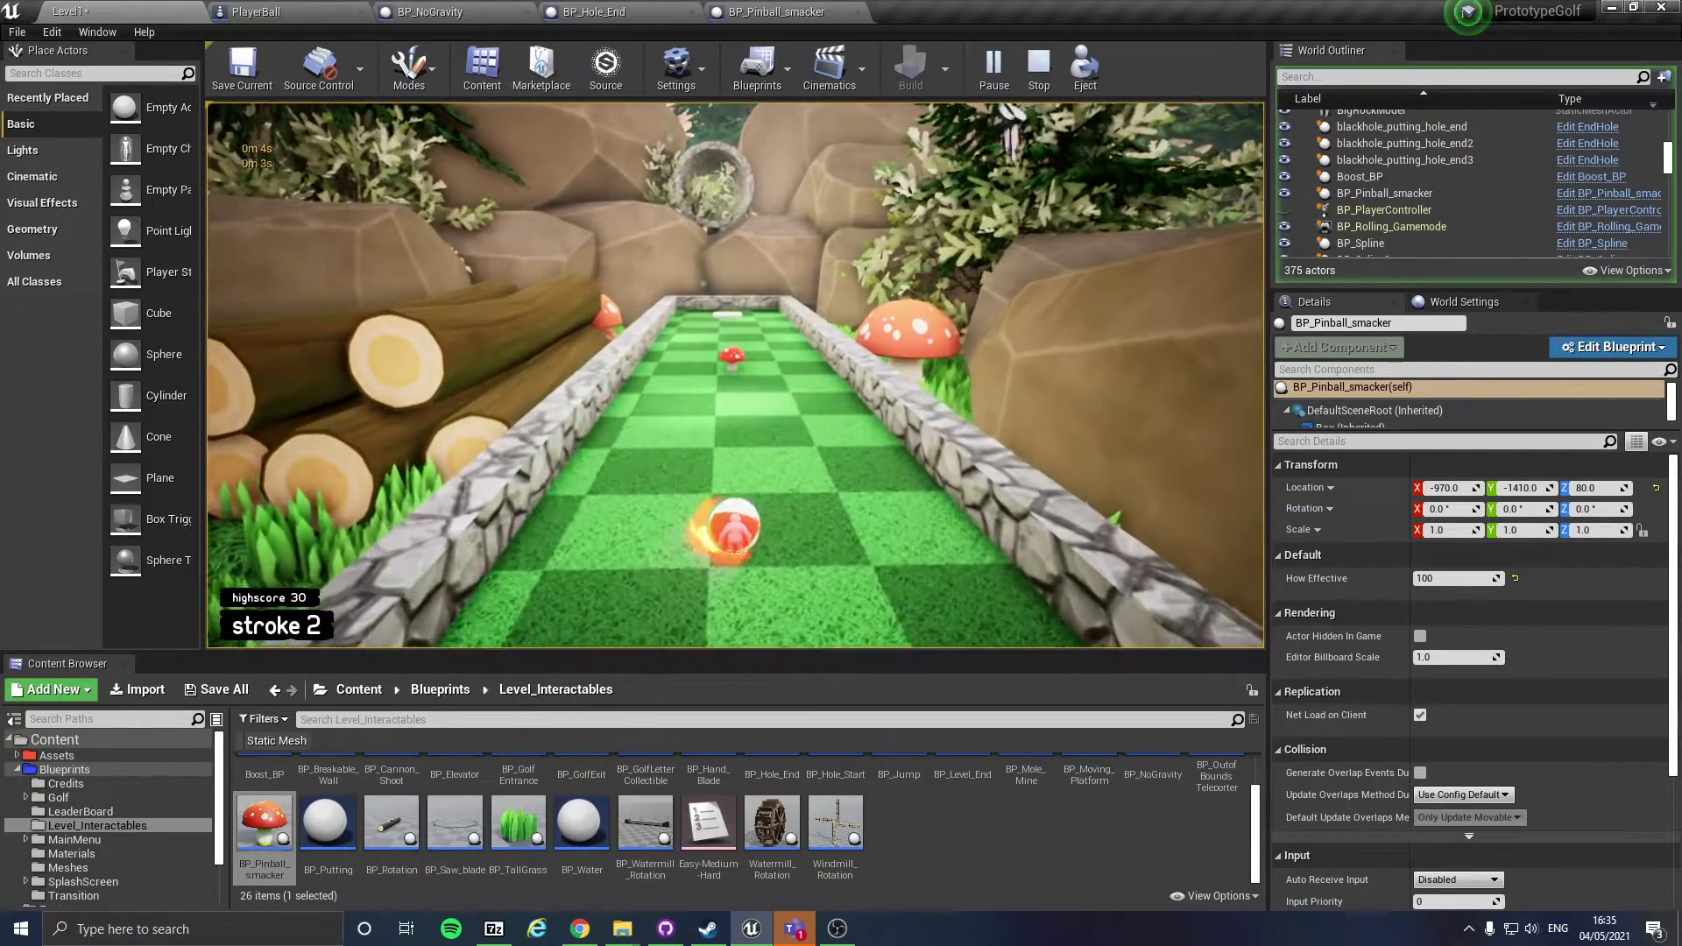
{"action": "key", "text": "space"}
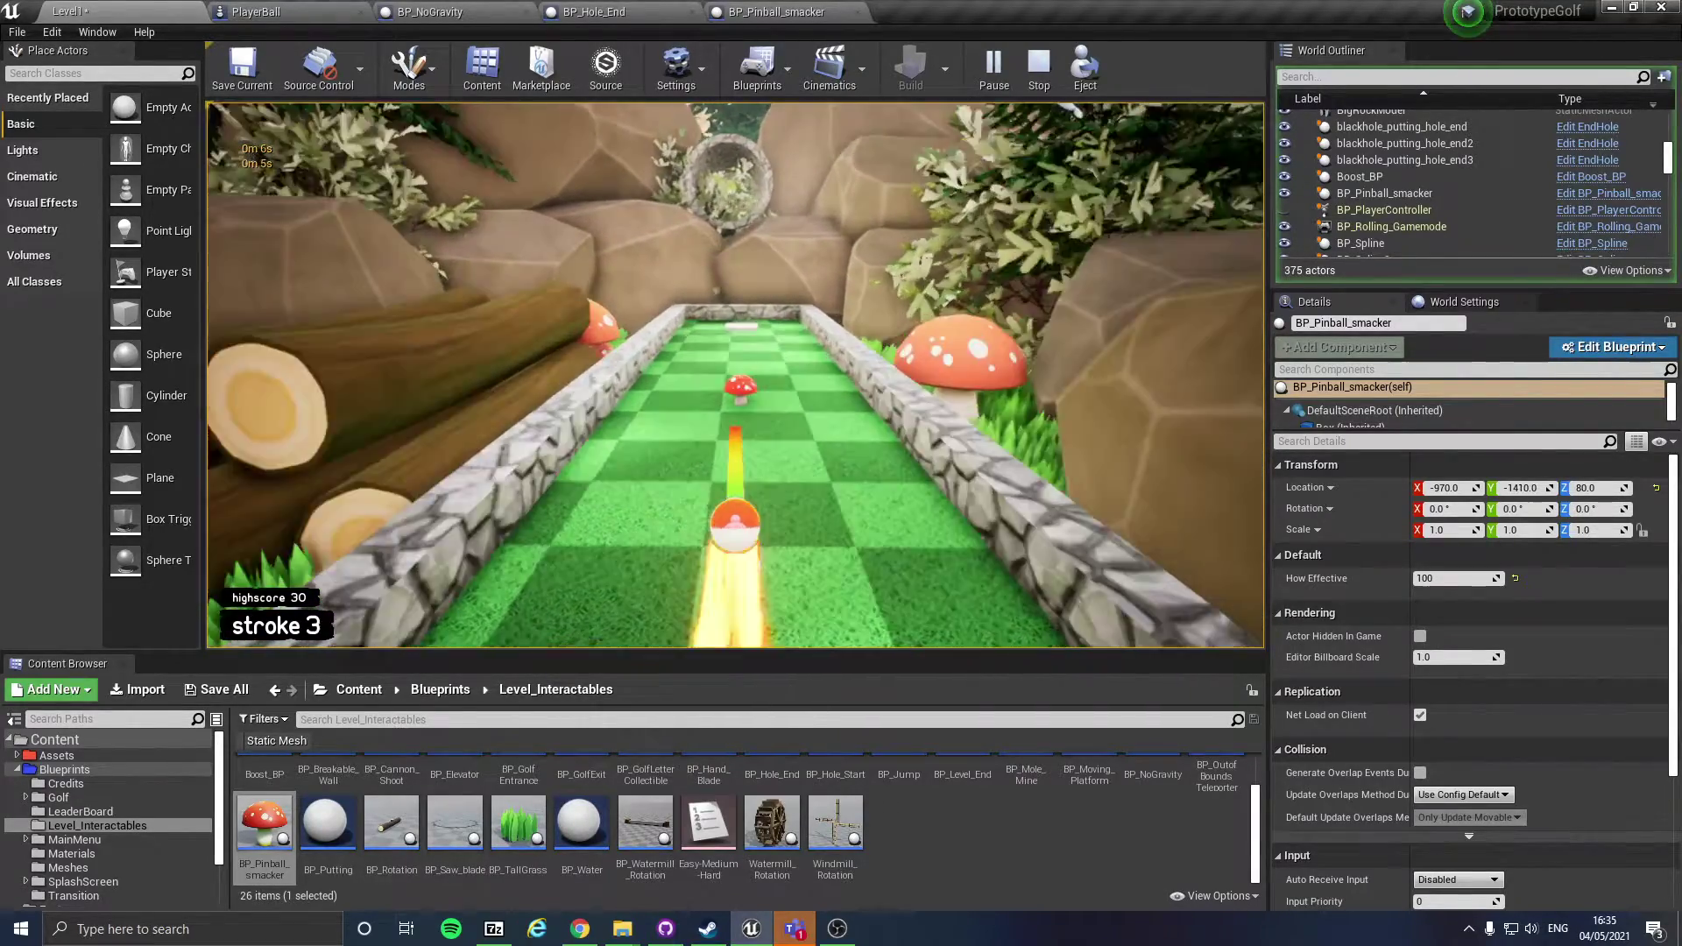
{"action": "key", "text": "space"}
{"action": "key", "text": "space"}
{"action": "key", "text": "space"}
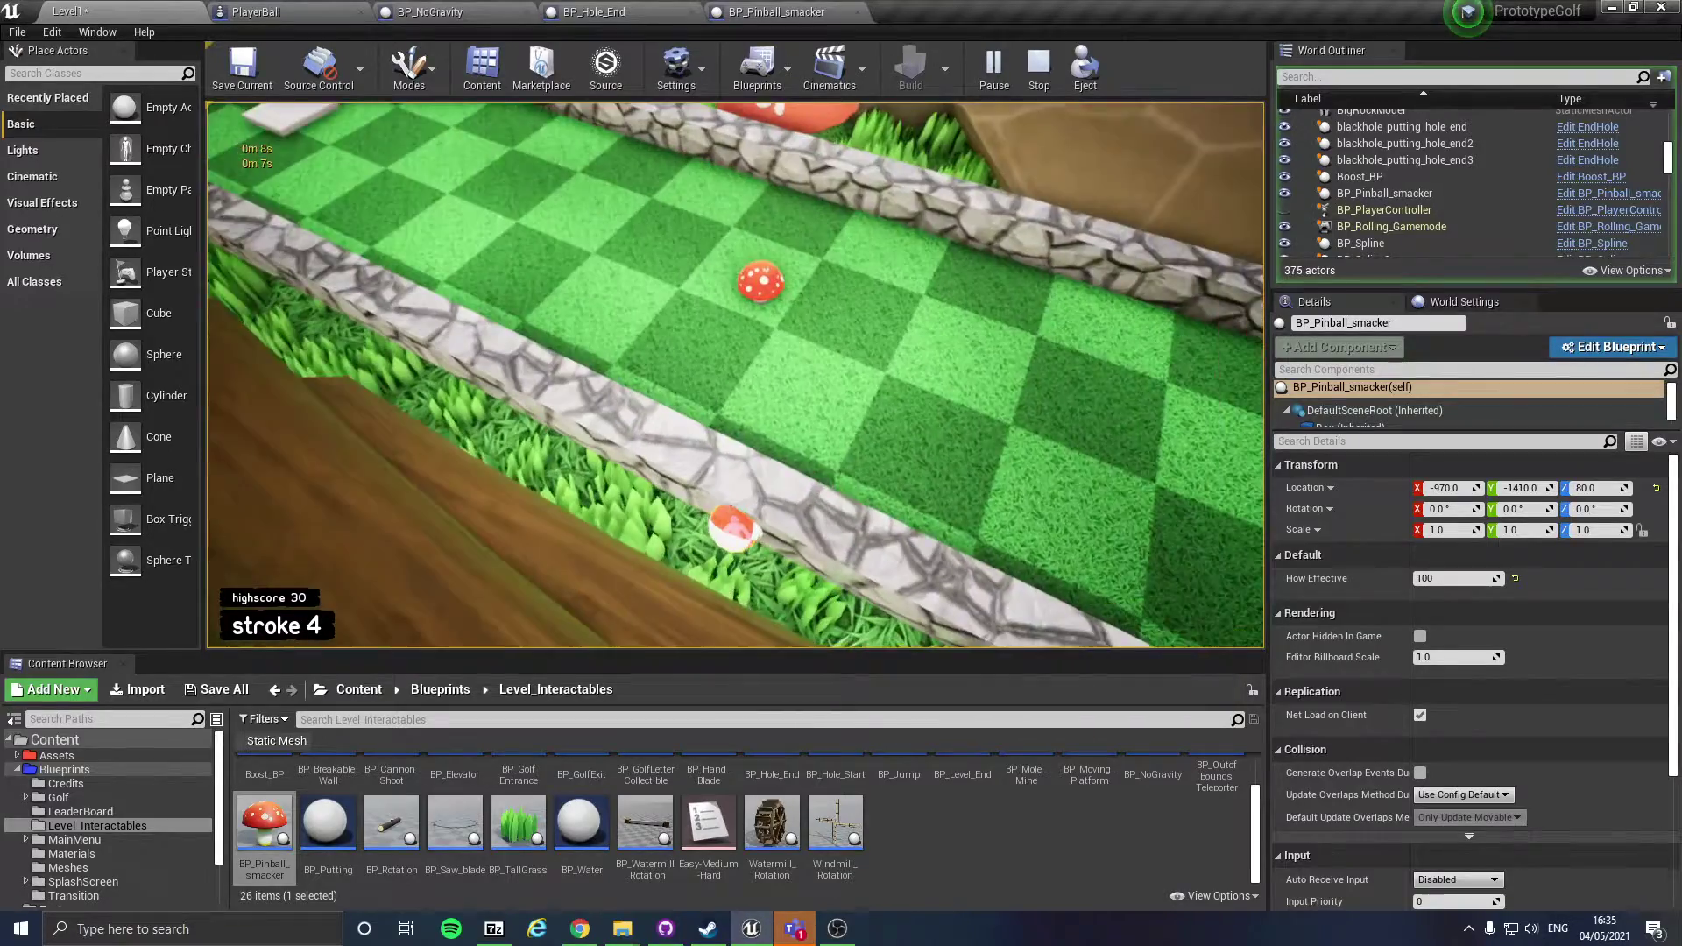
{"action": "key", "text": "space"}
{"action": "key", "text": "space"}
{"action": "key", "text": "space"}
{"action": "key", "text": "space"}
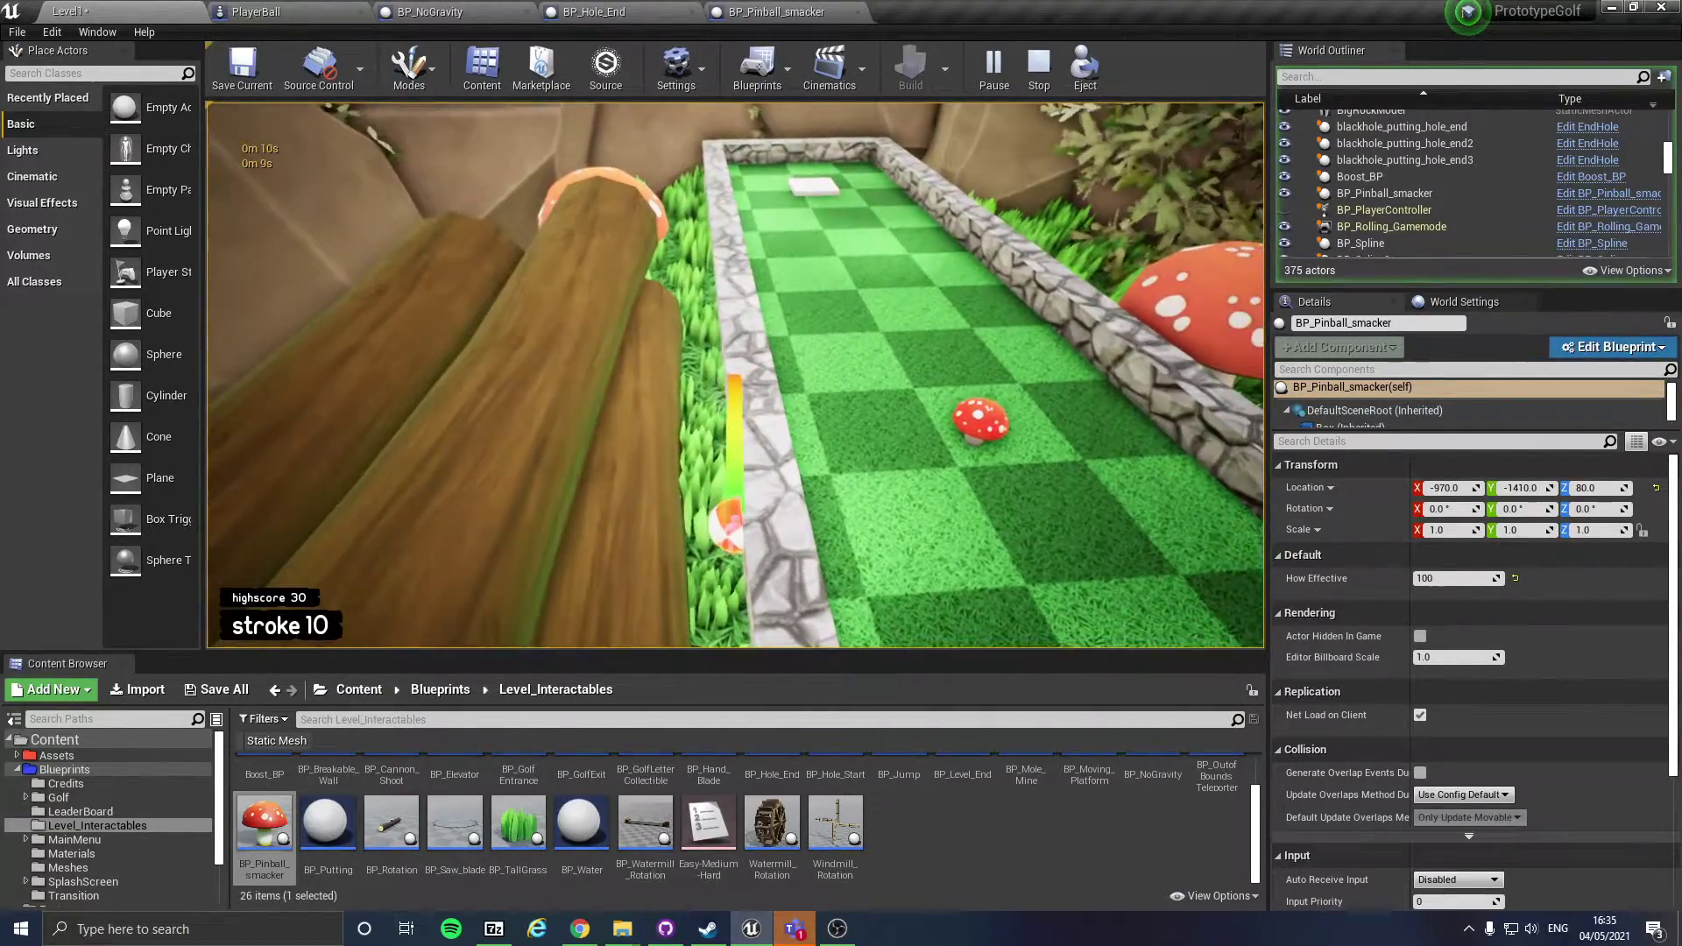
{"action": "key", "text": "Escape"}
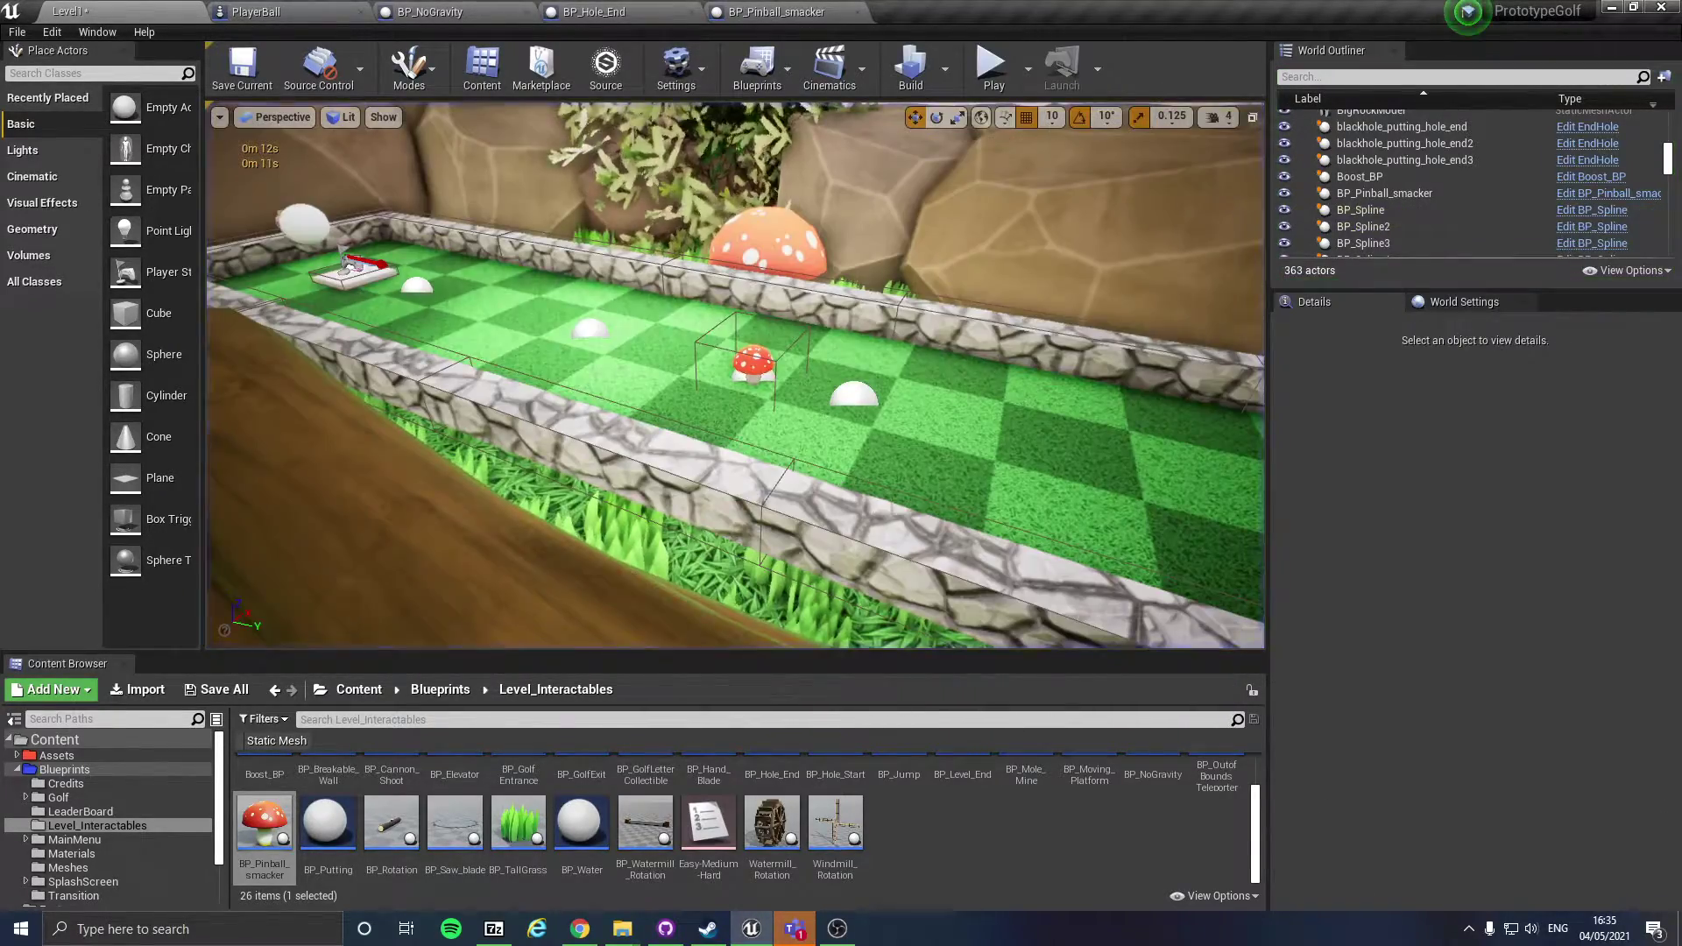
Step: Set the mushroom pinball smacker's How Effective value back to 10
{"action": "key", "text": "w"}
{"action": "right_click_drag", "start_coordinate": [711, 412], "coordinate": [720, 473]}
{"action": "left_click", "coordinate": [712, 415]}
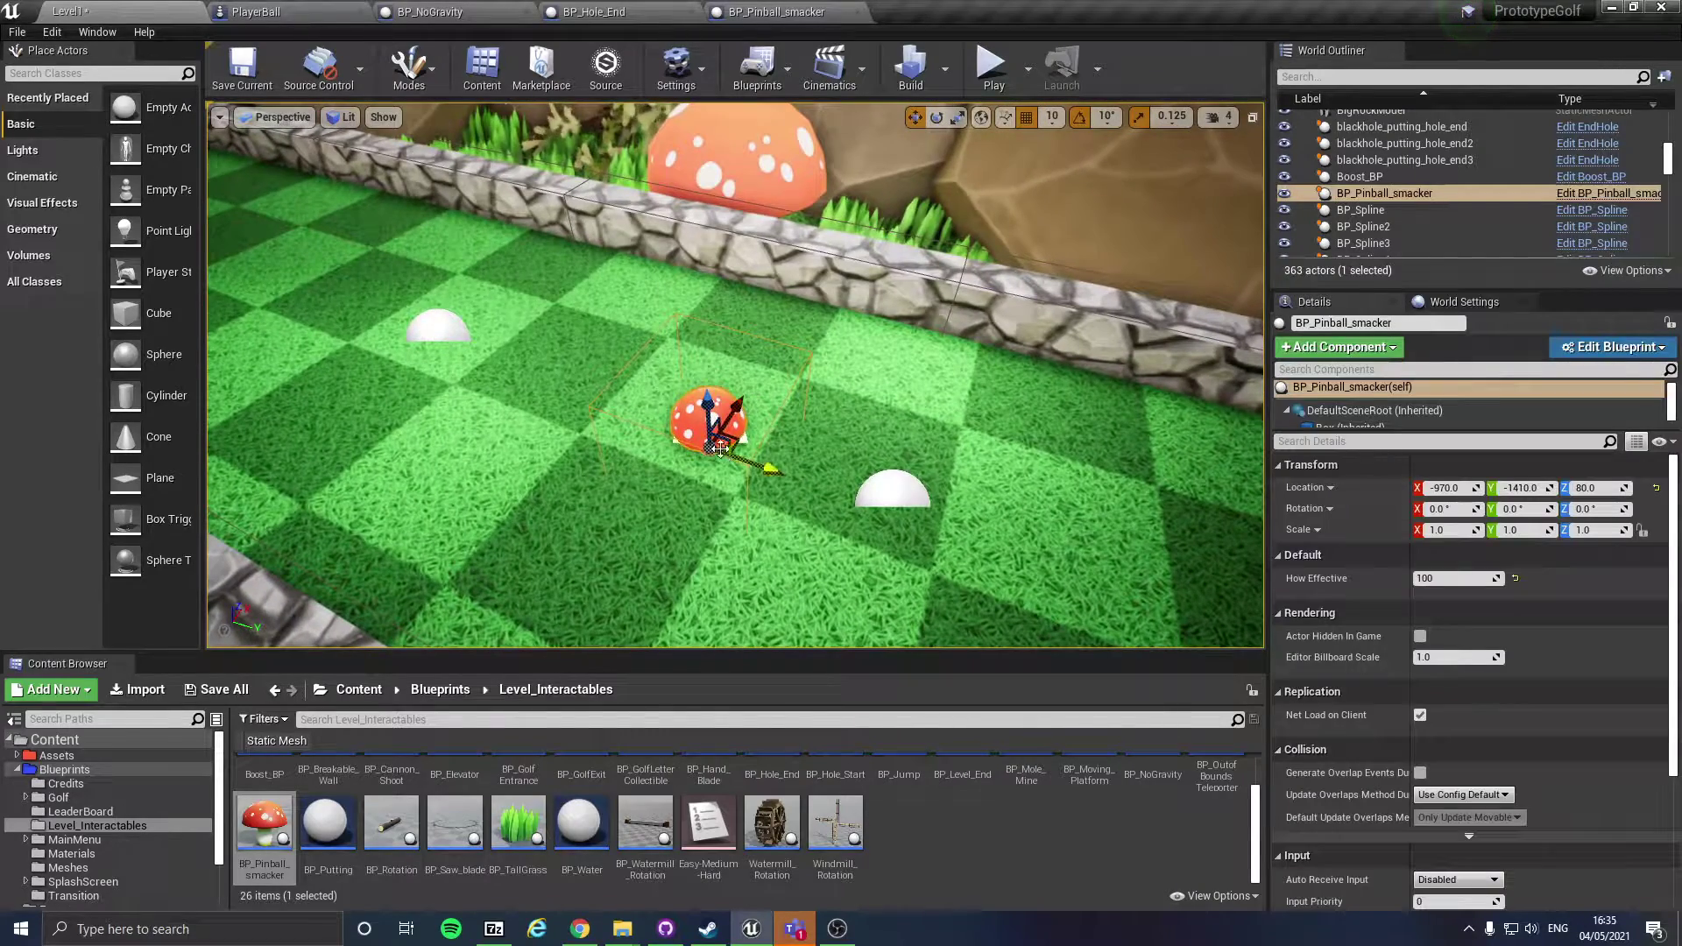
{"action": "left_click", "coordinate": [1455, 578]}
{"action": "type", "text": "10"}
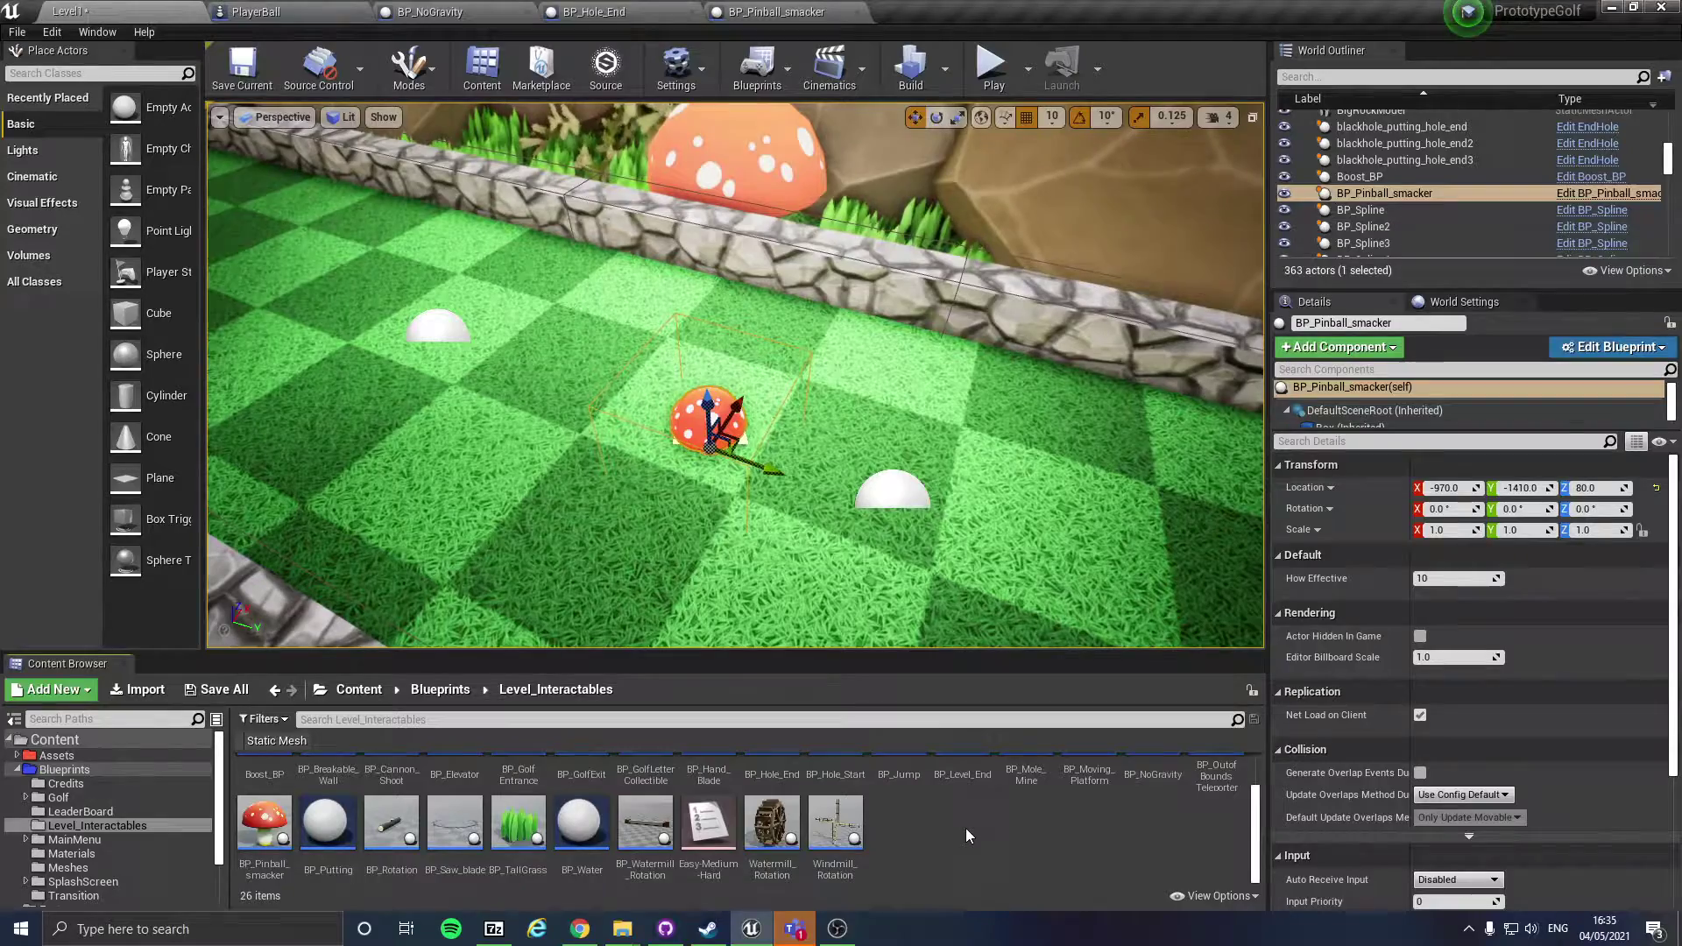
{"action": "scroll", "coordinate": [965, 828], "scroll_direction": "up", "scroll_amount": 2}
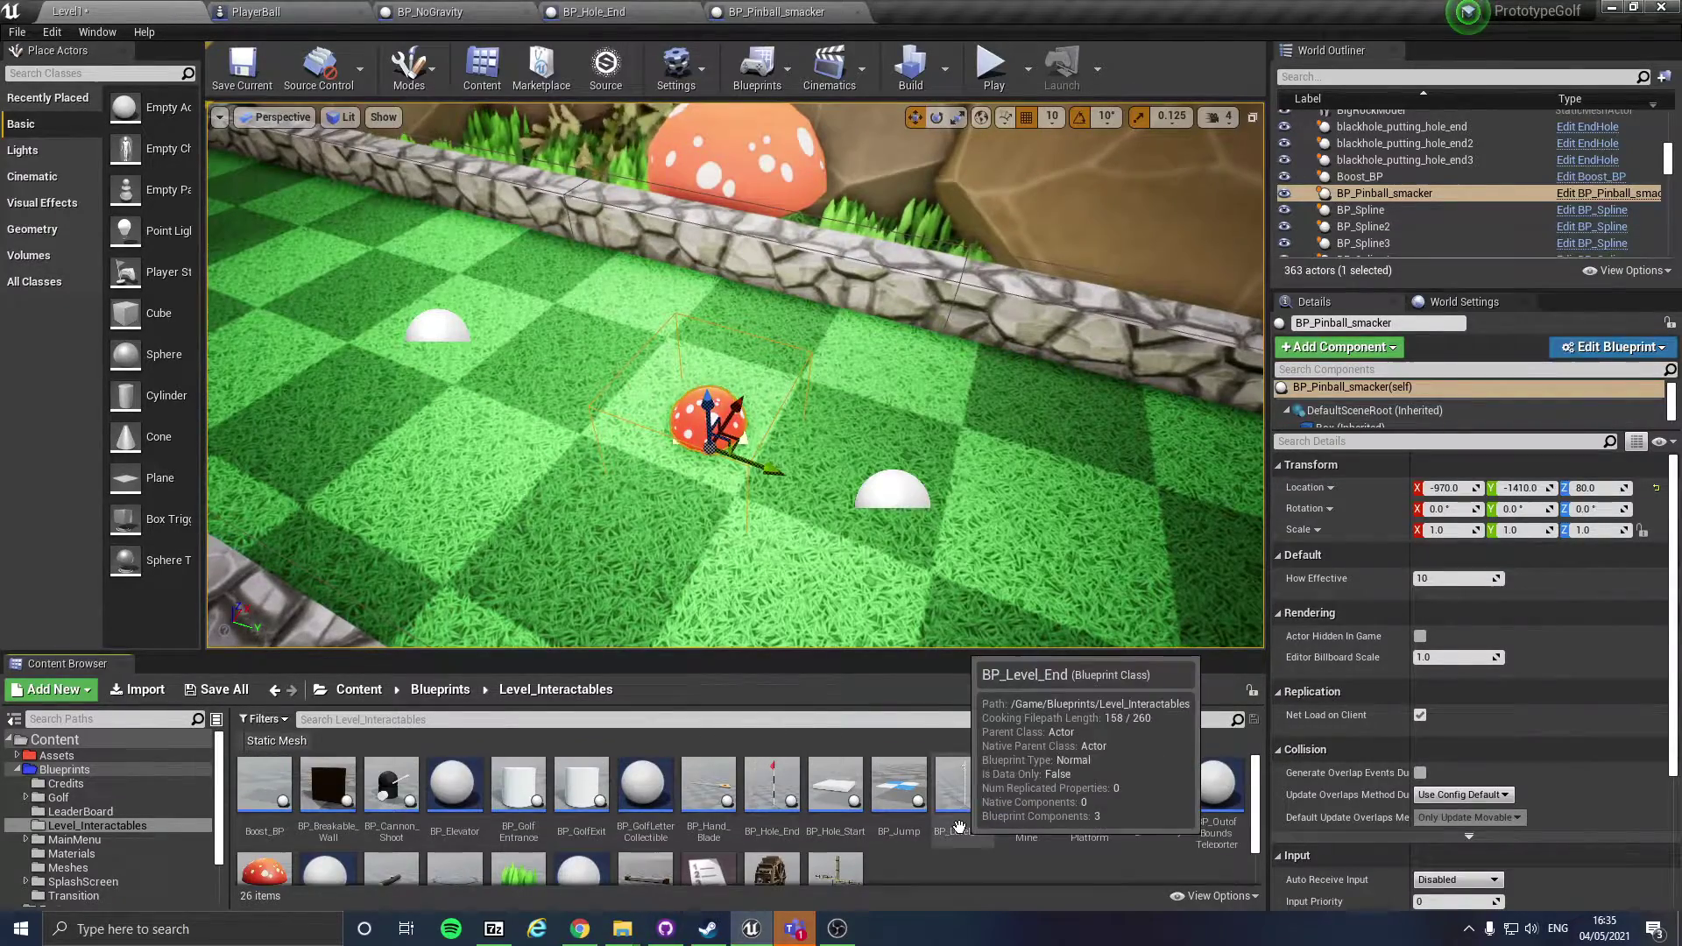
{"action": "right_click_drag", "start_coordinate": [894, 526], "coordinate": [1165, 451]}
{"action": "key", "text": "a"}
{"action": "right_click_drag", "start_coordinate": [824, 548], "coordinate": [891, 275]}
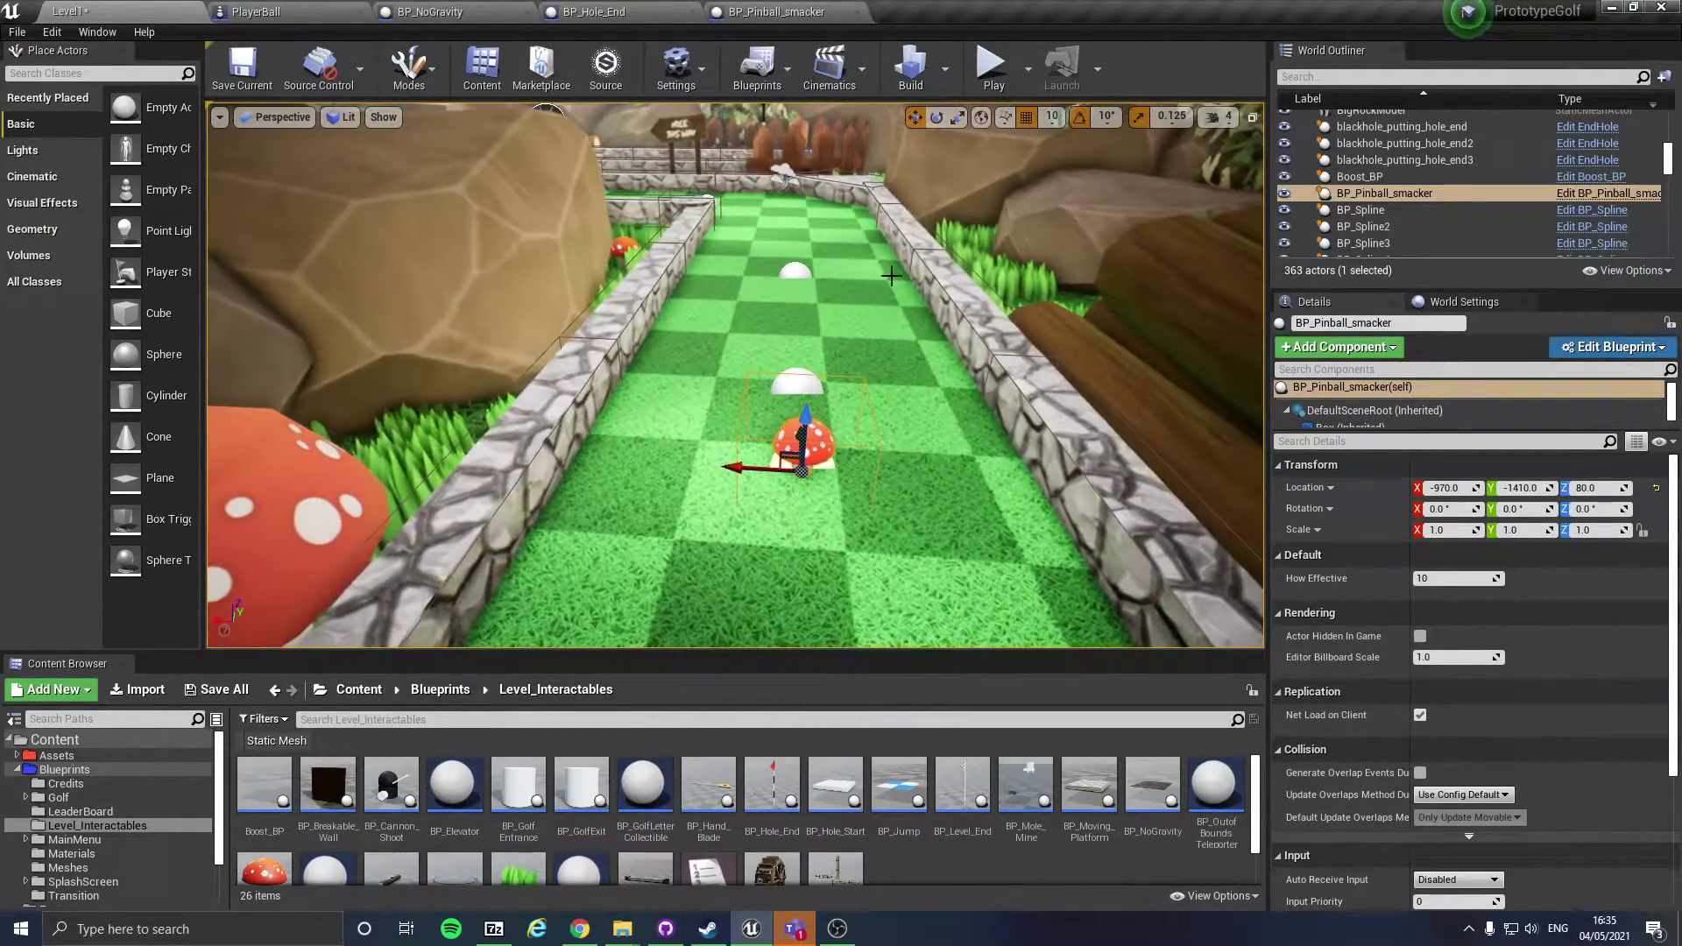